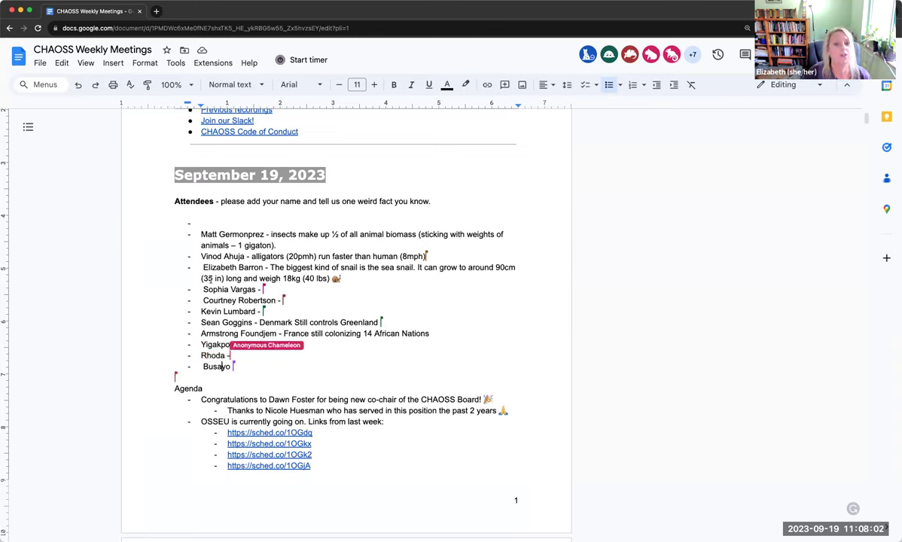
Review the September 19, 2023 attendees' weird facts and the agenda item congratulating the new CHAOSS Board co-chair.
double_click(505, 267)
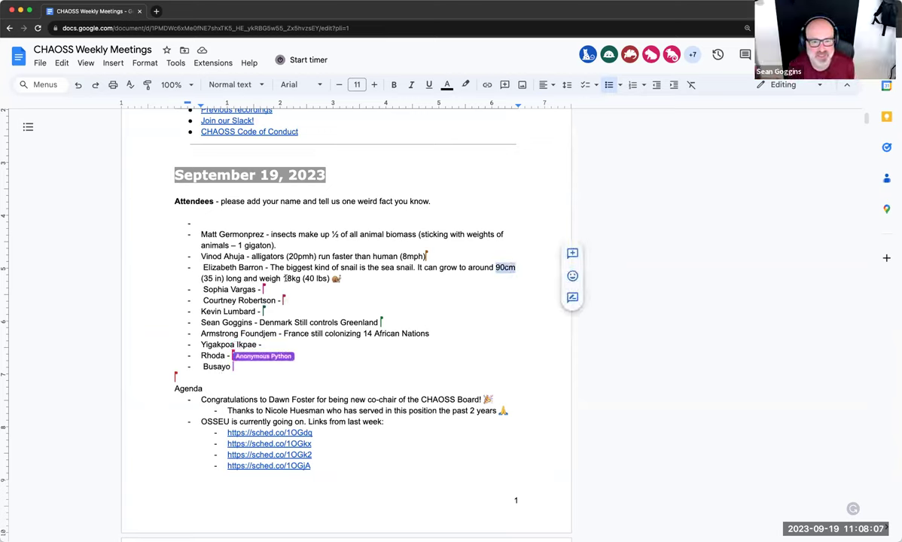
click(348, 309)
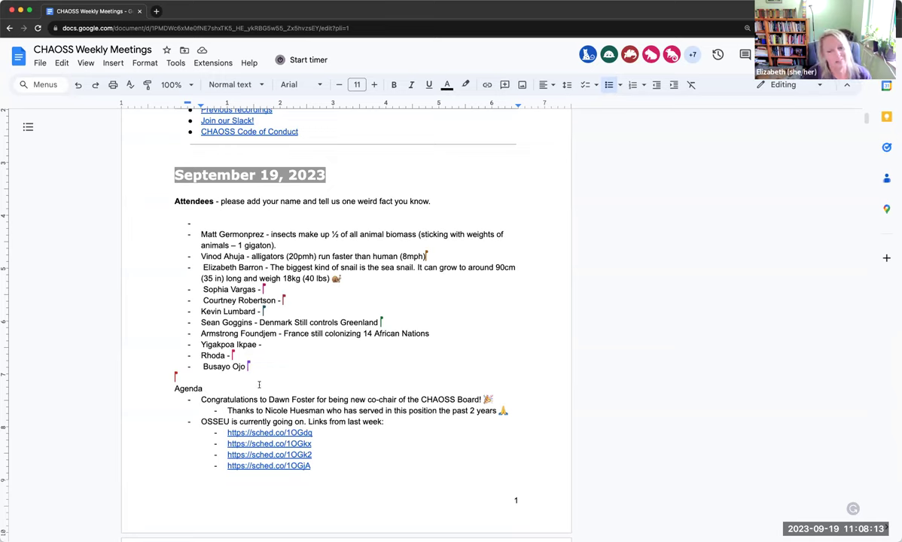
scroll(413, 445, down, 2)
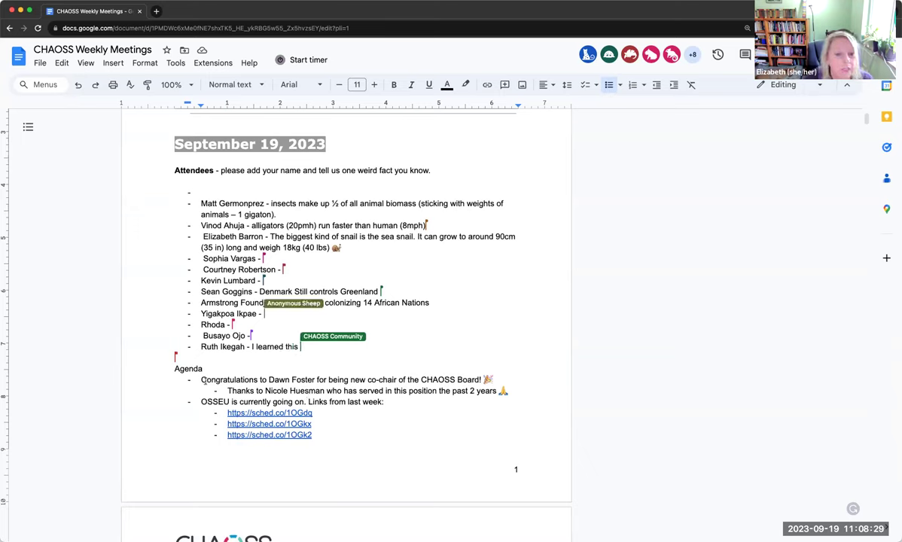
triple_click(225, 382)
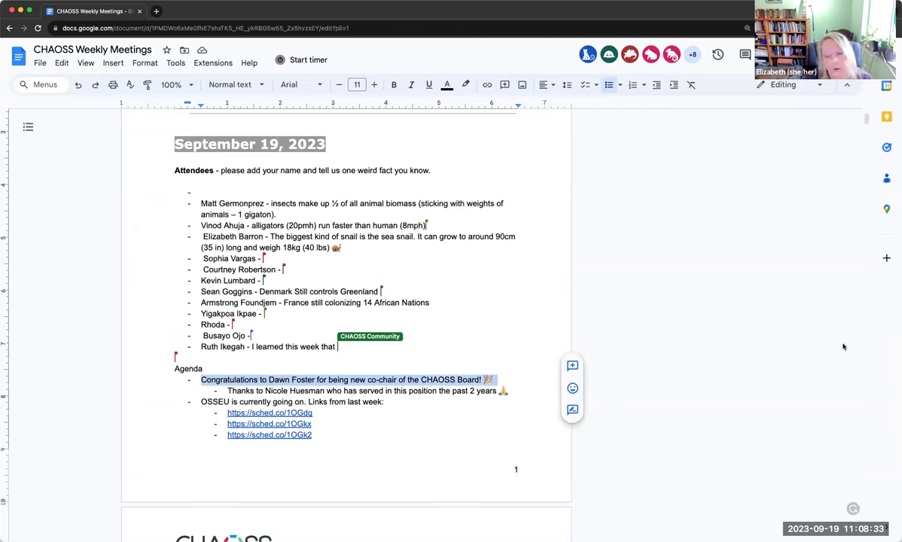
click(273, 380)
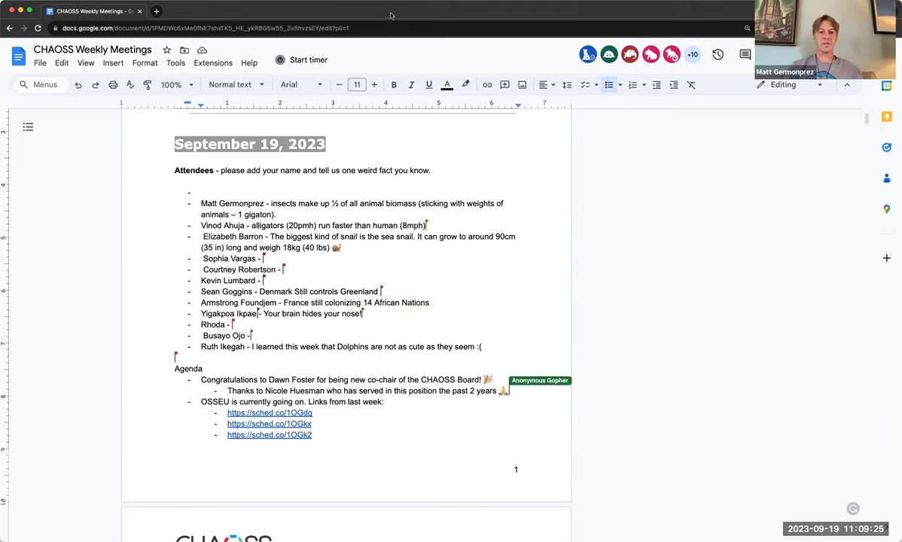
mouse_move(566, 268)
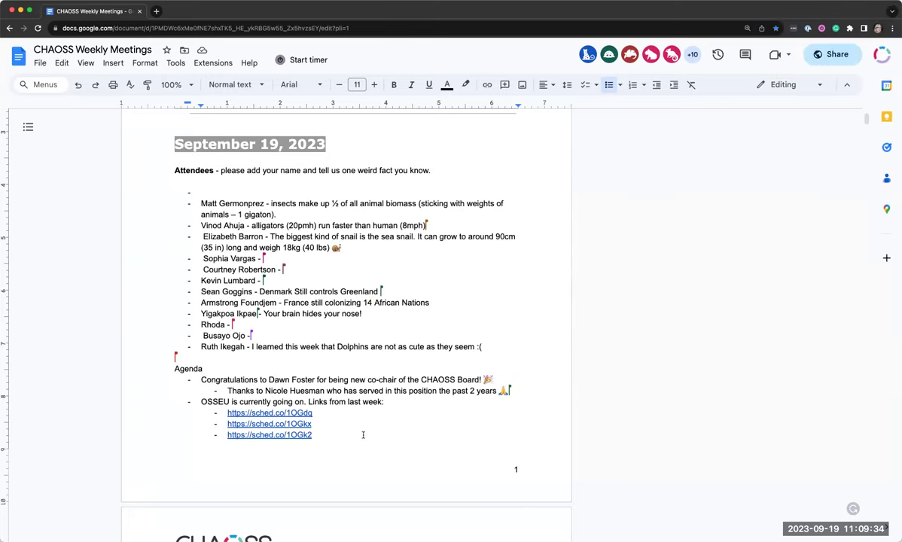
Examine the OSSEU agenda item, including last week's links, the virtual attendance entries and the workshop's community health evaluation topic.
scroll(363, 435, down, 3)
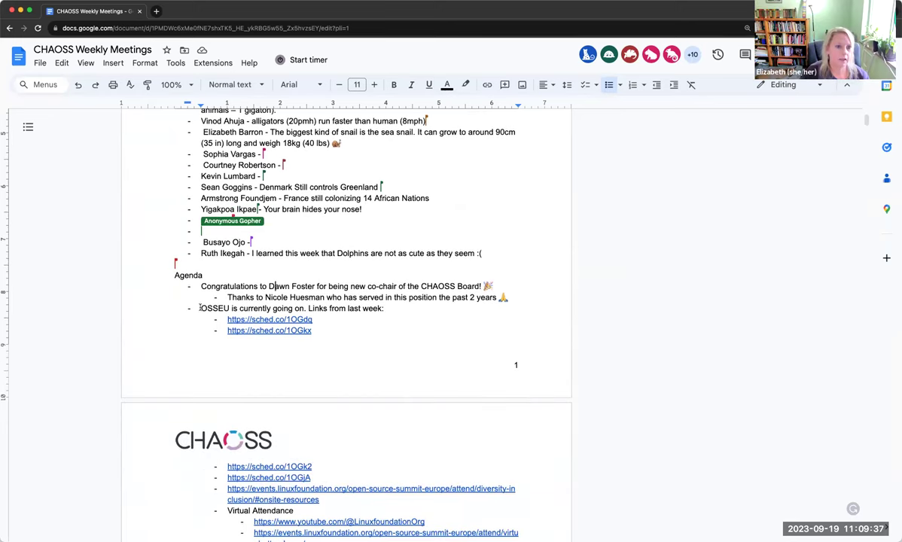
drag(247, 310, 385, 310)
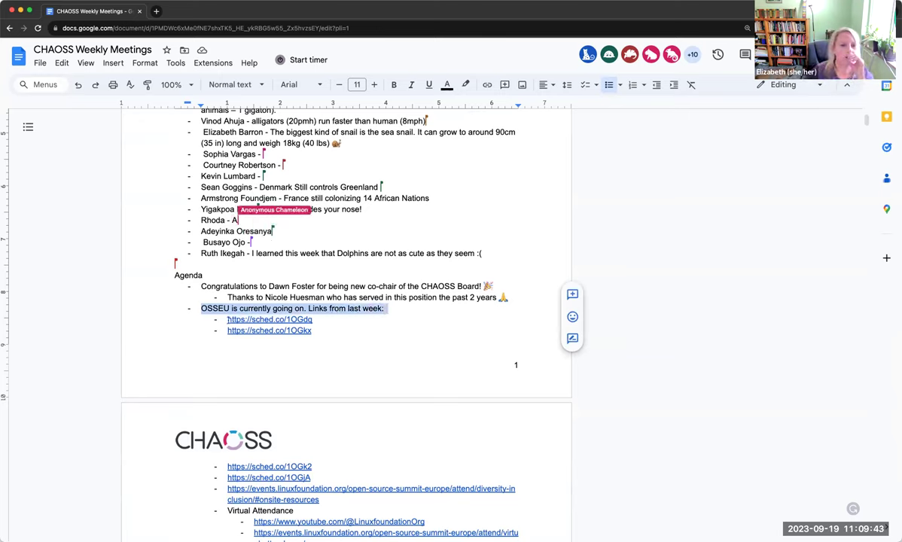
click(346, 326)
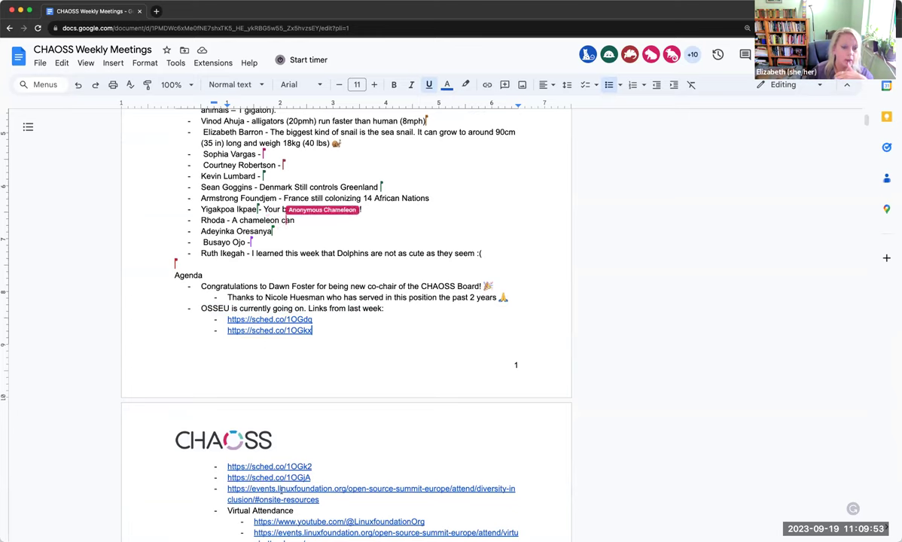
scroll(279, 508, down, 1)
scroll(302, 526, down, 3)
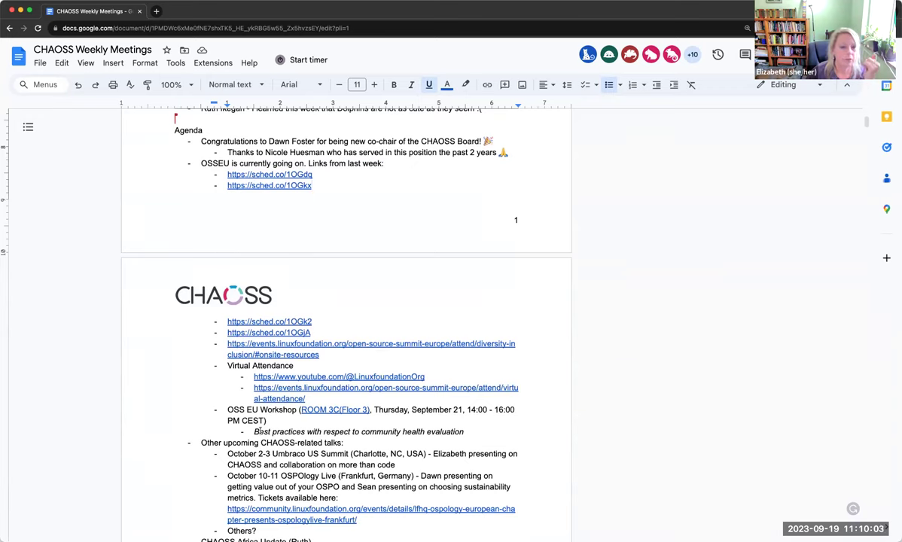
drag(255, 431, 465, 432)
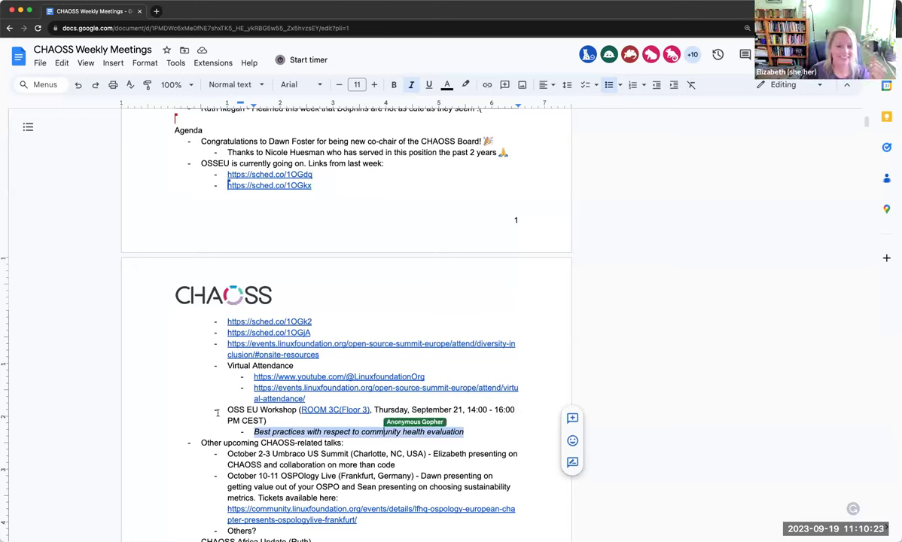
click(468, 434)
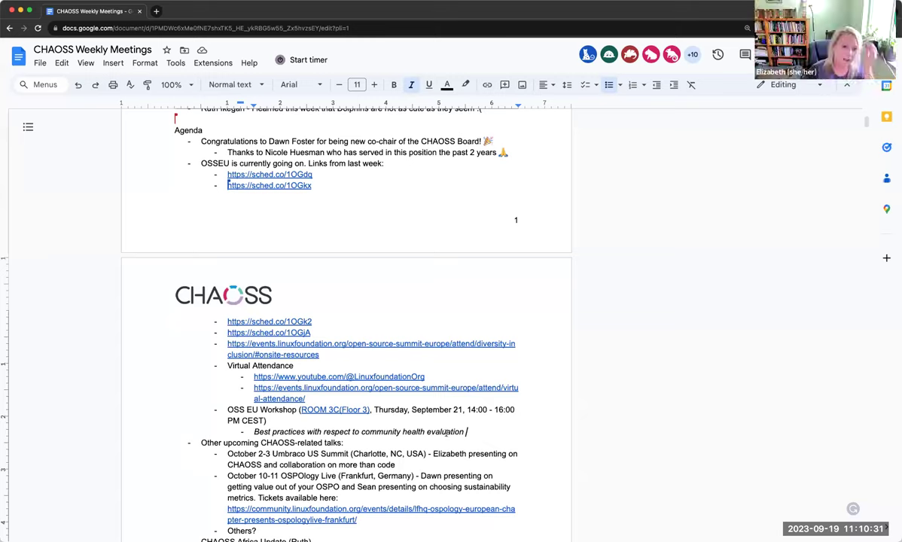
text(?)
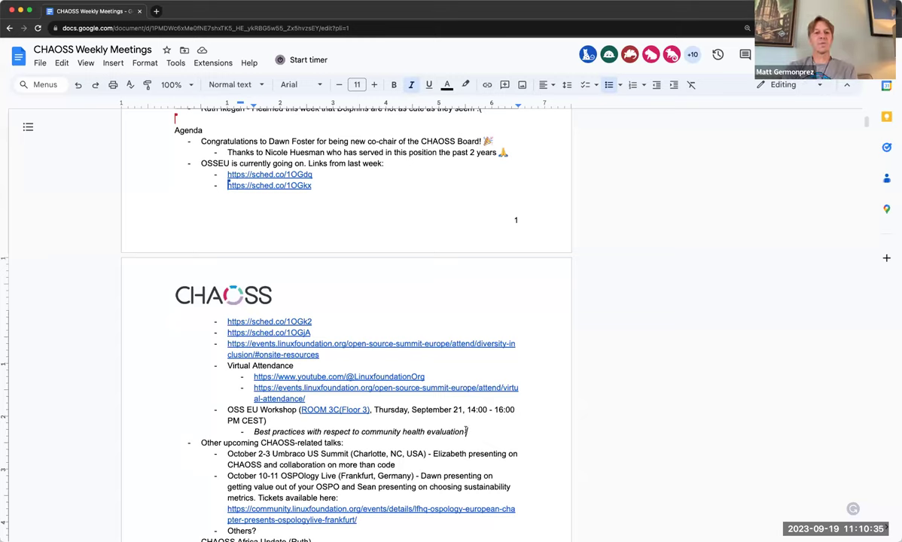
key(BackSpace)
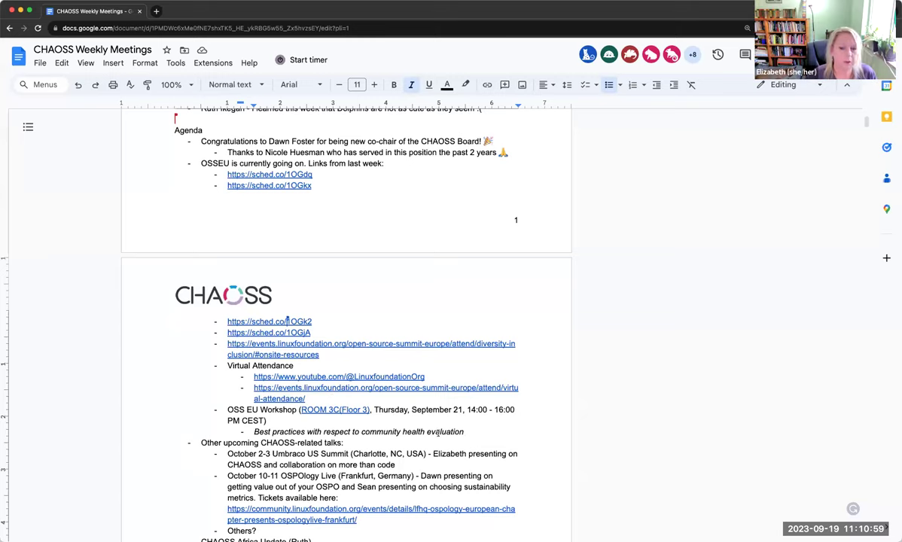
Insert "UNOFFICIALLY HAPPENING NOW - " before "OSS EU Workshop" in the OSSEU agenda item.
click(227, 410)
text(UNOFFIC)
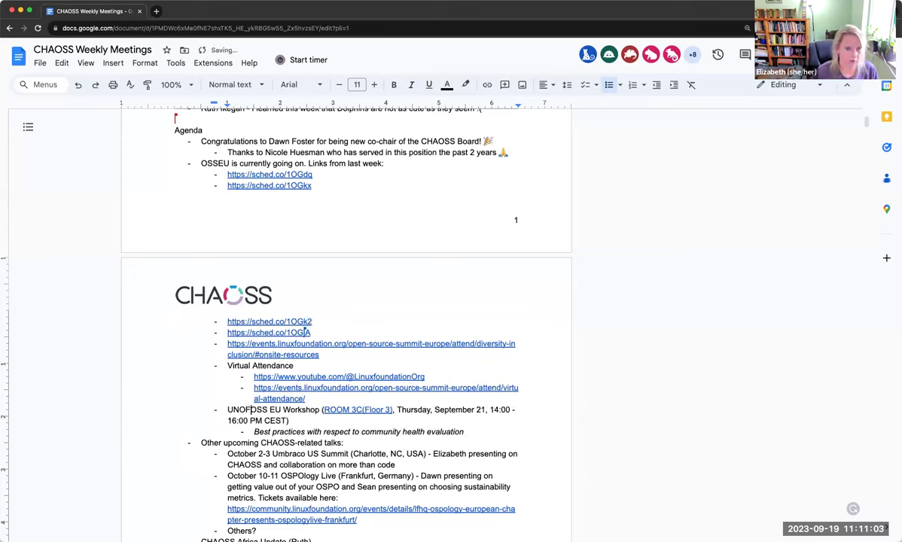
text(IALLY H)
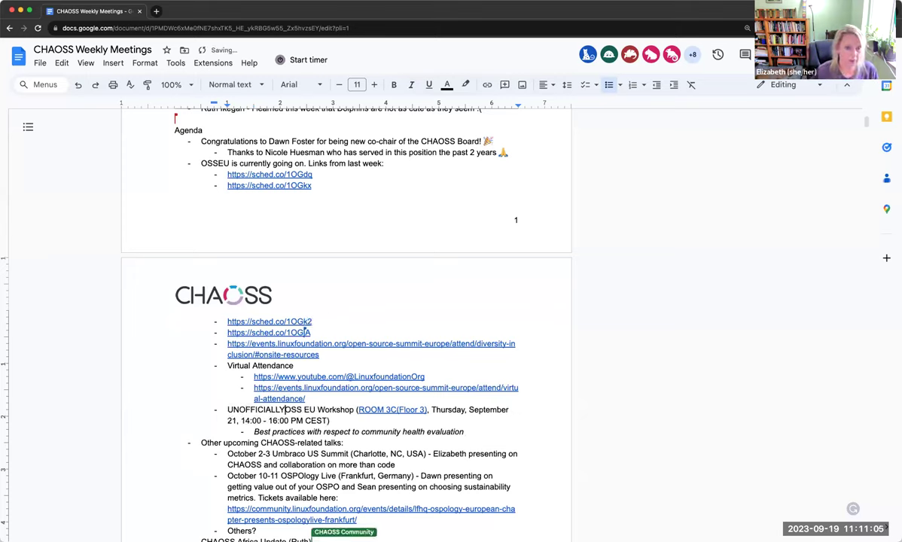
text(APPENING NOW )
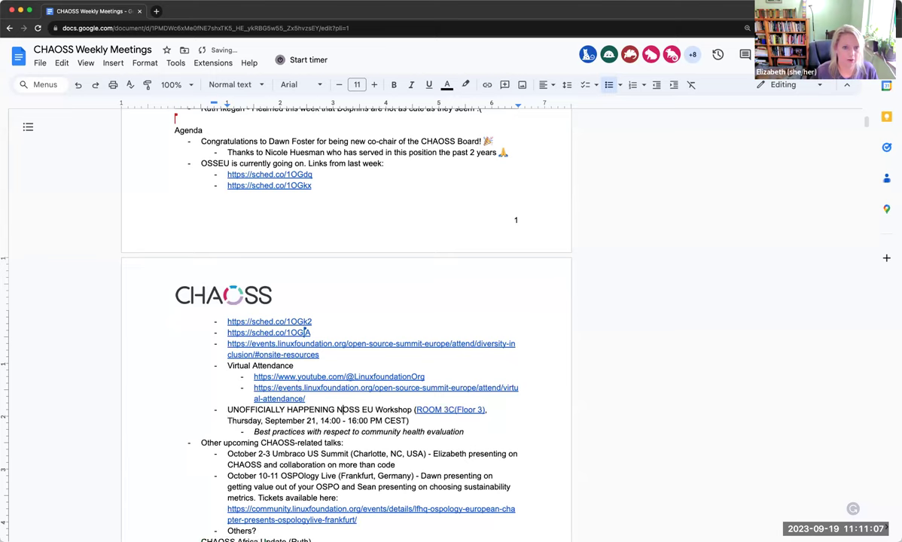
text(-)
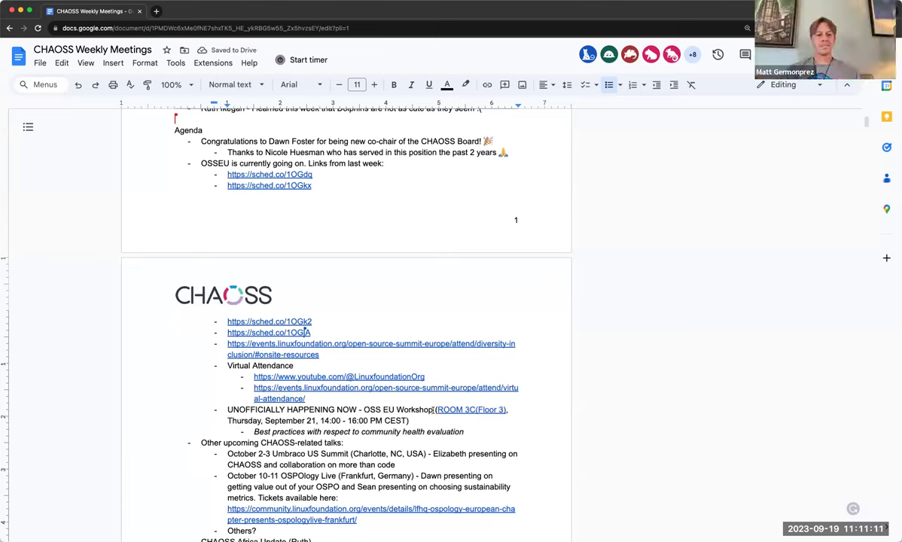
Delete the room link, date and time after "OSS EU Workshop", keeping the best-practices line as an indented sub-bullet.
drag(435, 410, 506, 410)
key(BackSpace)
drag(433, 410, 444, 418)
key(BackSpace)
key(Right)
key(shift+Tab)
key(Tab)
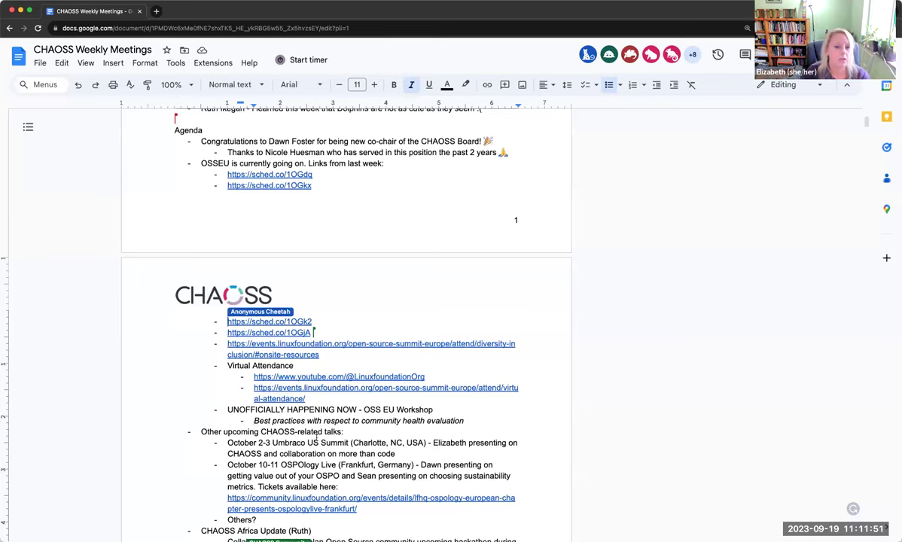
Examine the upcoming CHAOSS-related talks, covering the Umbraco US Summit, OSPOlogy Live and the "Others?" entry.
scroll(317, 435, down, 2)
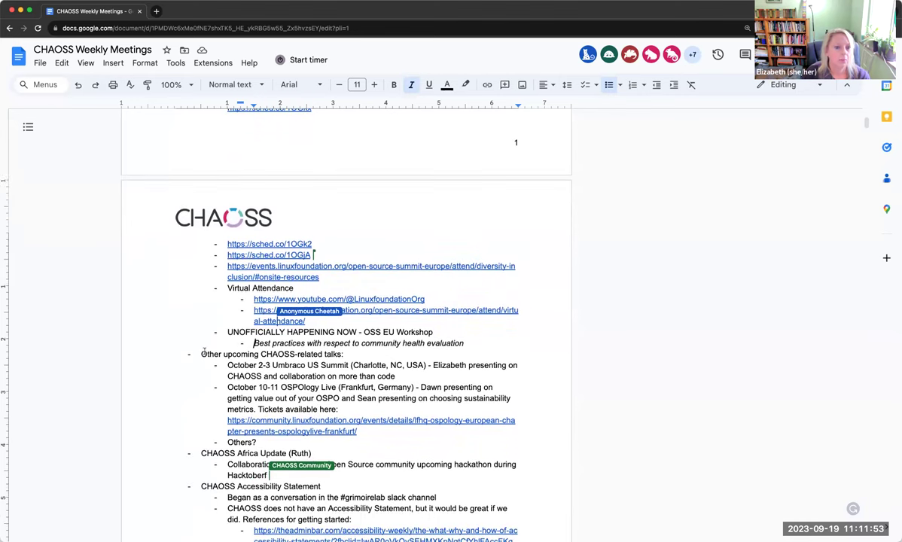
triple_click(201, 354)
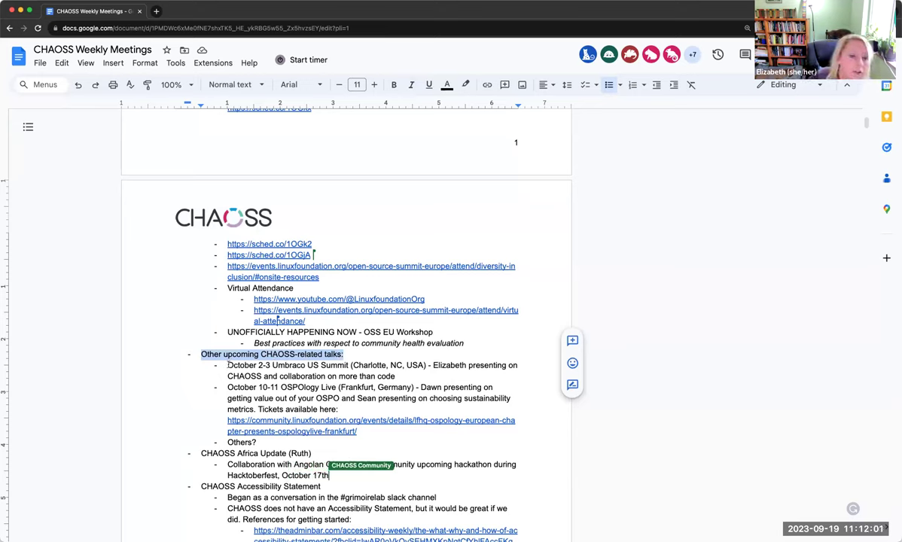
drag(227, 365, 429, 375)
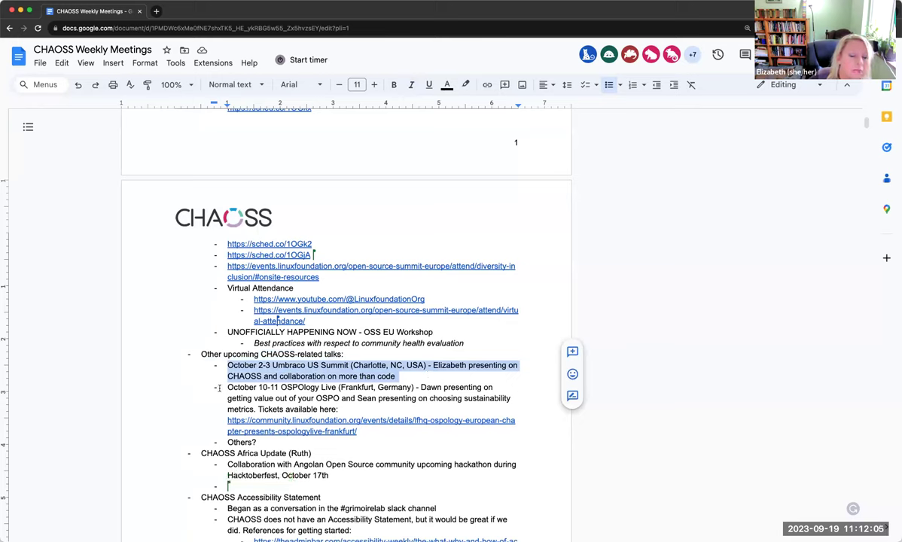
drag(228, 387, 365, 409)
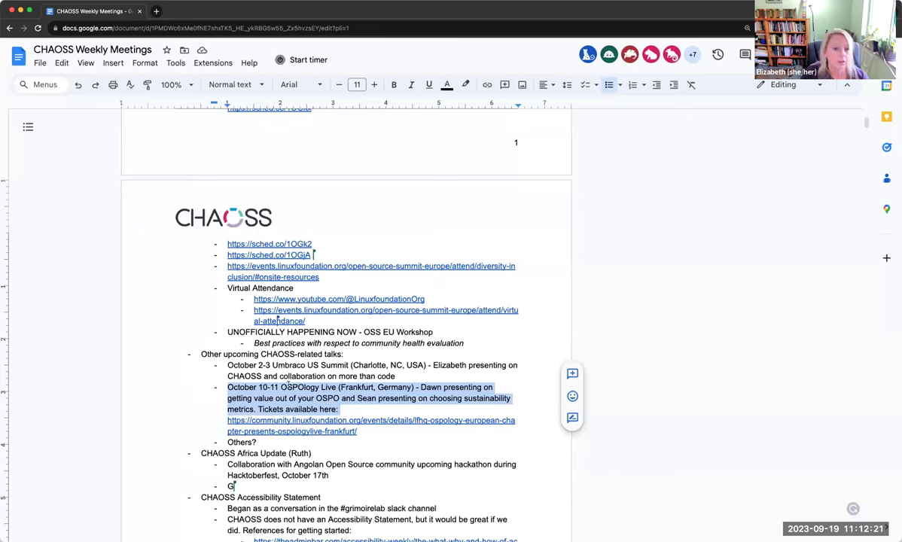
click(277, 365)
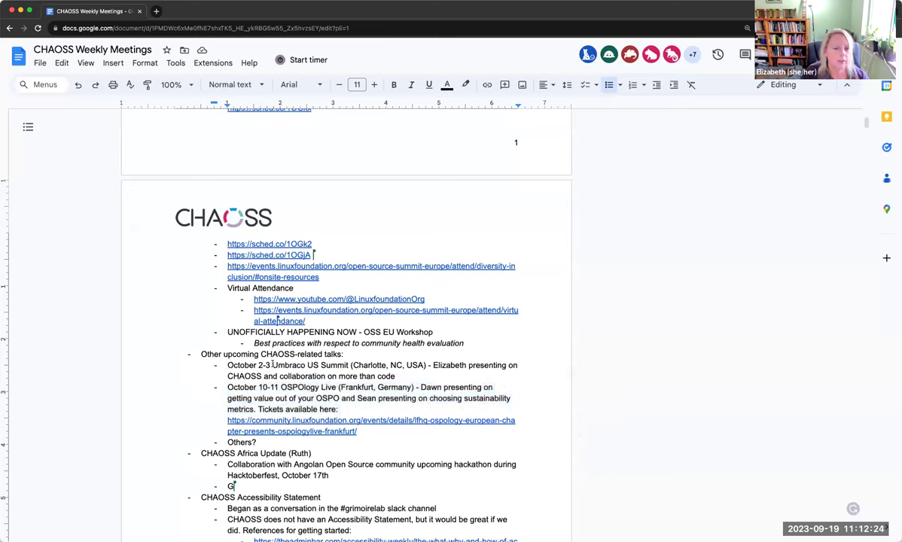
drag(273, 365, 343, 371)
click(270, 444)
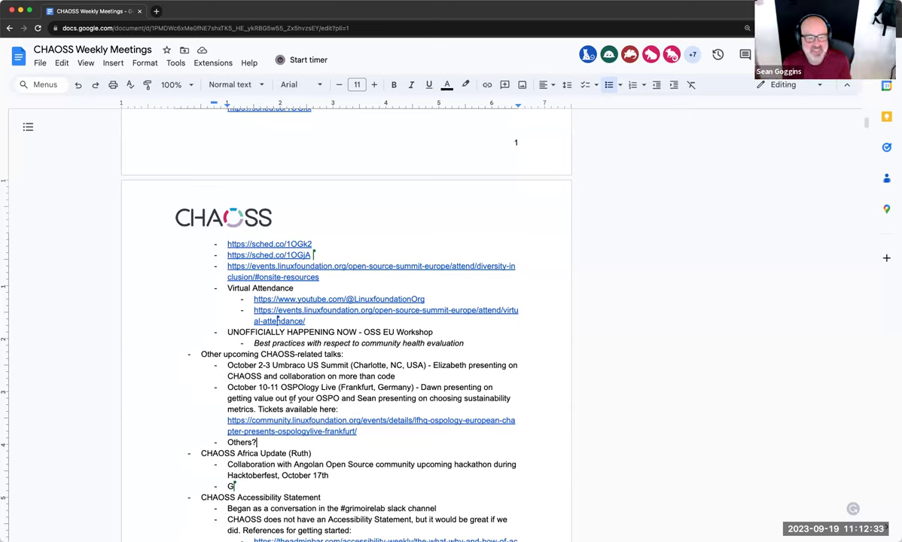
click(266, 366)
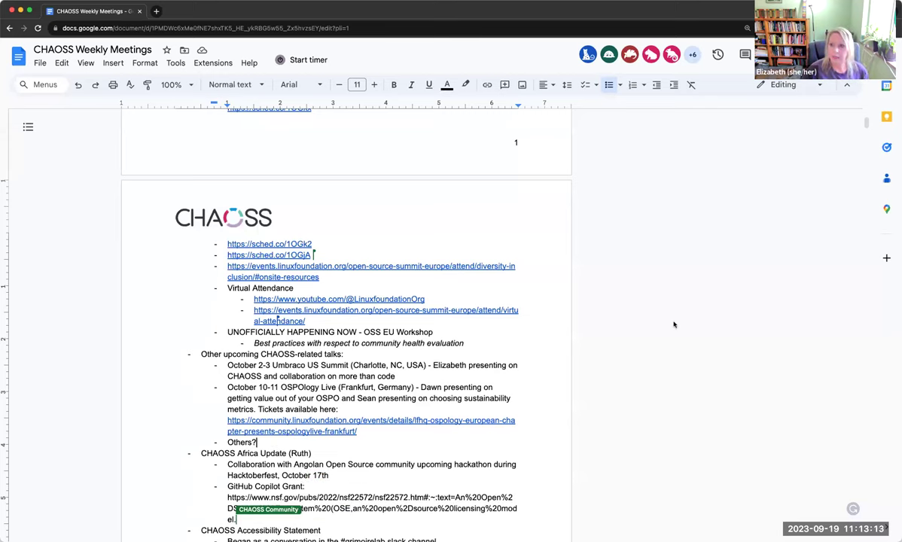
click(262, 442)
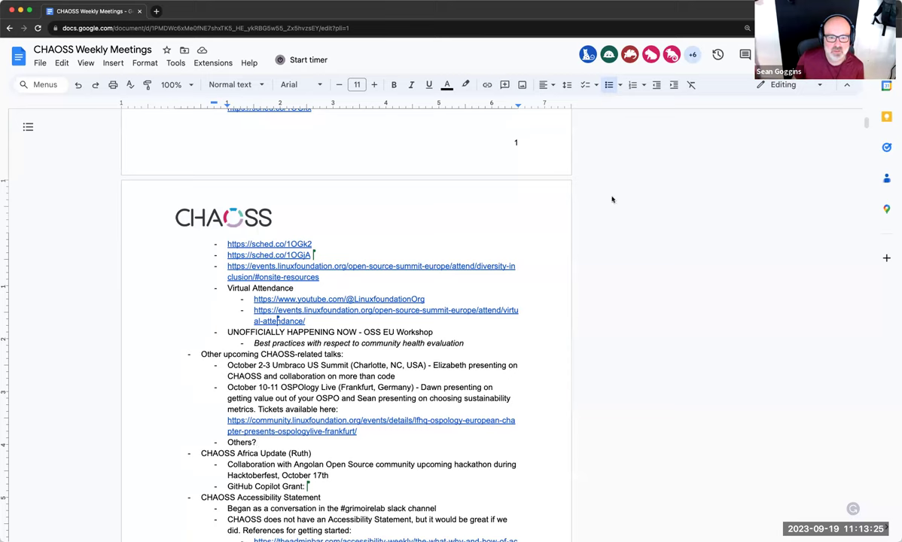
Examine the CHAOSS Africa Update item and its sub-bullets on the hackathon collaboration and the GitHub Copilot Grant.
double_click(218, 454)
triple_click(263, 453)
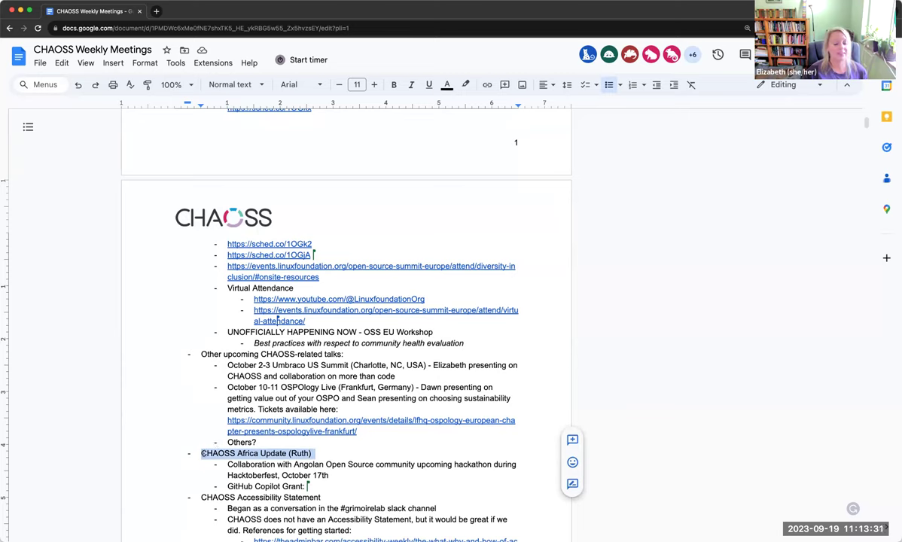
click(201, 453)
drag(202, 453, 337, 455)
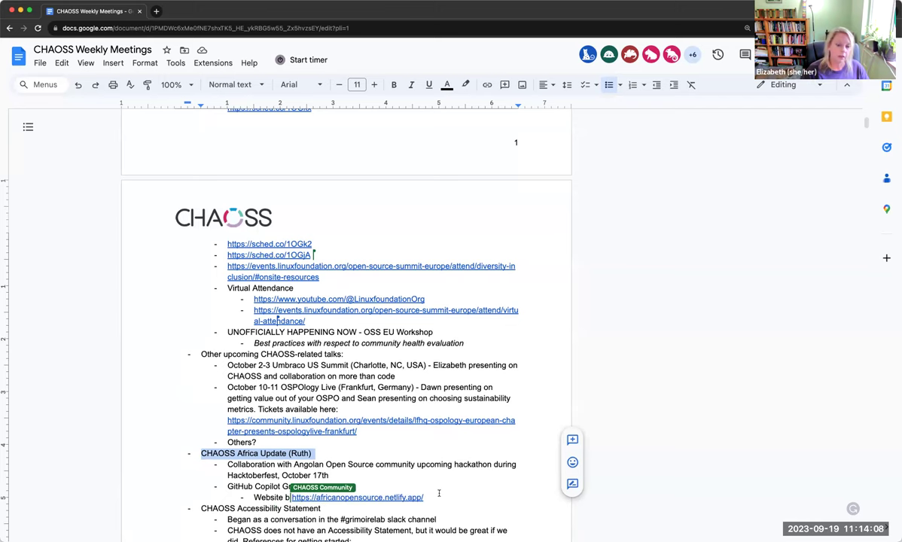
scroll(399, 486, down, 1)
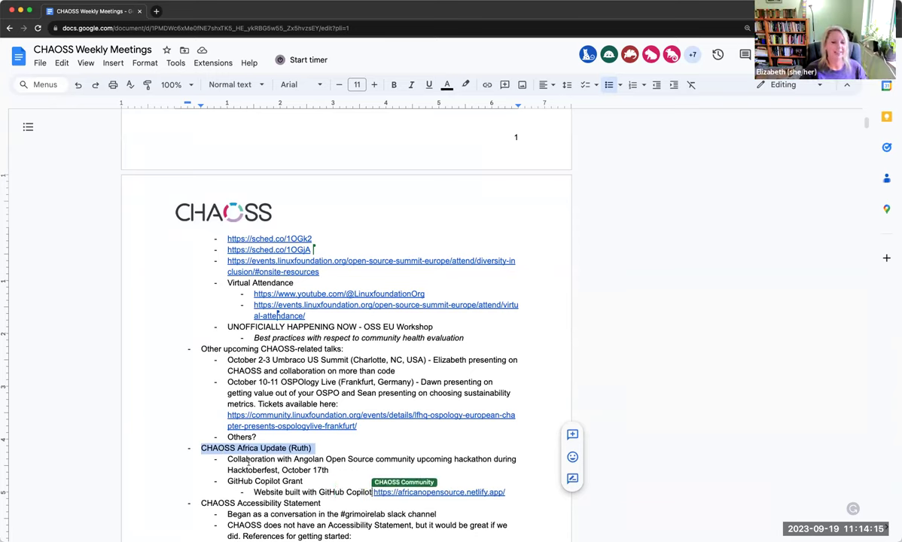
click(252, 459)
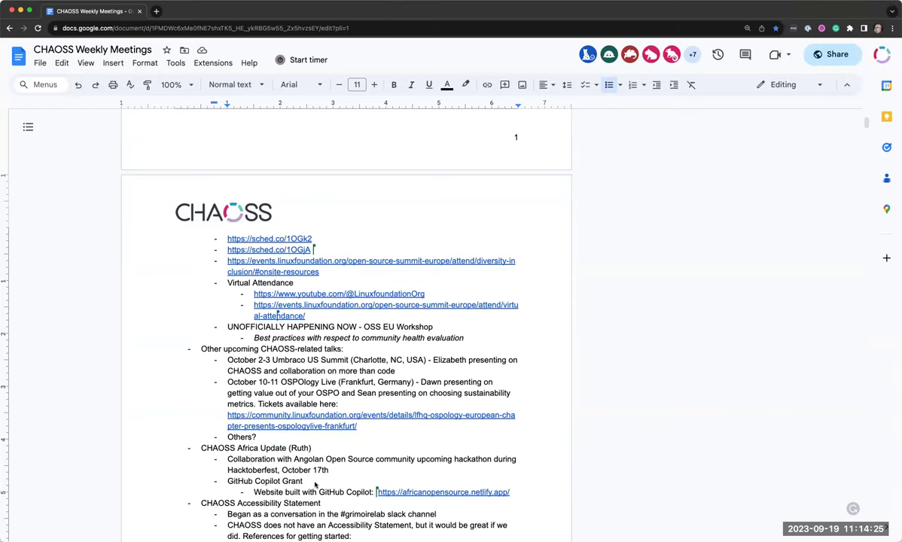
Open the africanopensource.netlify.app link under the GitHub Copilot Grant item and view the project cards on its home page.
scroll(315, 485, down, 3)
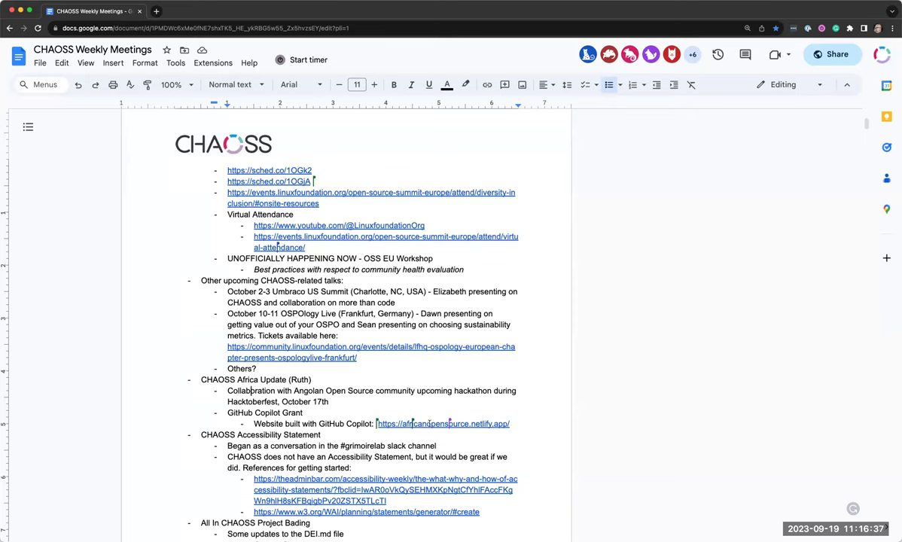
click(431, 425)
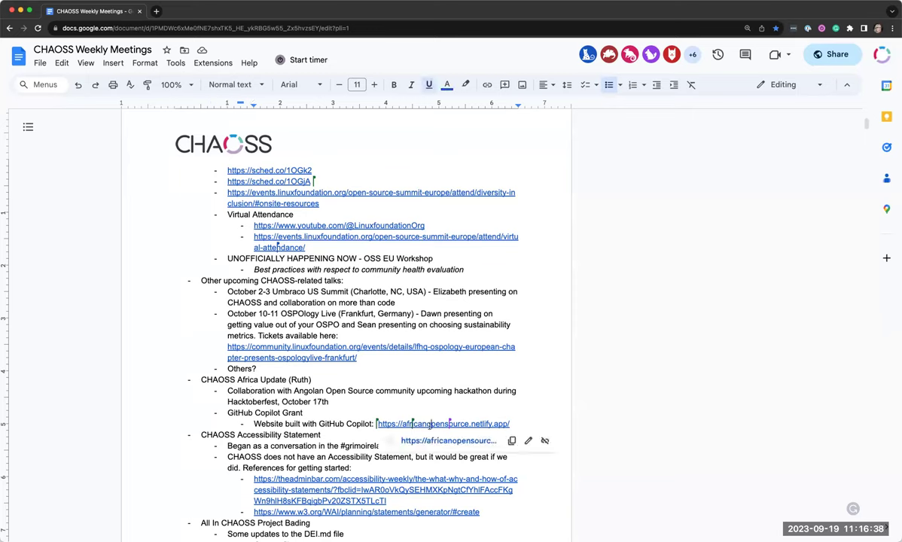
click(431, 442)
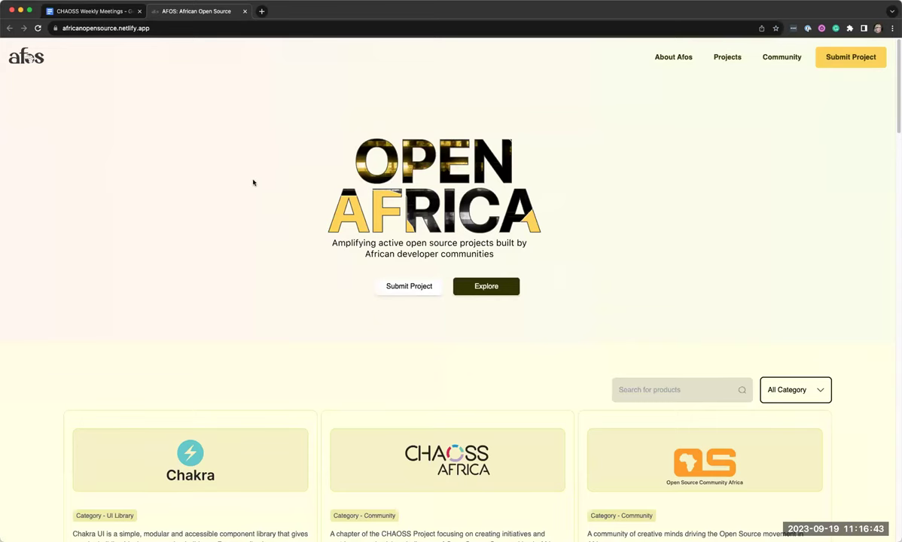
scroll(253, 182, down, 3)
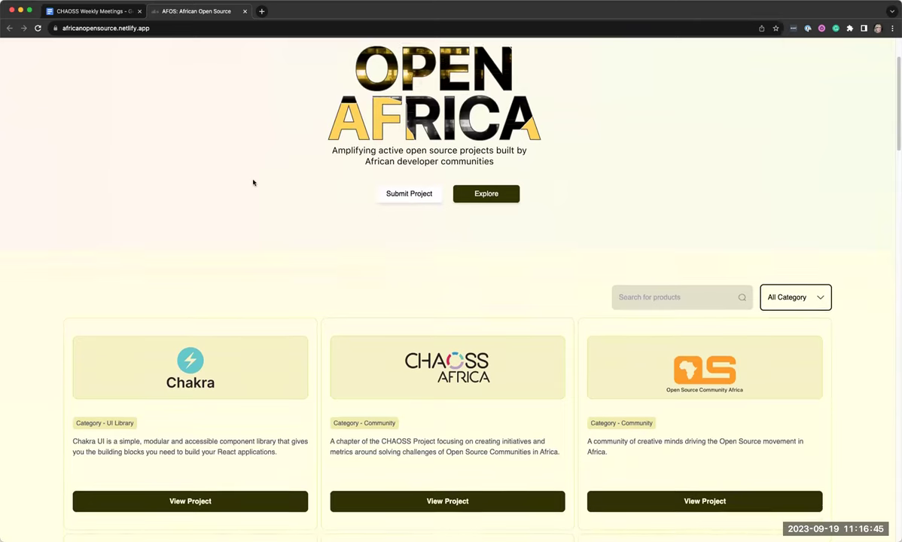
Examine the home page's project cards, from Chakra and CHAOSS Africa through SpaceYaTech and Windi UI.
scroll(253, 182, down, 4)
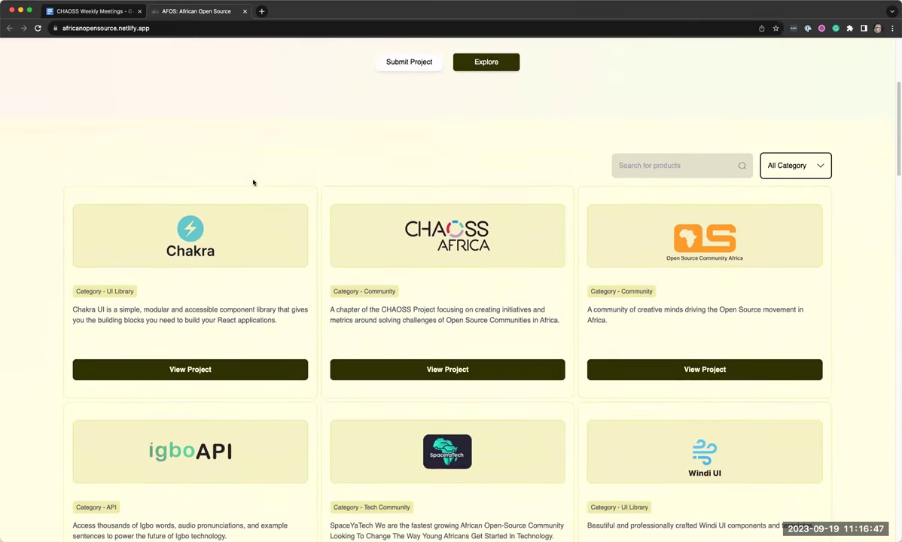
scroll(253, 182, down, 2)
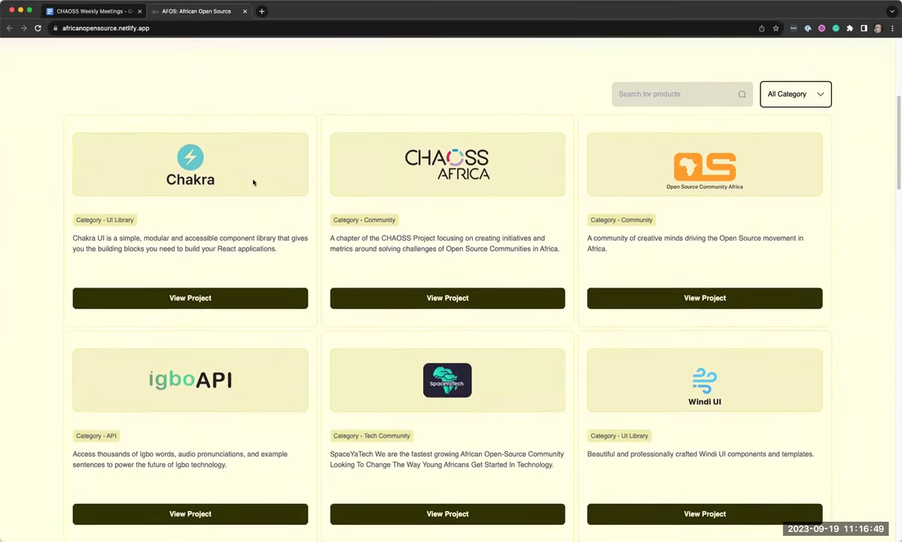
scroll(253, 182, down, 4)
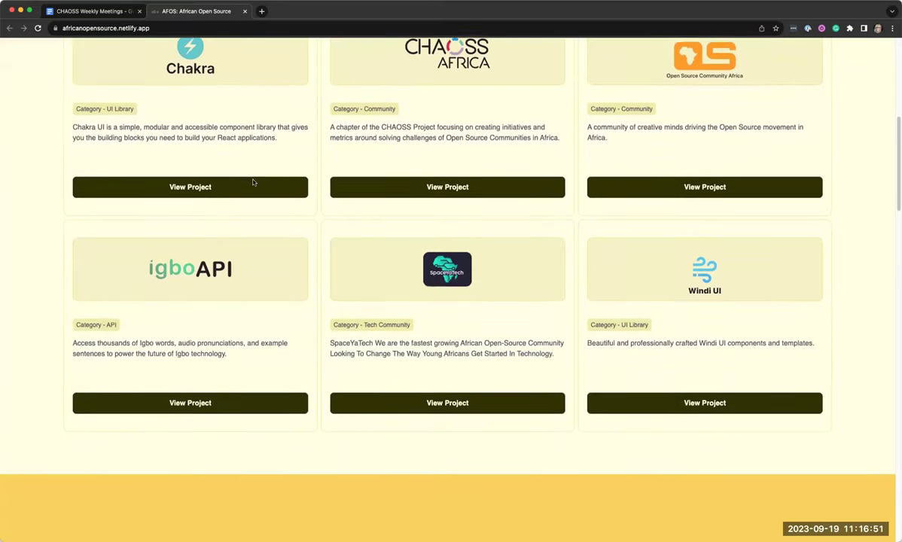
scroll(253, 182, down, 1)
scroll(253, 183, down, 5)
scroll(253, 183, up, 20)
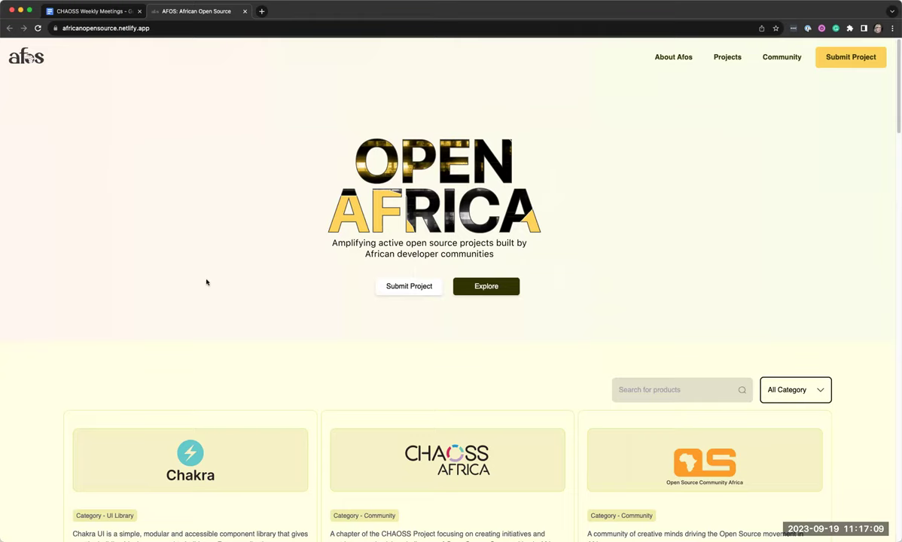
Review the Open Africa banner and the category labels and descriptions on the project cards beneath it.
scroll(206, 282, down, 2)
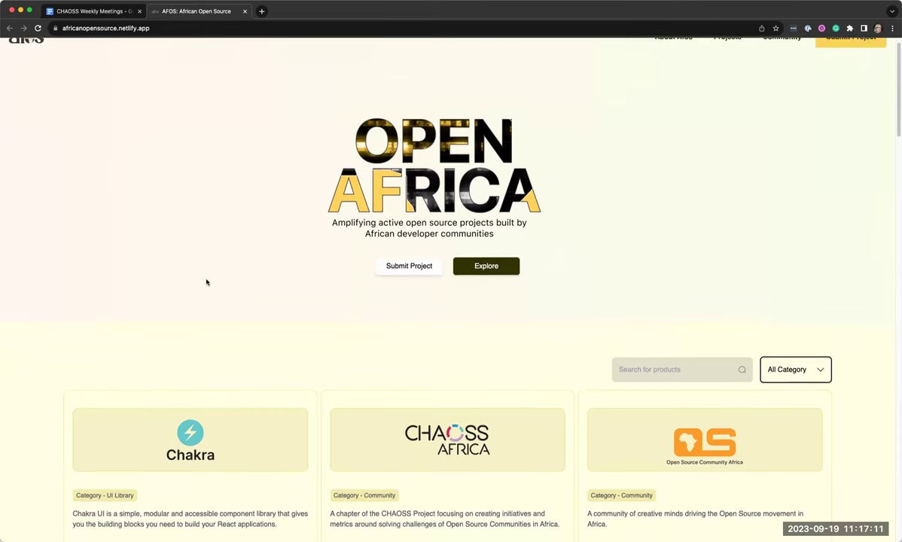
scroll(207, 282, down, 1)
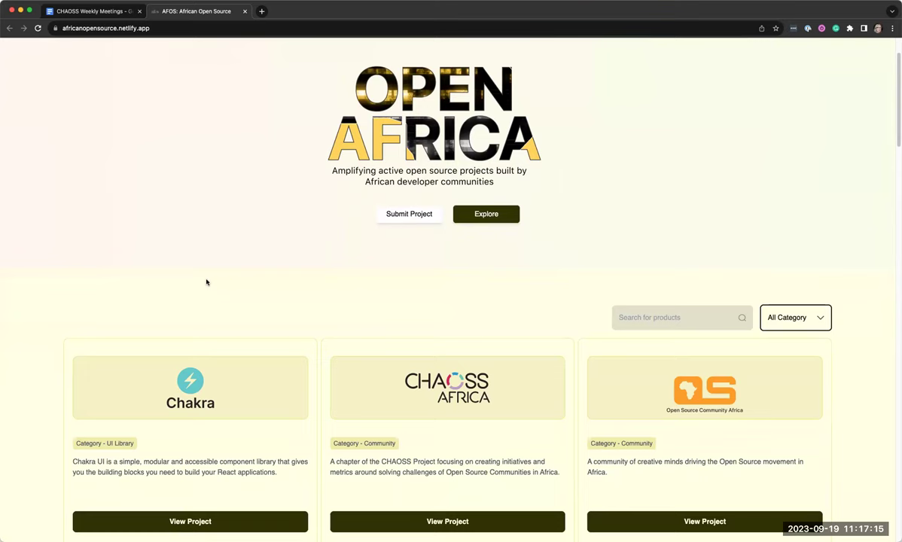
scroll(206, 282, down, 2)
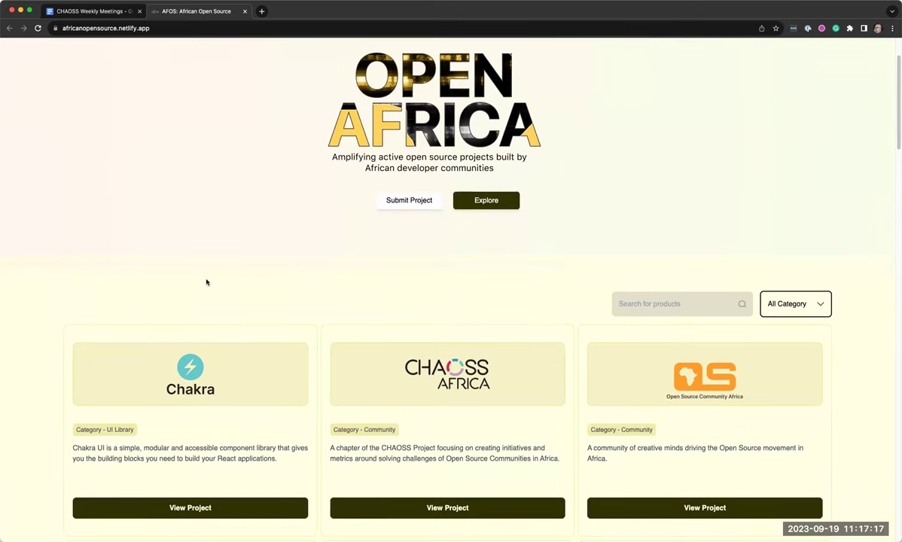
scroll(207, 282, down, 1)
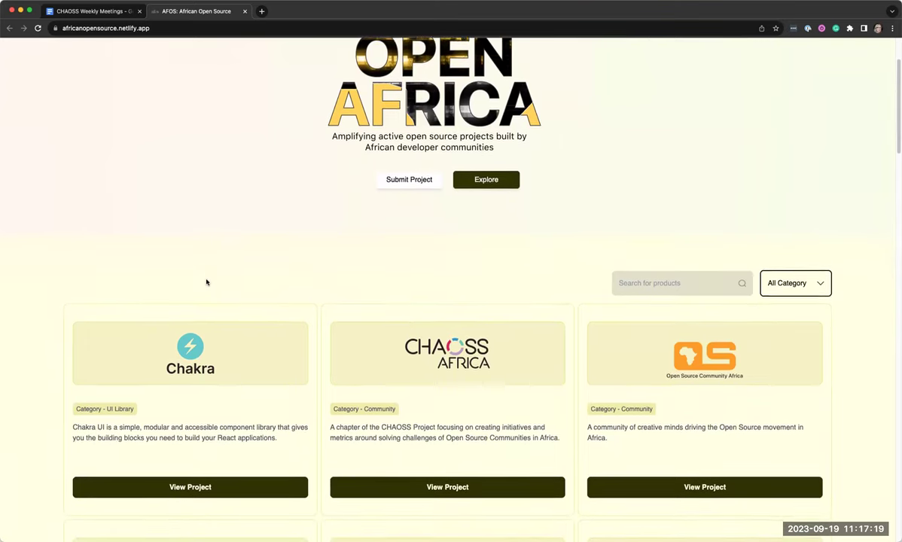
scroll(207, 283, down, 2)
scroll(207, 283, down, 5)
scroll(206, 282, down, 3)
scroll(207, 282, down, 3)
scroll(206, 282, down, 6)
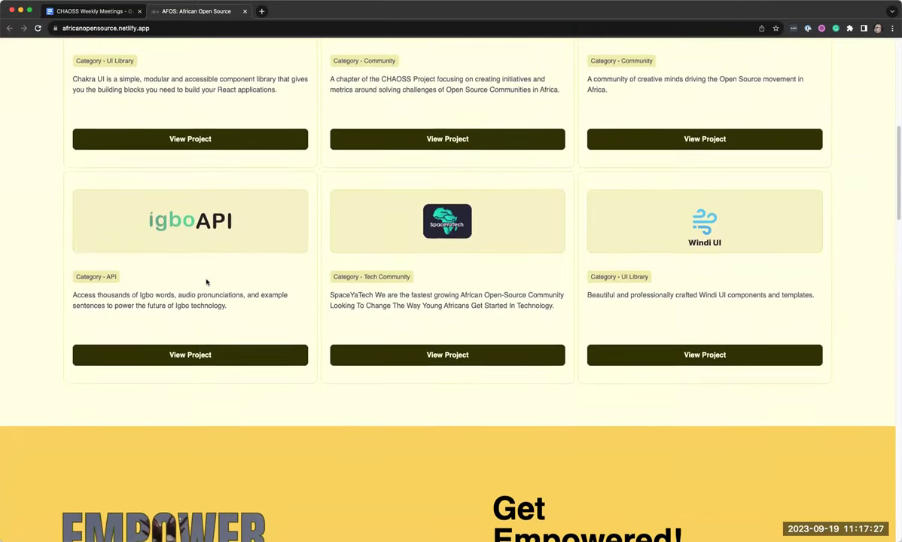
Read the "Get Empowered!" and "Foster Collaboration and Knowledge Sharing" sections of the home page.
scroll(206, 283, down, 2)
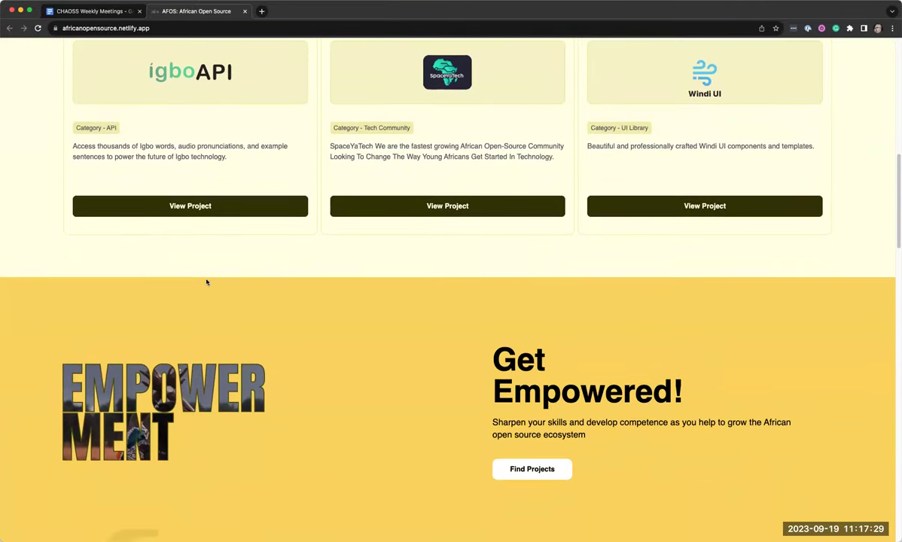
scroll(206, 282, down, 2)
scroll(206, 282, down, 3)
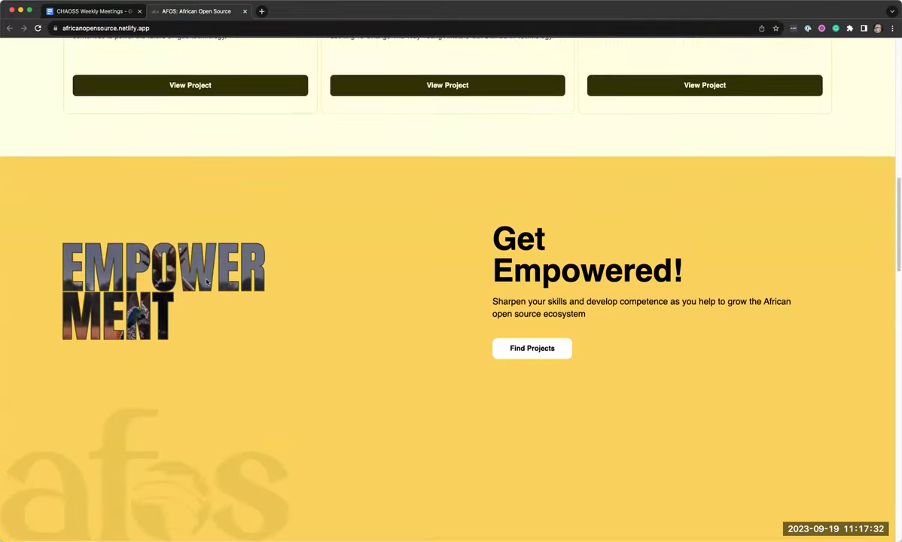
scroll(207, 282, down, 6)
scroll(206, 282, down, 5)
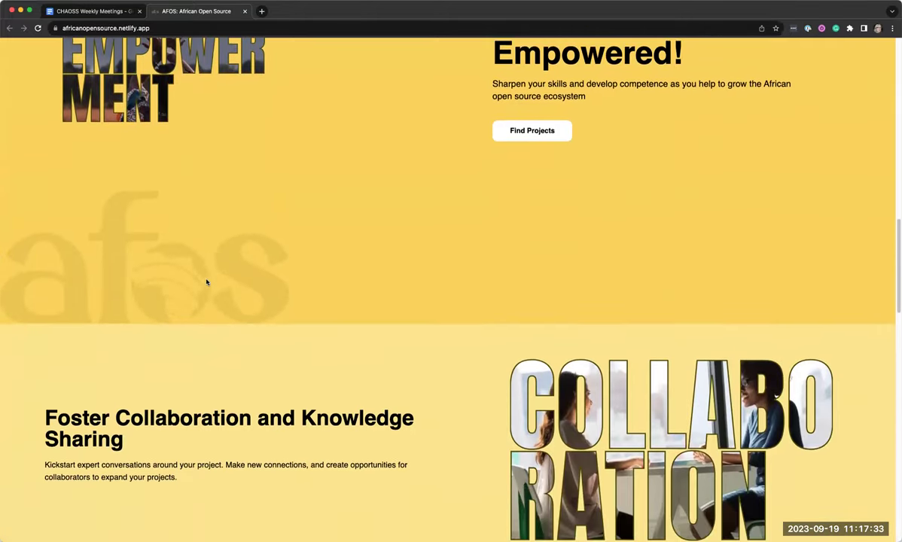
scroll(206, 282, down, 14)
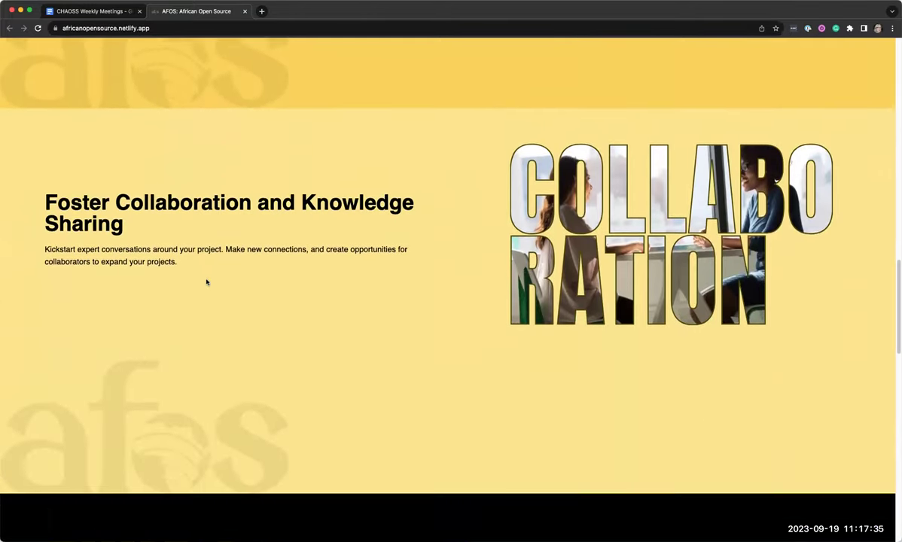
Examine the Enhancement section, the "Put Your Skills to Work" graphic, the newsletter sign-up and the footer, ending back at the Open Africa banner.
scroll(206, 283, down, 3)
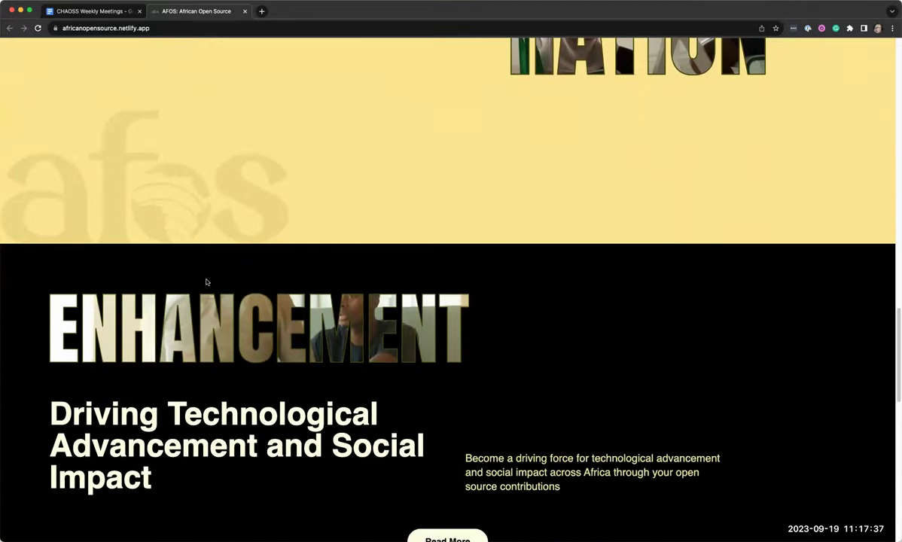
scroll(206, 282, down, 2)
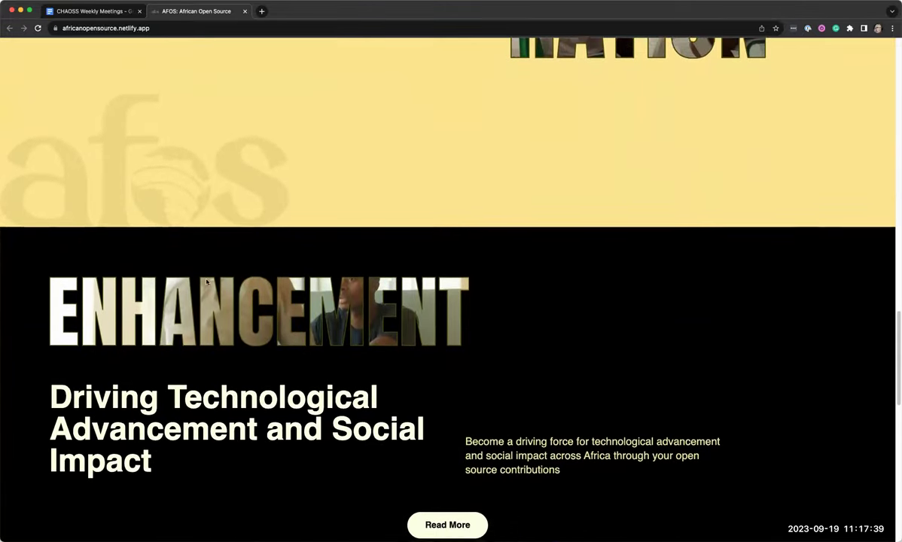
scroll(207, 283, down, 6)
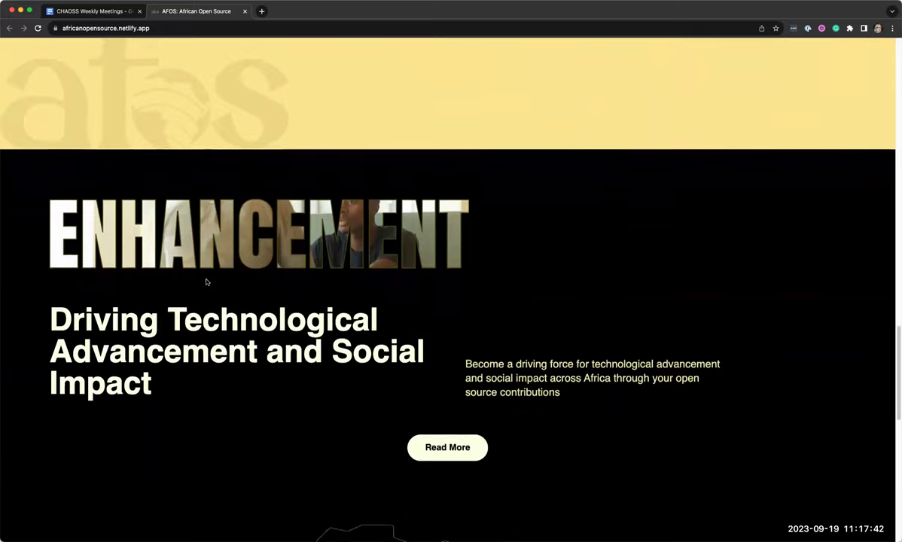
scroll(206, 282, down, 4)
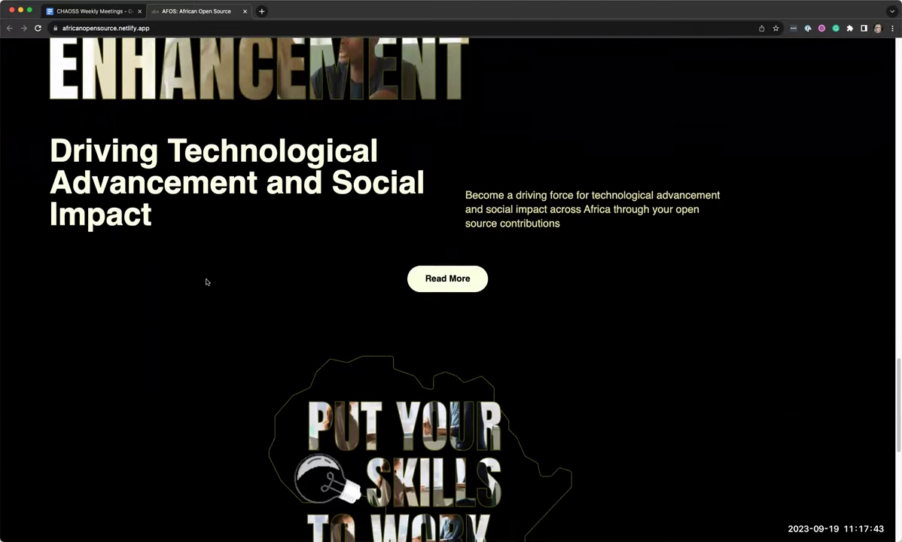
scroll(206, 283, down, 5)
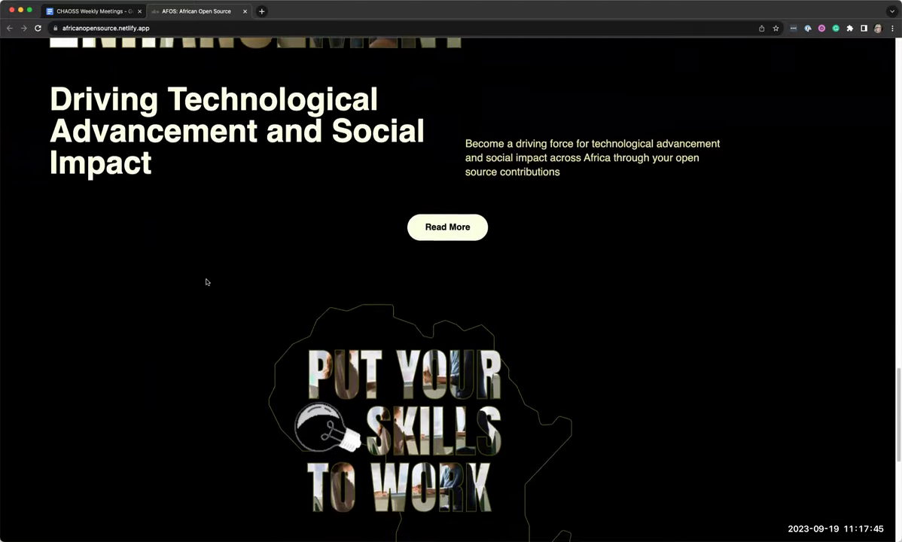
scroll(206, 282, down, 4)
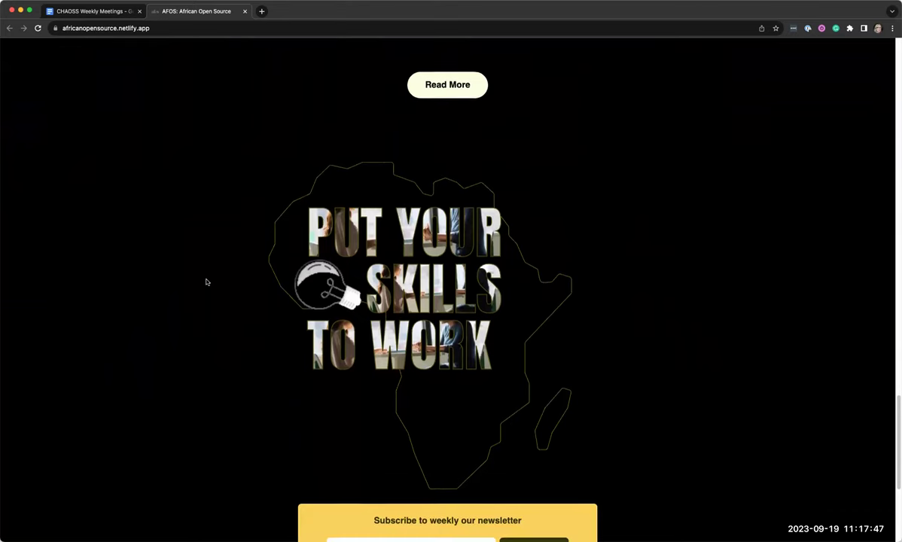
scroll(206, 282, down, 4)
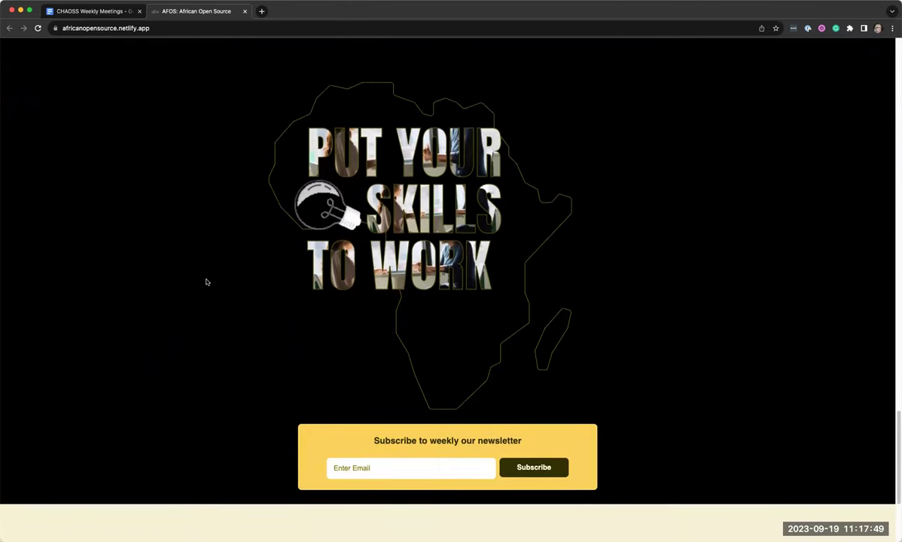
scroll(206, 282, down, 7)
scroll(206, 282, down, 1)
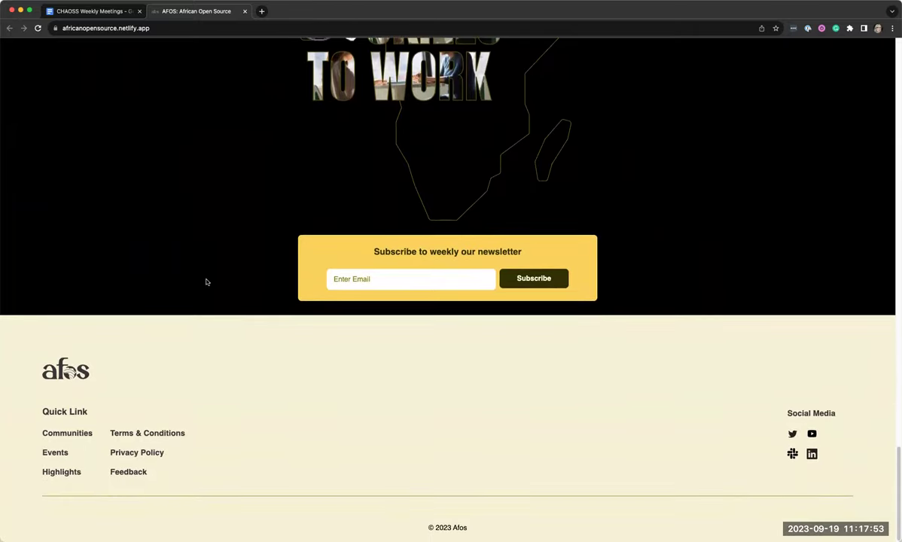
scroll(207, 283, up, 16)
scroll(207, 283, up, 20)
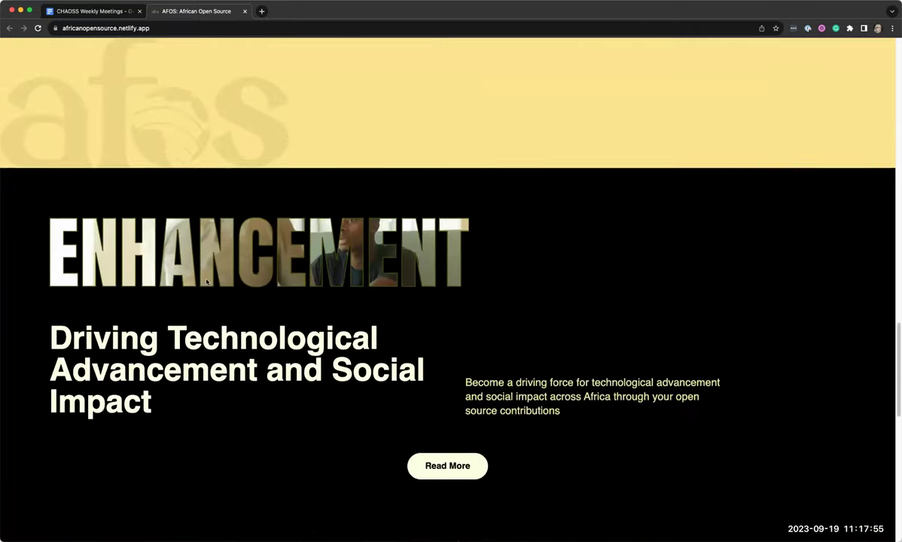
scroll(206, 282, up, 10)
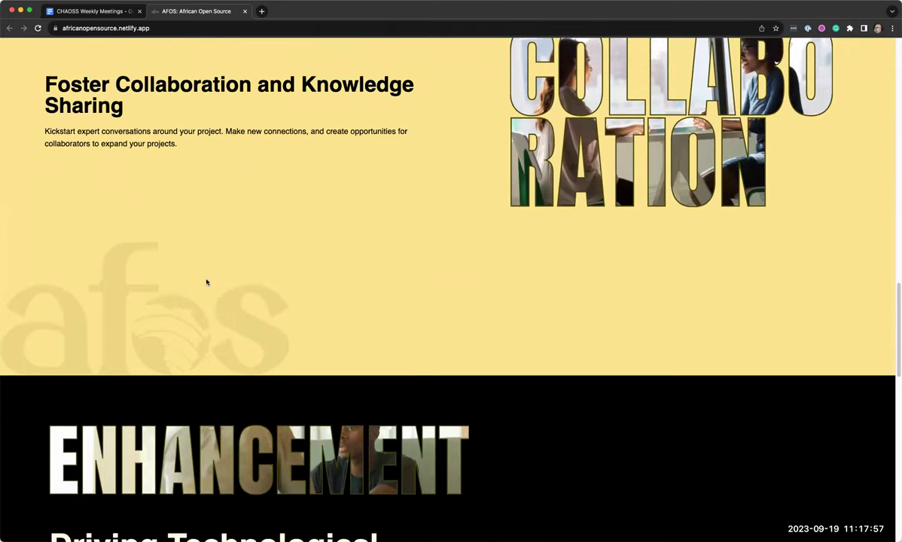
scroll(207, 283, up, 20)
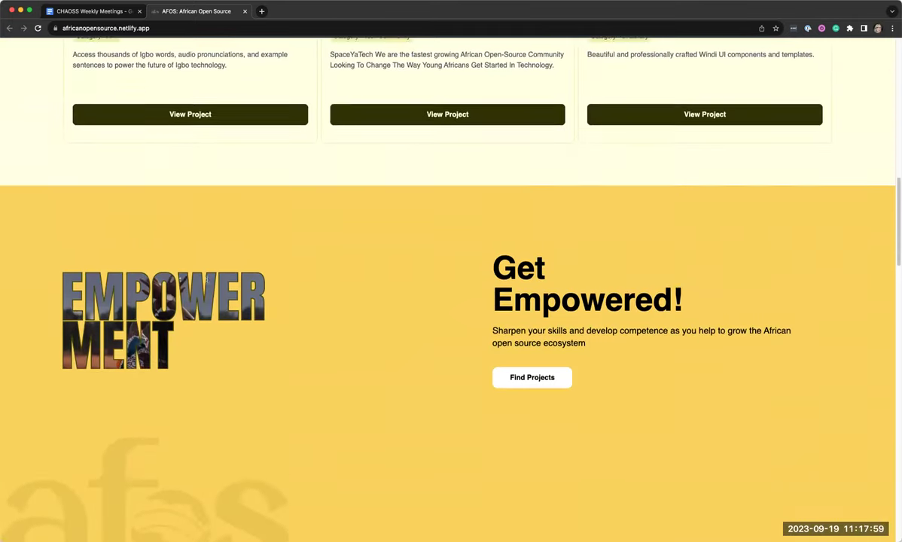
scroll(207, 282, up, 20)
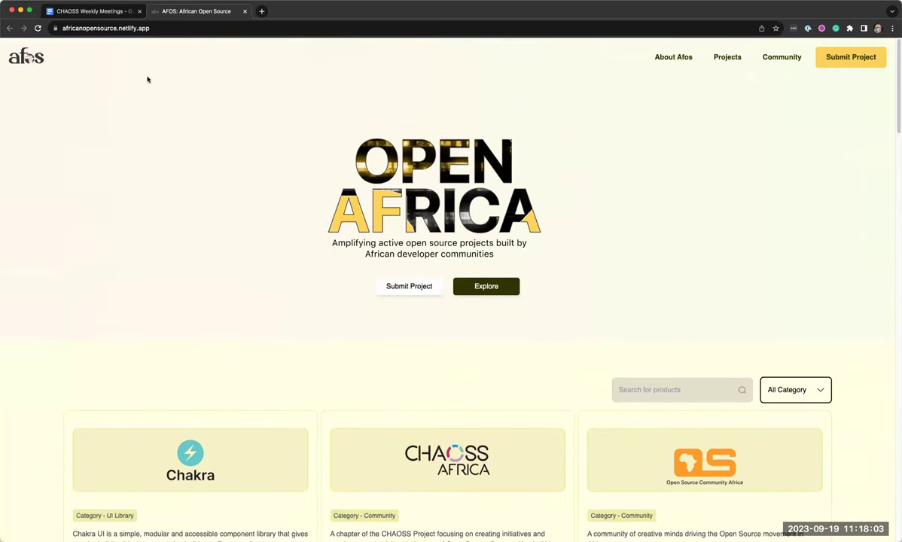
Switch to the meeting notes and add the sub-bullet "Neurodivergent developers using Copilot to help" below the website link under GitHub Copilot Grant.
click(102, 12)
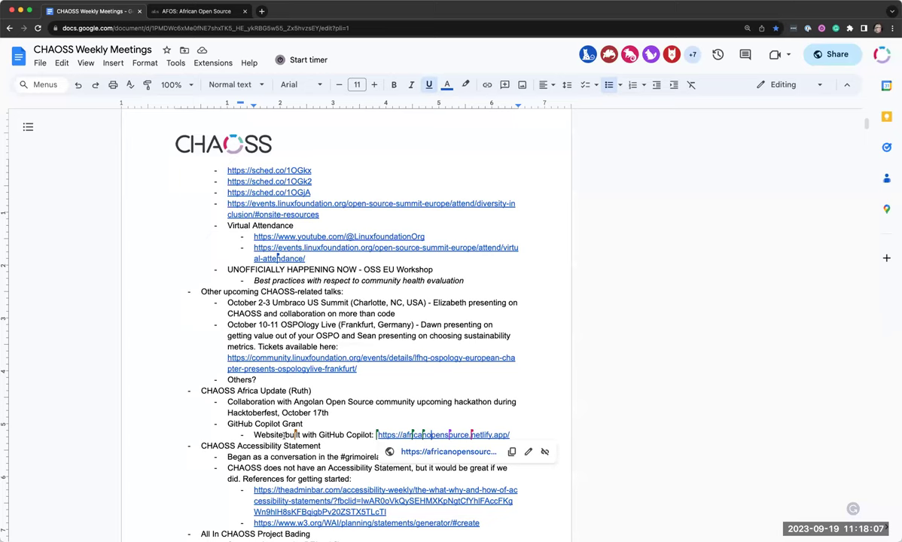
click(518, 435)
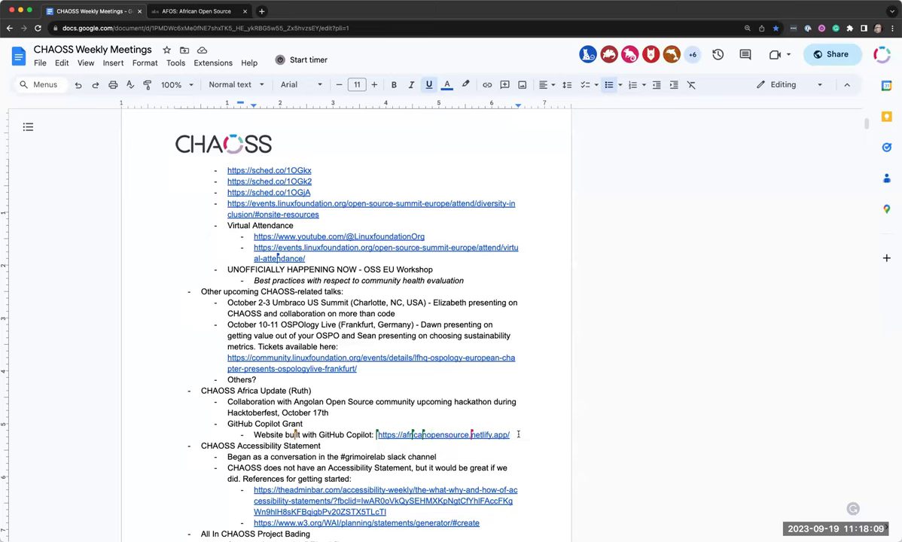
key(Return)
text(neurodivergent dever)
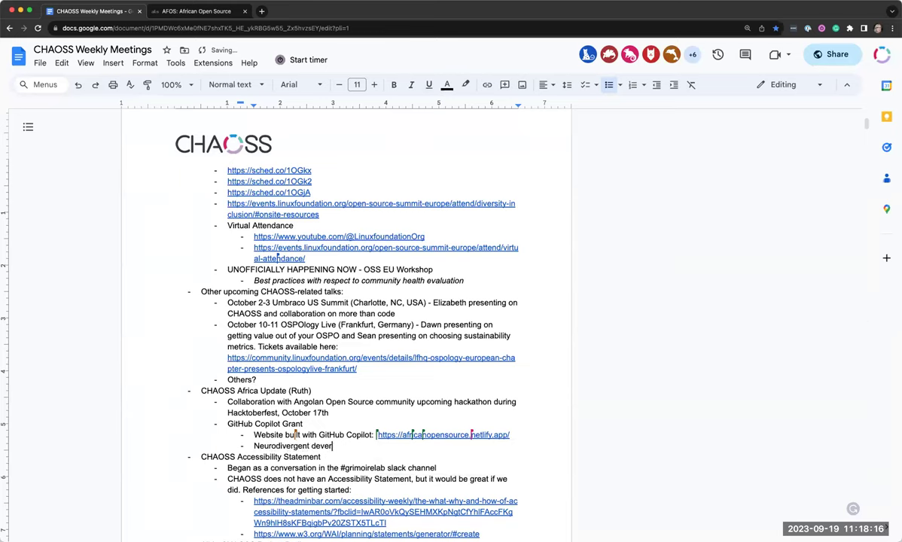
key(BackSpace)
text(lopers using Copilot )
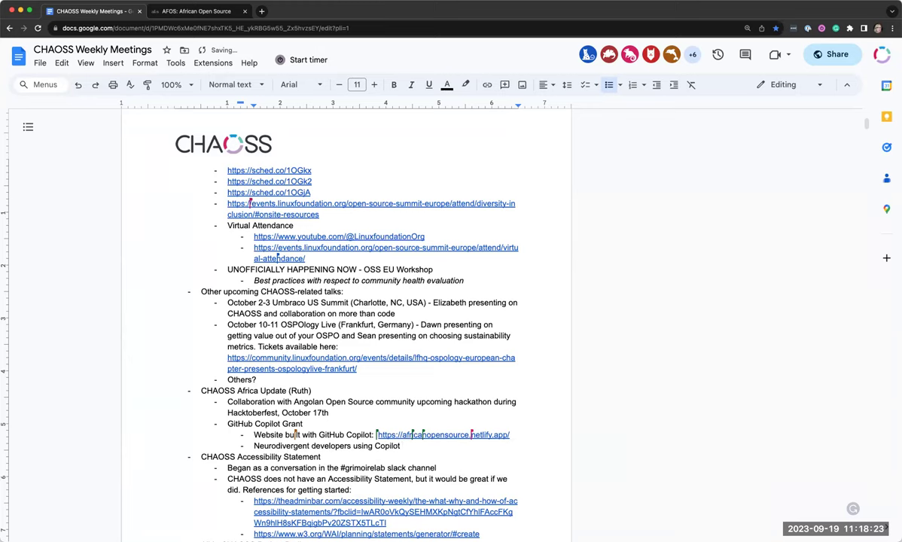
text(to help)
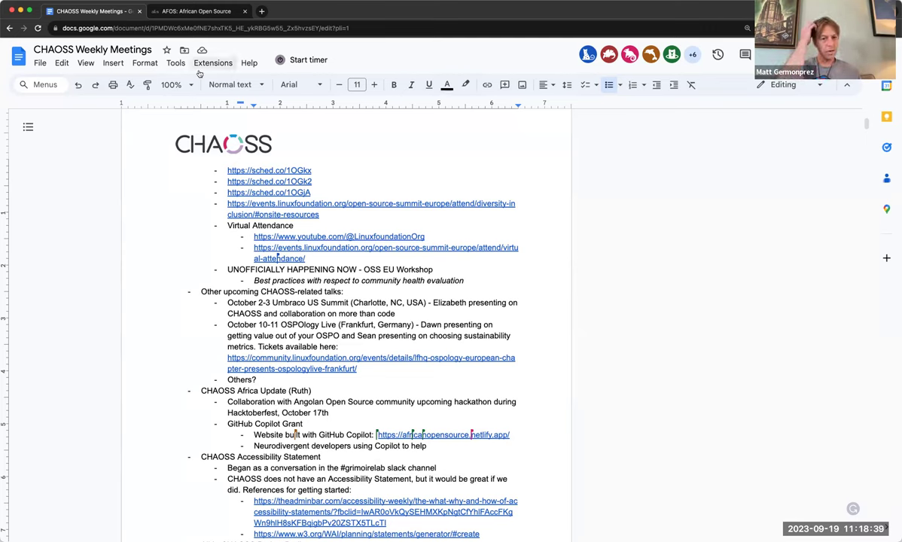
Return to the African Open Source site, try its Community link and view the six project cards.
click(183, 13)
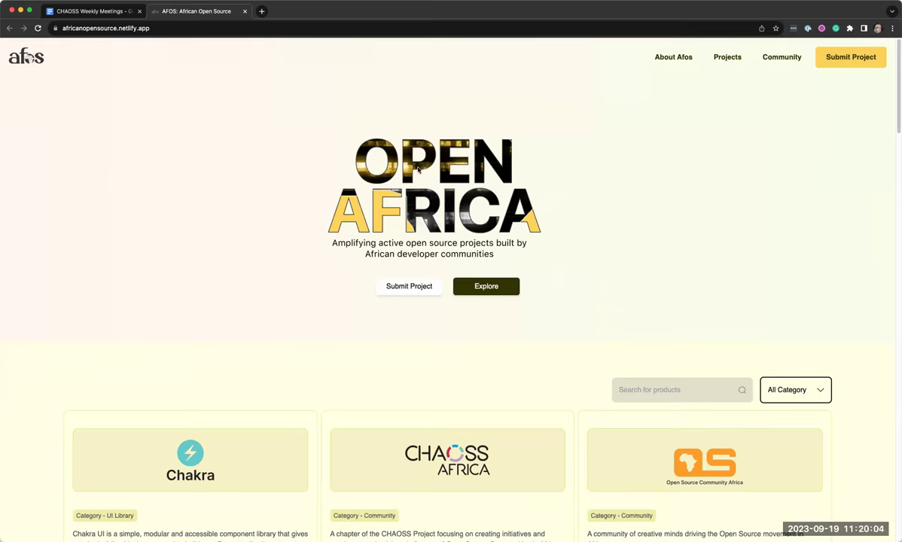
click(770, 61)
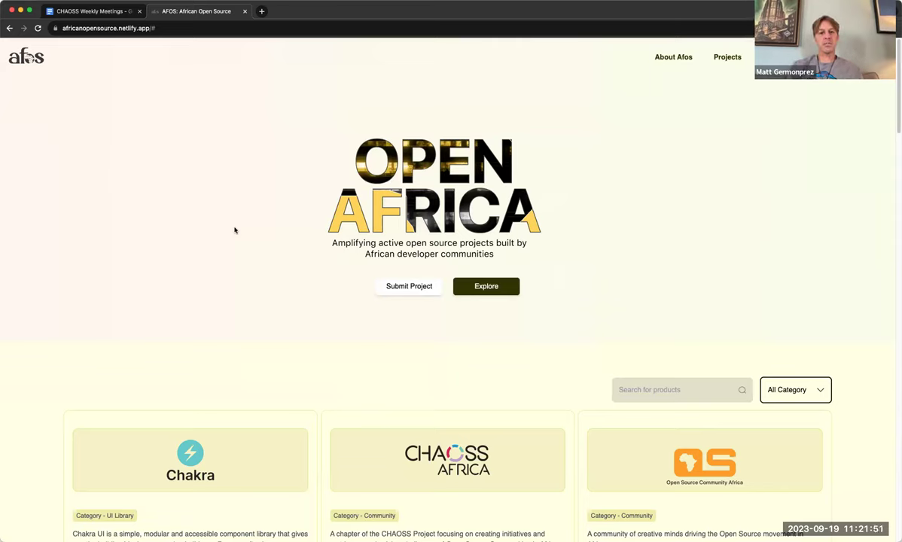
scroll(235, 230, down, 5)
scroll(233, 229, down, 3)
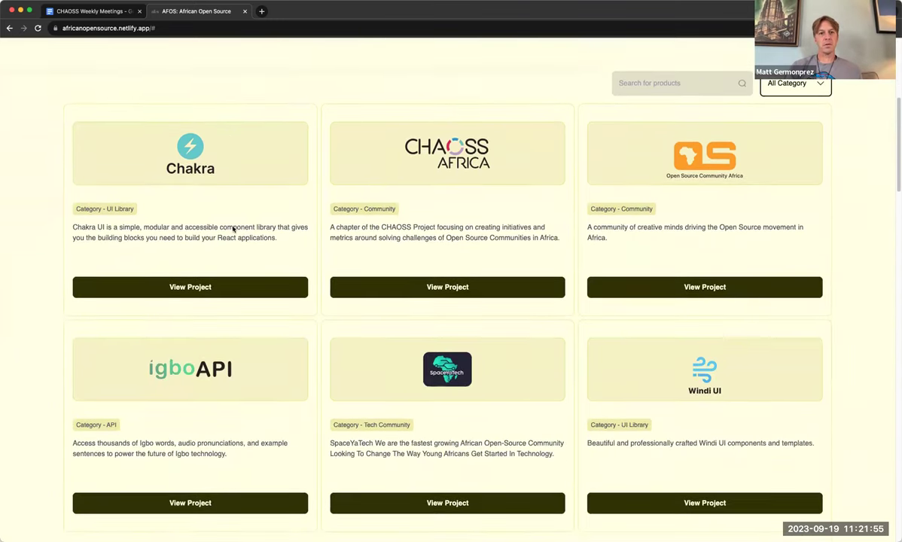
scroll(232, 229, down, 1)
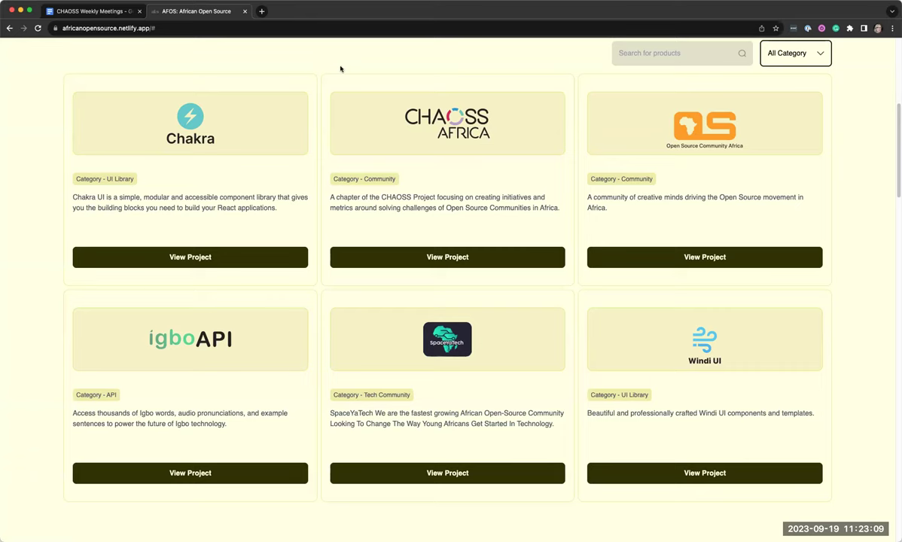
scroll(341, 68, up, 1)
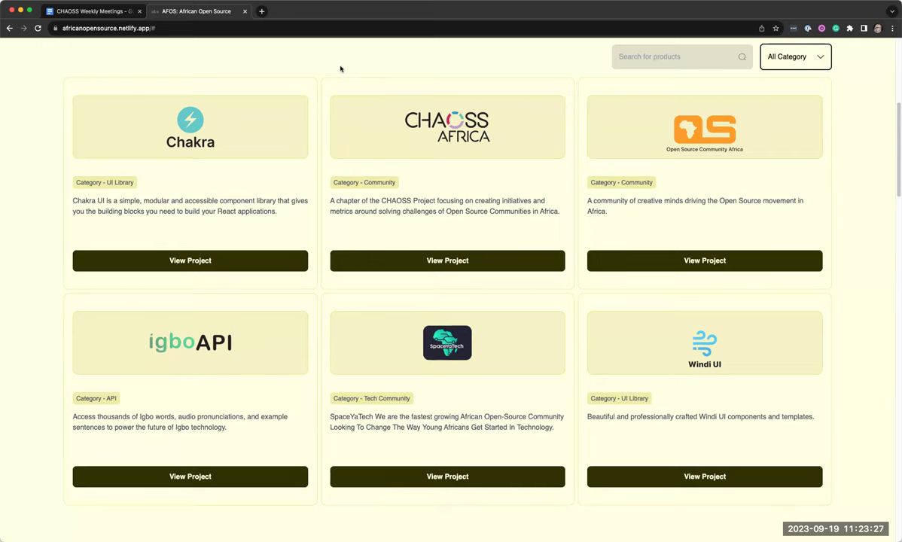
Look over the project cards again and go back up to the Open Africa banner of the home page.
scroll(341, 69, up, 2)
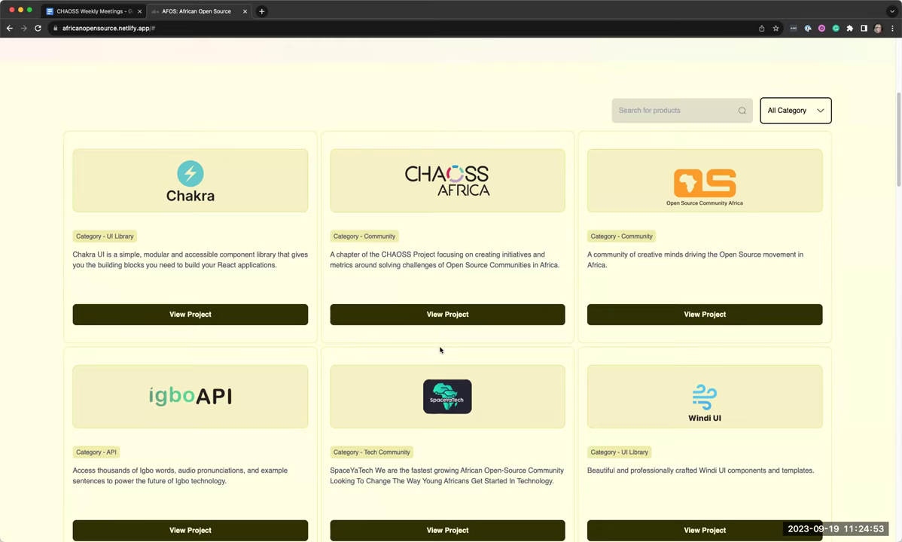
scroll(441, 350, up, 2)
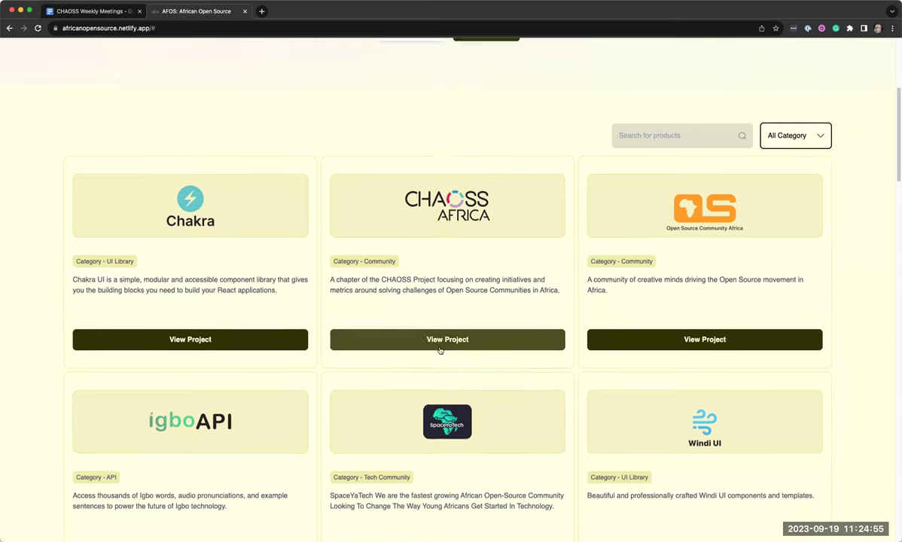
scroll(441, 350, up, 3)
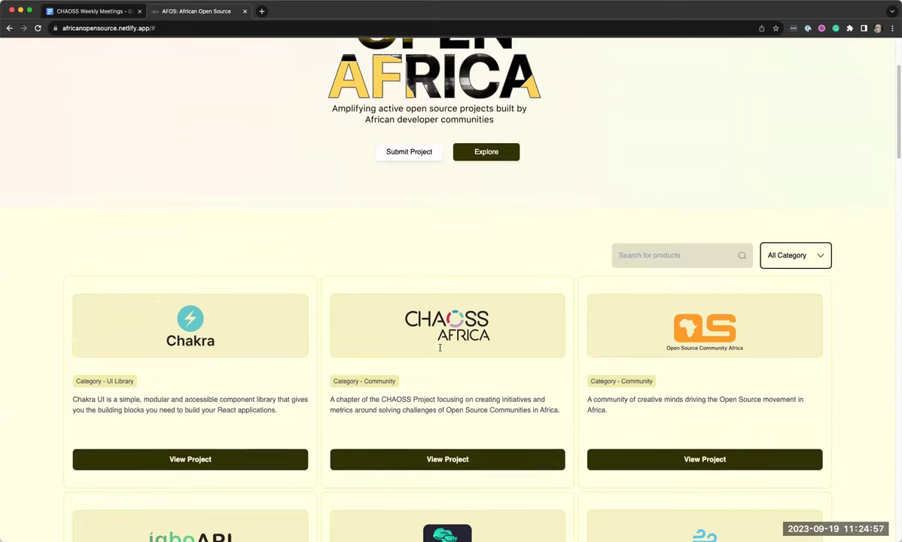
scroll(441, 350, up, 4)
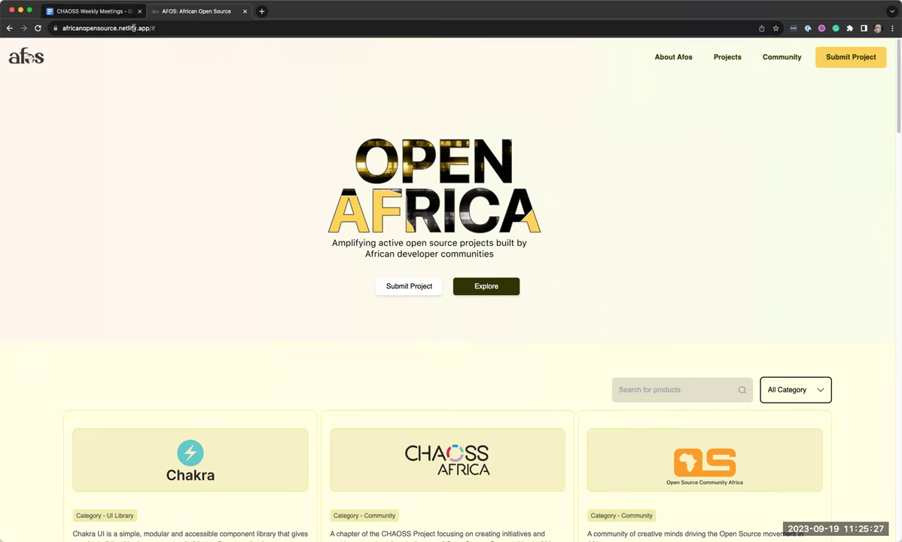
Switch to the meeting notes and add a sub-bullet under the October 17th hackathon item: "AI", the assignee's first name, "add to CHAOSS calendar".
click(98, 14)
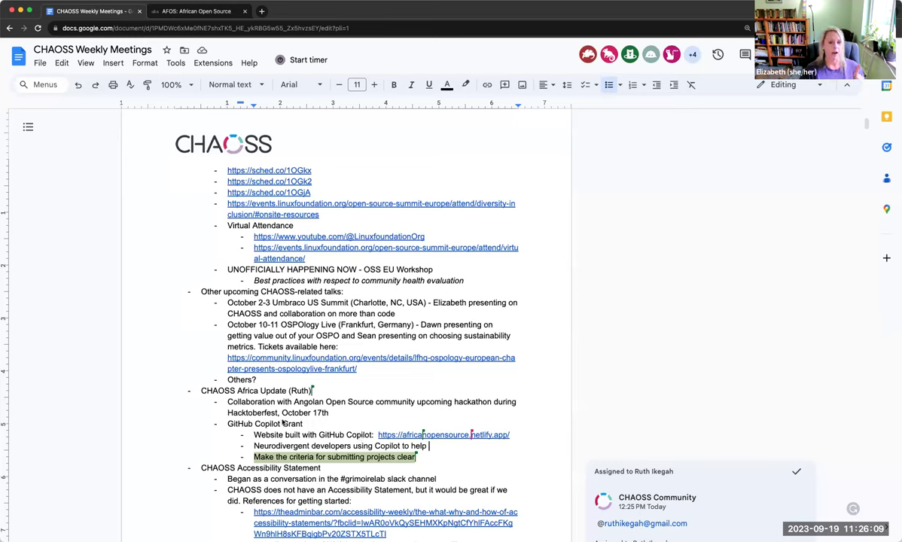
drag(282, 413, 328, 413)
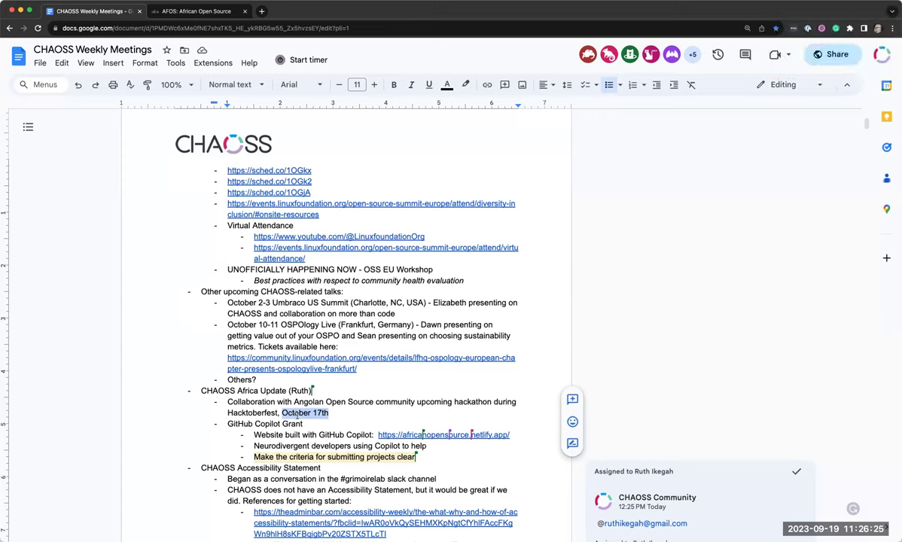
click(335, 412)
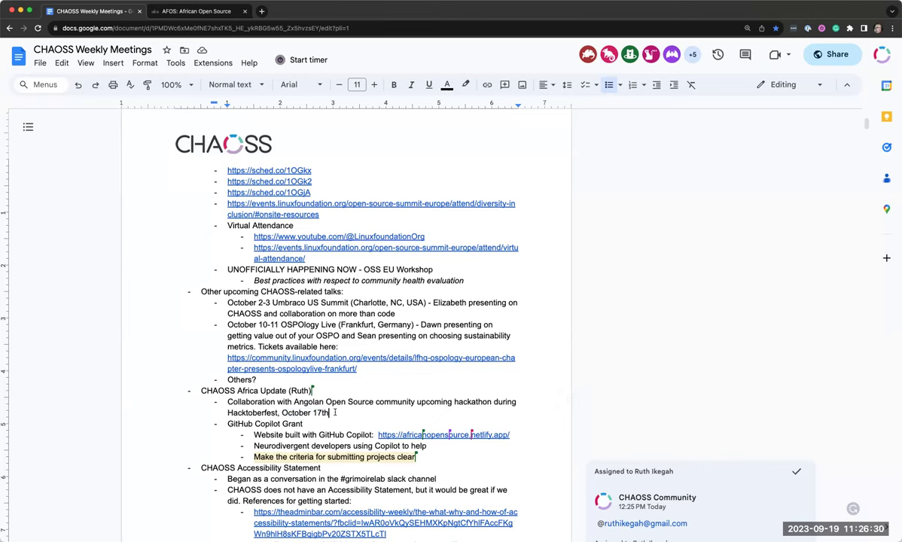
key(Return)
key(Tab)
text(AI Elizabeth)
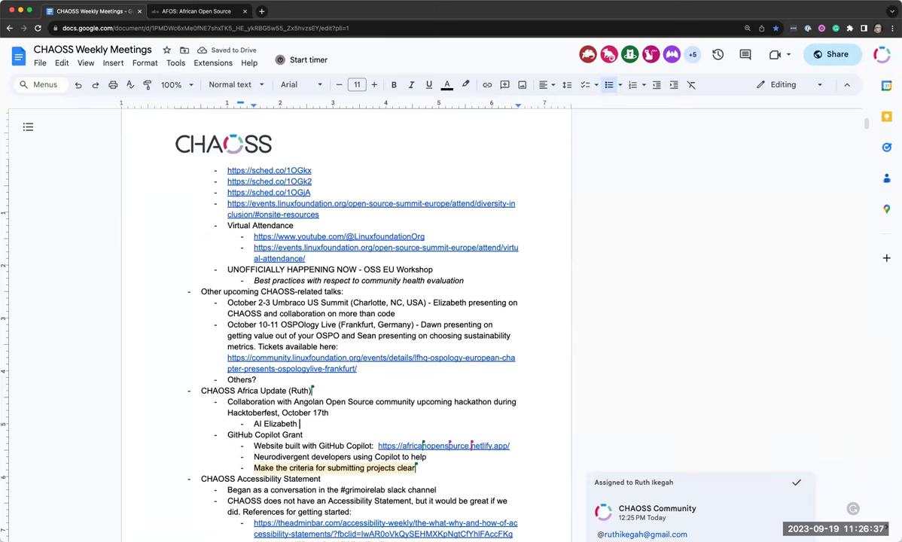
text( add to CHAOSS calendar)
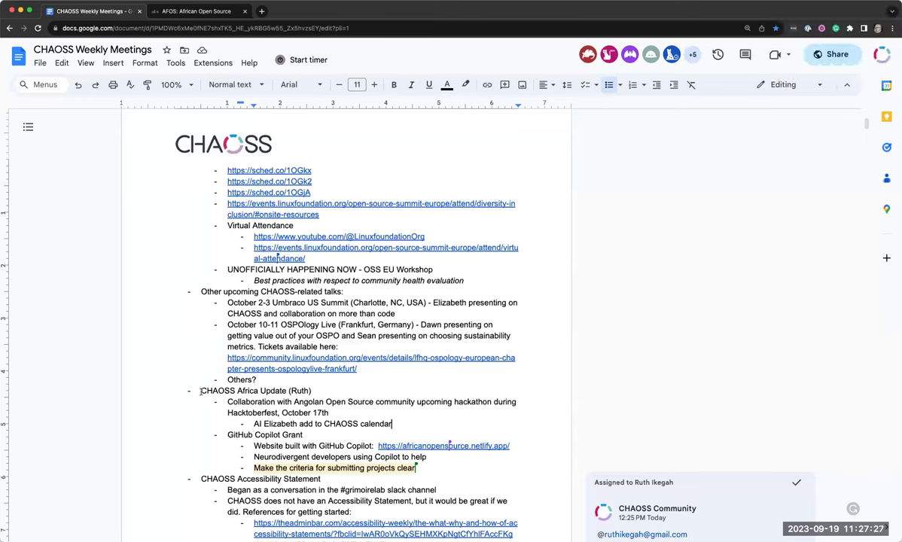
Review the CHAOSS Africa Update items and the CHAOSS Accessibility Statement section with its reference links.
drag(201, 390, 423, 468)
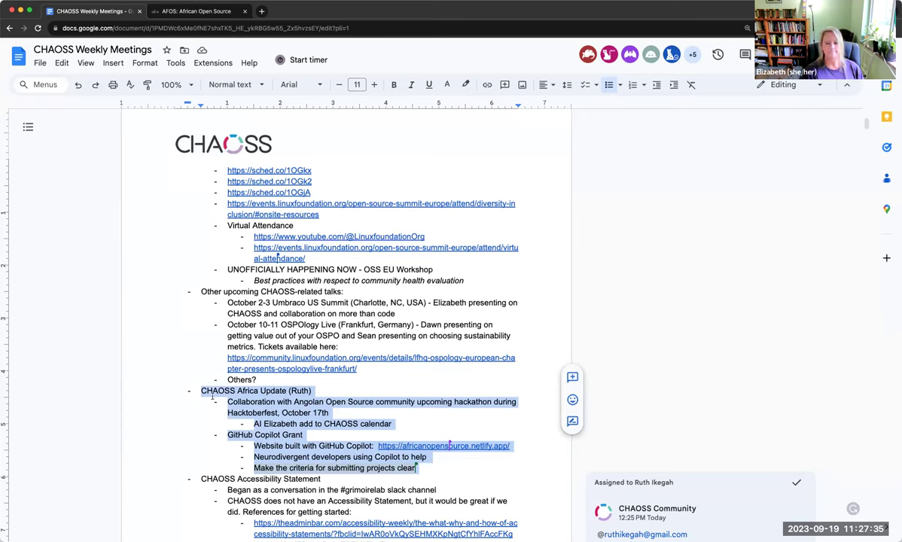
click(199, 446)
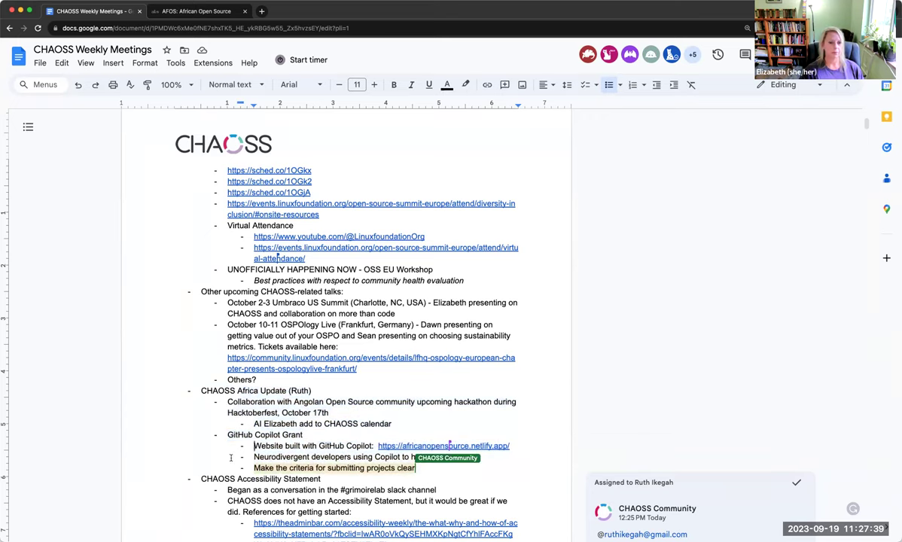
scroll(226, 444, down, 2)
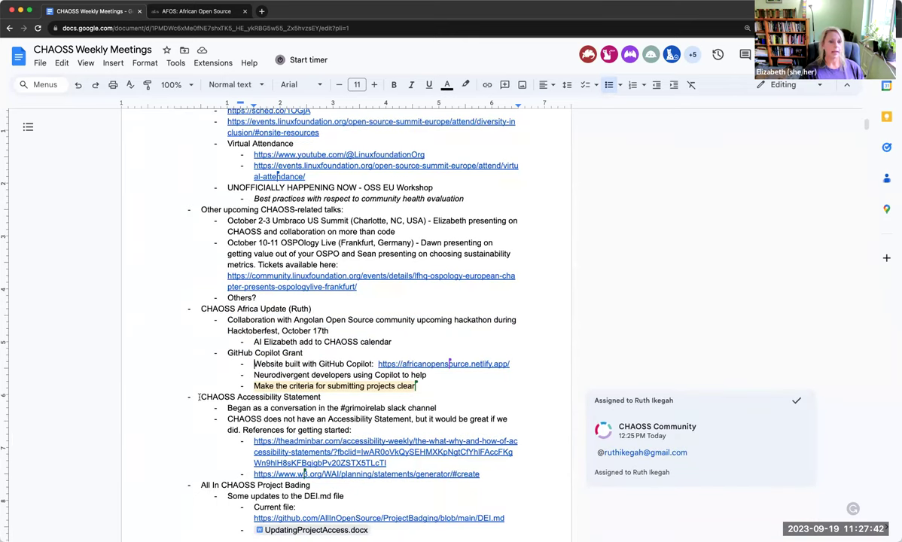
drag(190, 397, 322, 397)
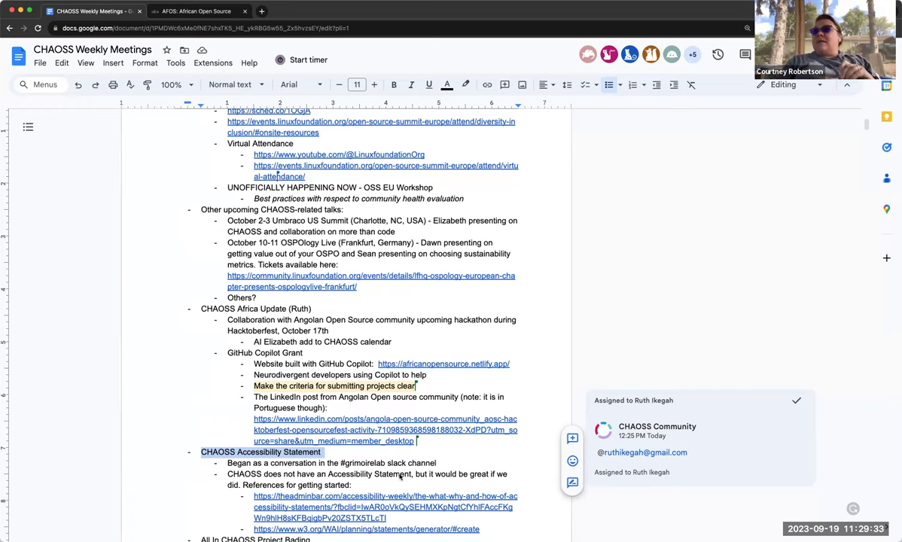
scroll(412, 471, down, 1)
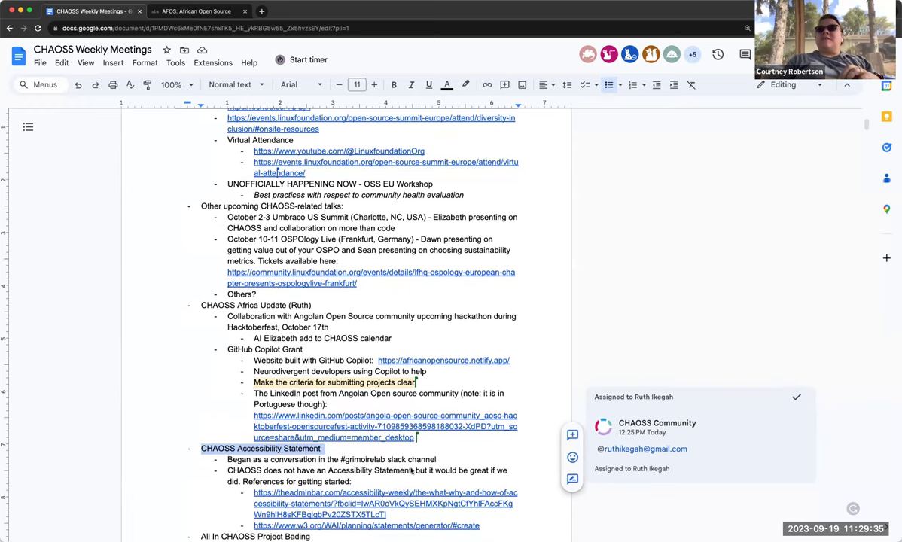
scroll(412, 470, down, 1)
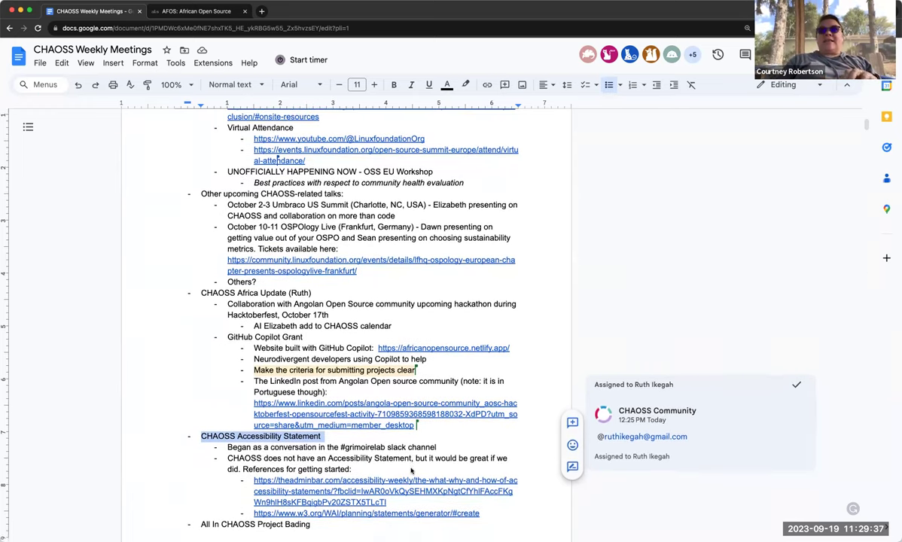
scroll(412, 470, down, 1)
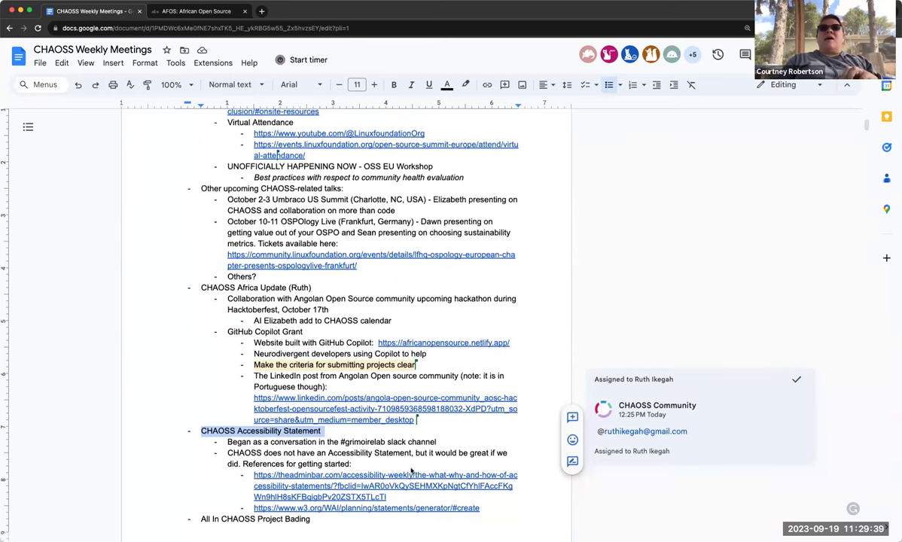
scroll(411, 470, down, 1)
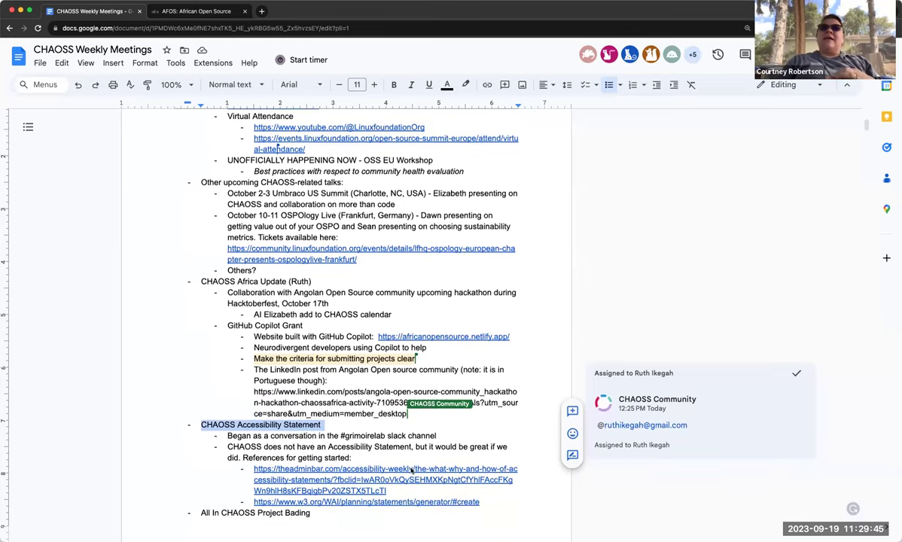
scroll(411, 470, down, 3)
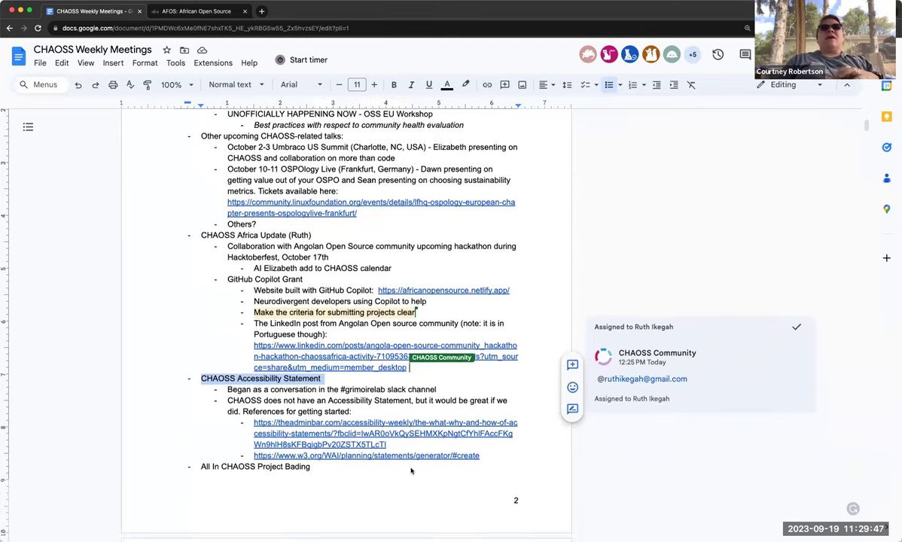
scroll(411, 471, down, 3)
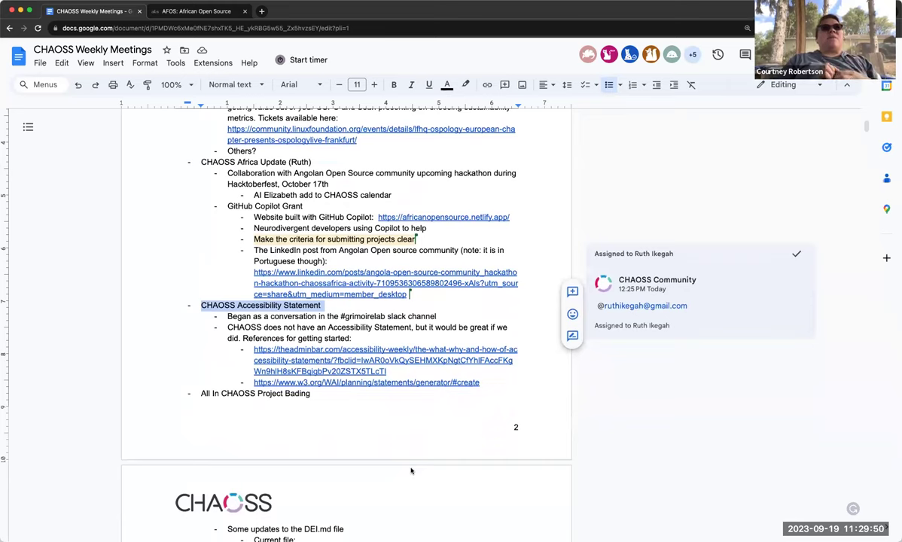
Add the bullet "CHAOSS website can be more accessible - new project" below the w3.org link, one level higher than the links.
click(492, 384)
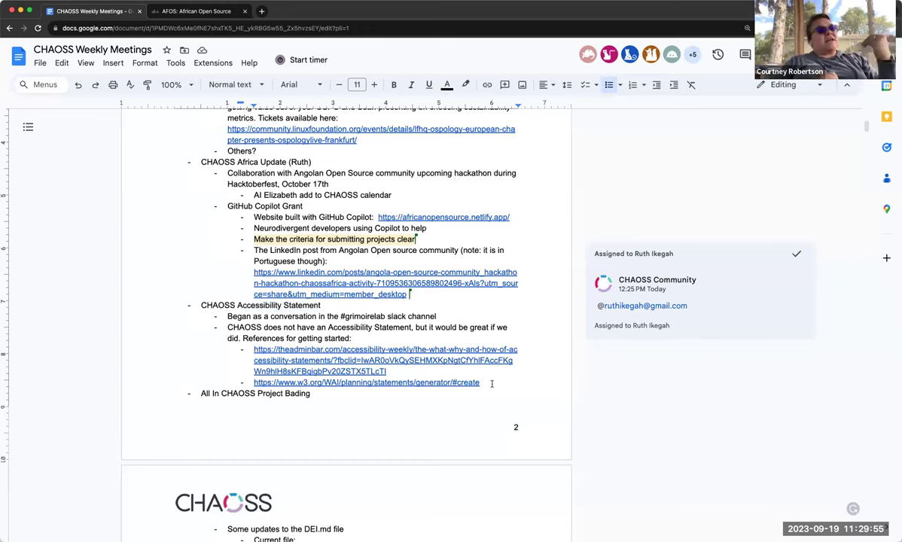
key(Return)
key(shift+Tab)
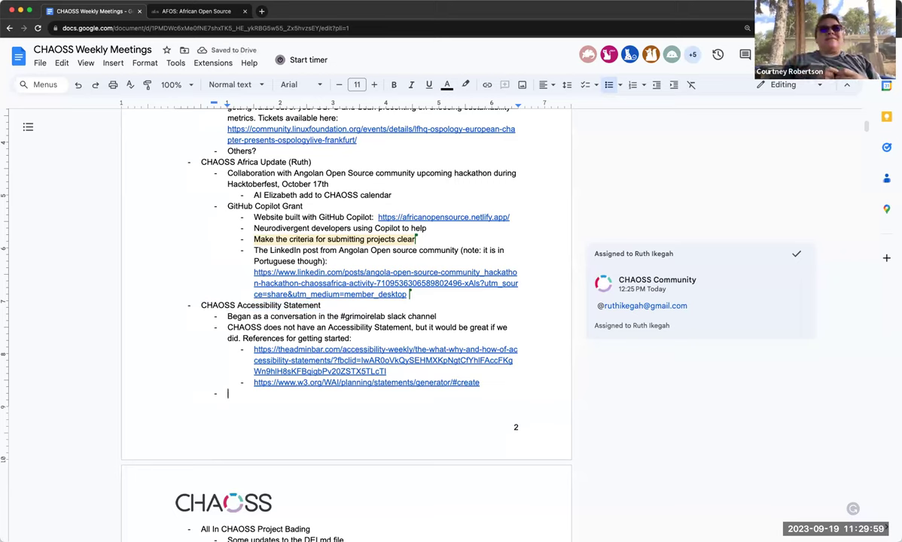
text(CHAOSS web)
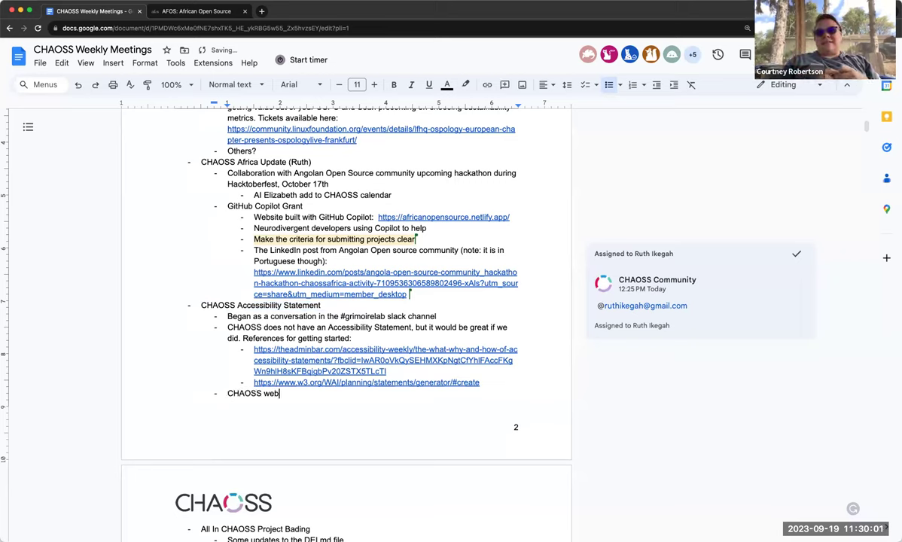
text(site can be )
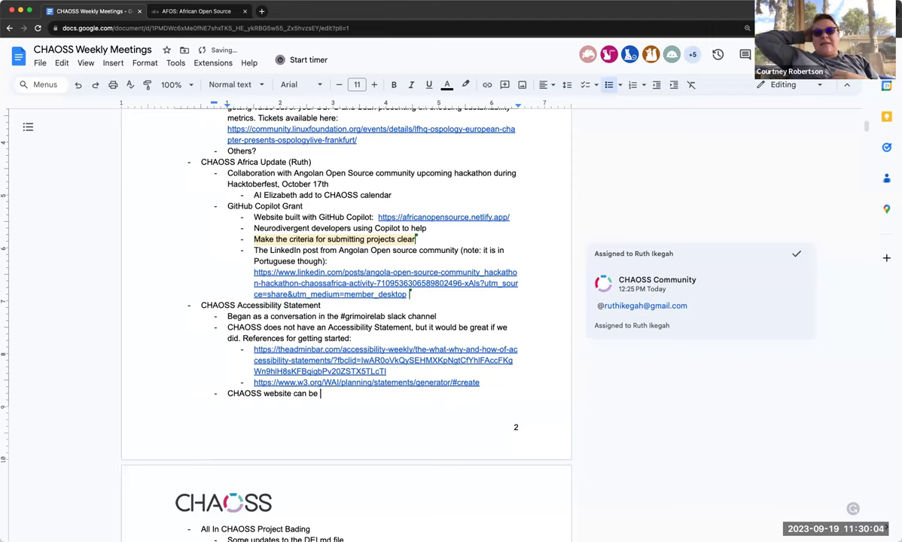
text(more accessible)
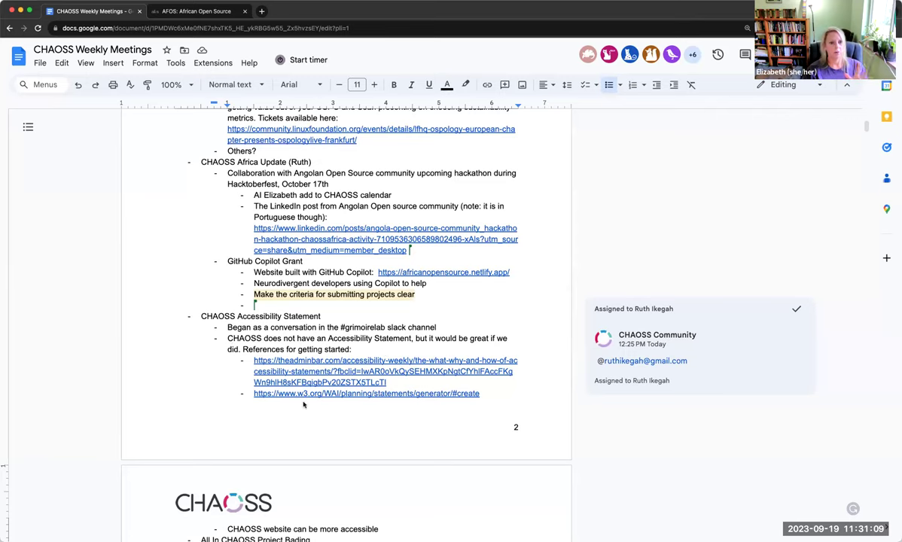
scroll(303, 405, down, 1)
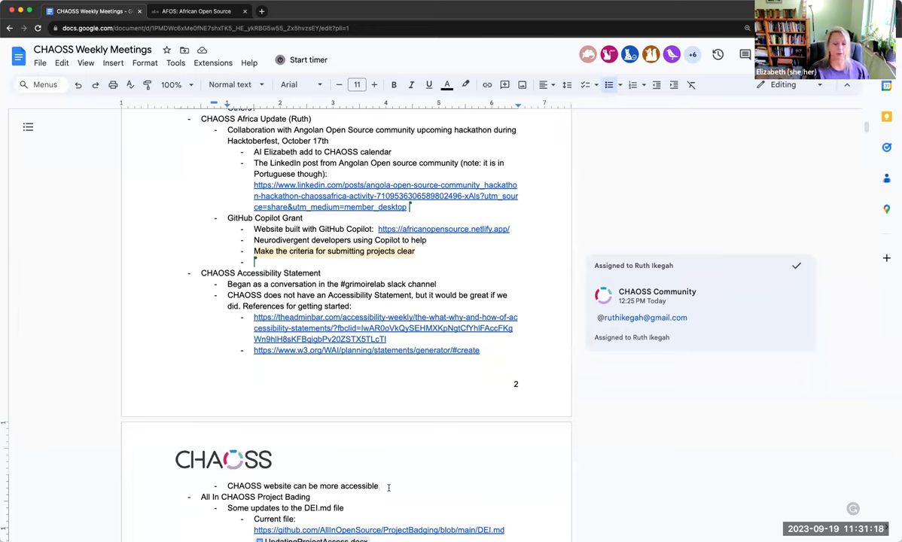
text(- new project)
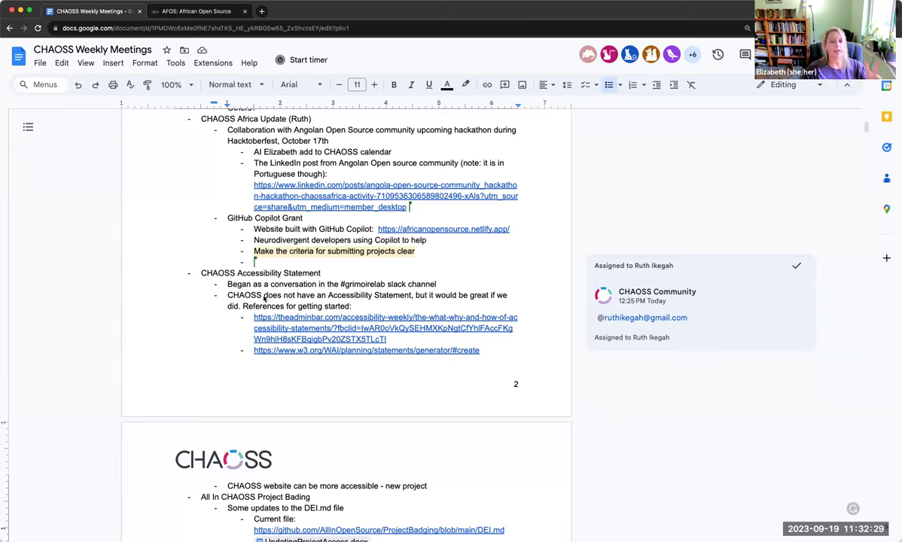
Open the theadminbar.com article on accessibility statements from the notes and read its introduction and the "What is an Accessibility Statement?" section.
drag(328, 295, 412, 295)
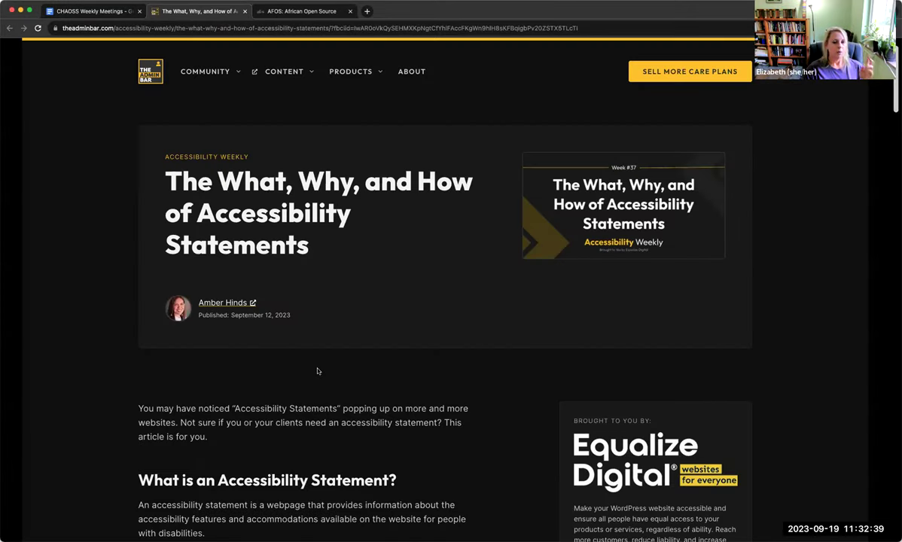
scroll(317, 370, down, 5)
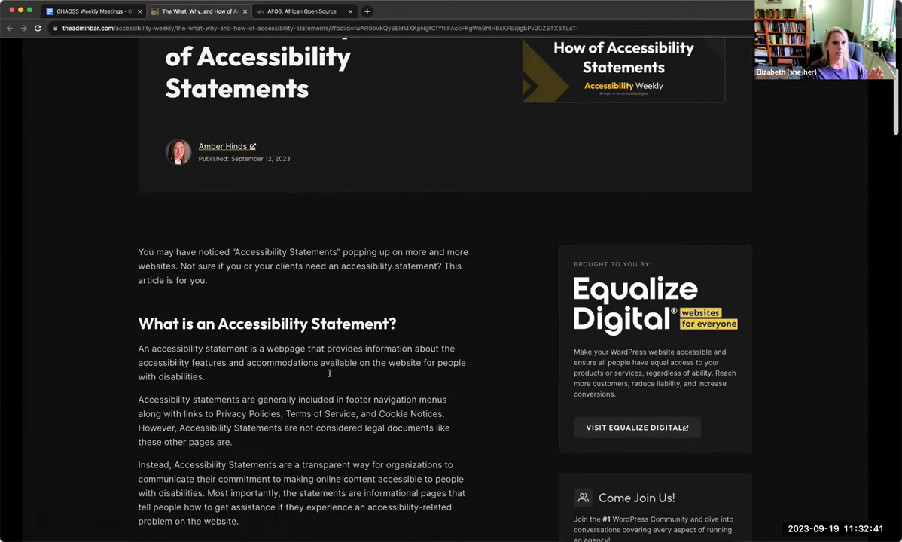
scroll(329, 373, down, 3)
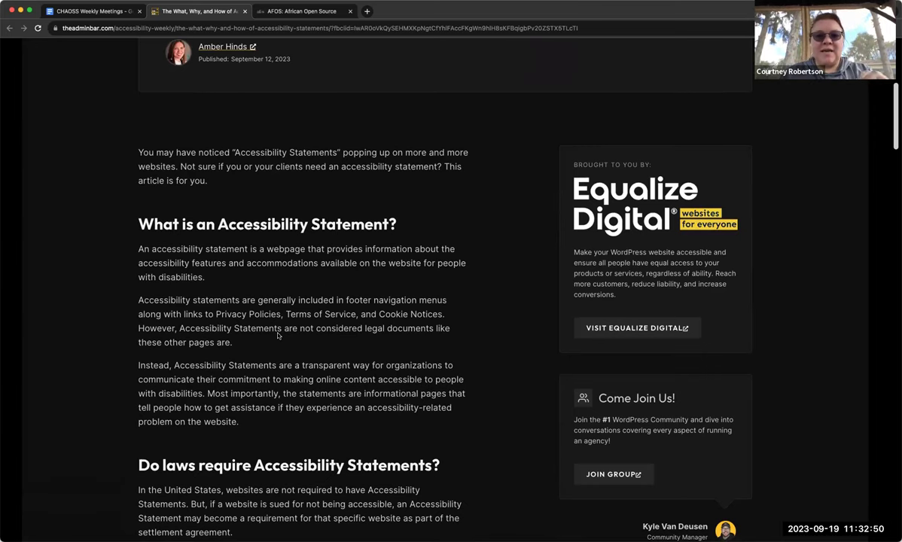
scroll(278, 335, up, 3)
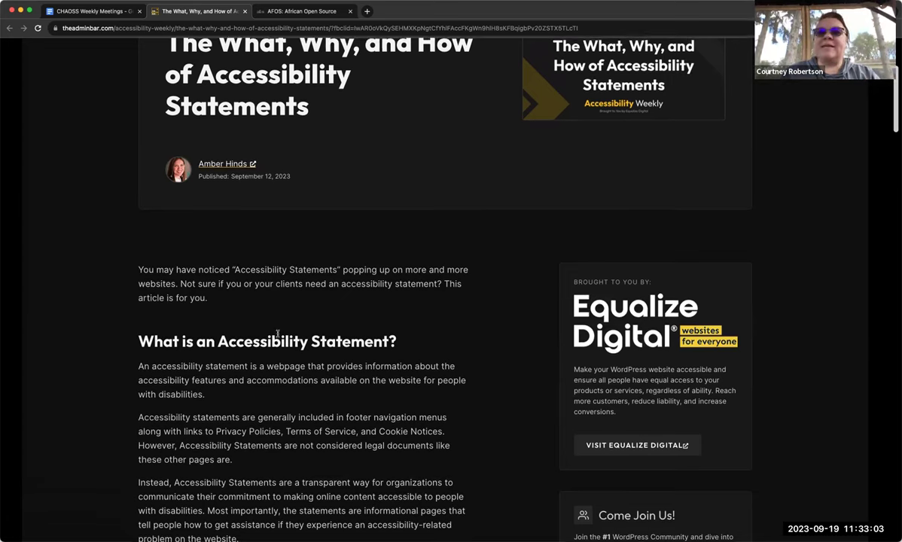
scroll(278, 334, up, 1)
scroll(277, 335, down, 1)
scroll(278, 335, down, 1)
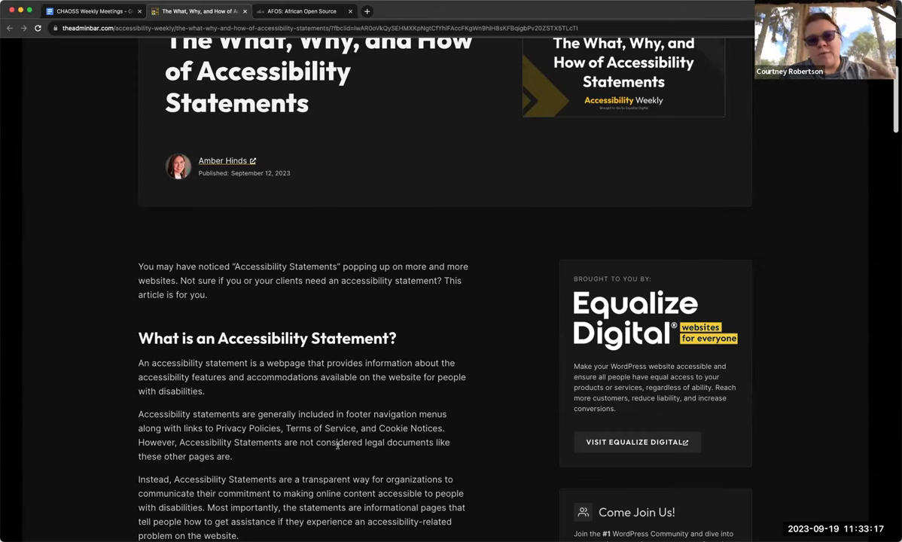
scroll(338, 445, down, 2)
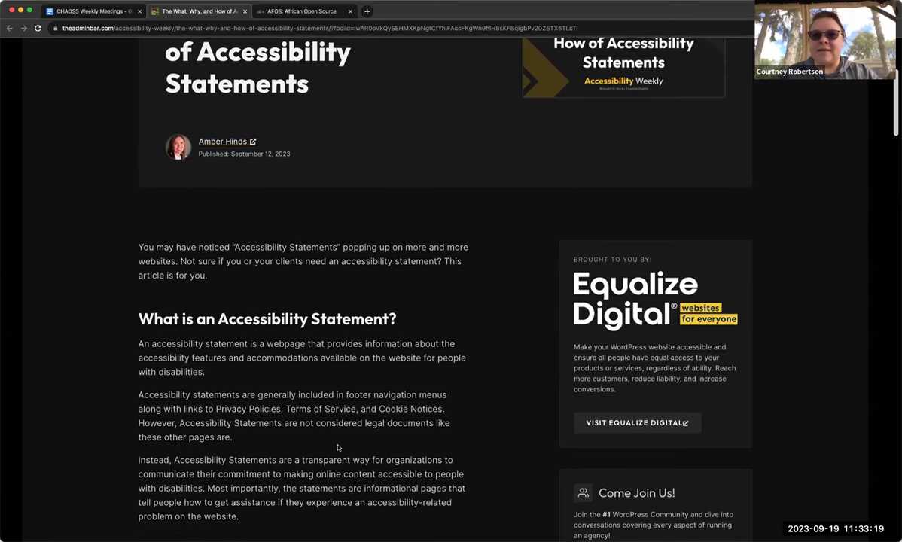
scroll(338, 447, down, 2)
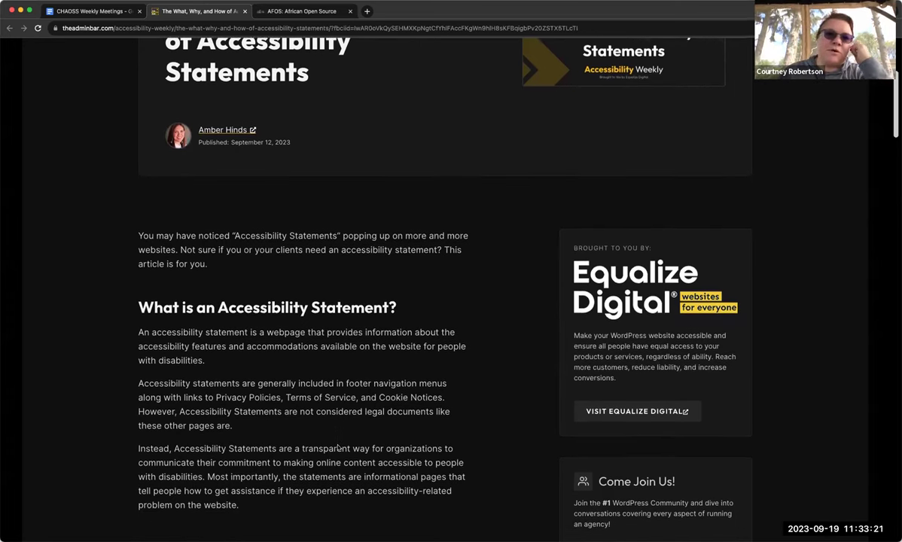
scroll(338, 445, down, 1)
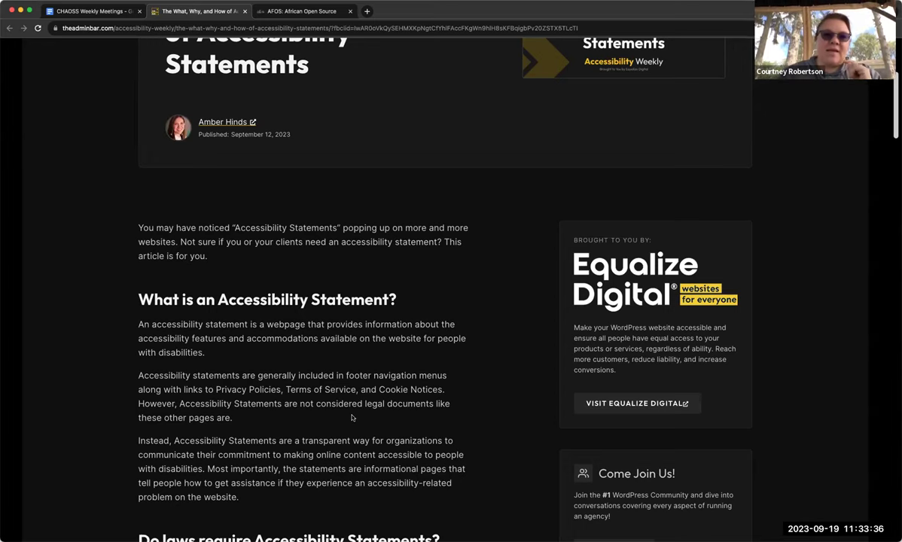
scroll(352, 417, down, 1)
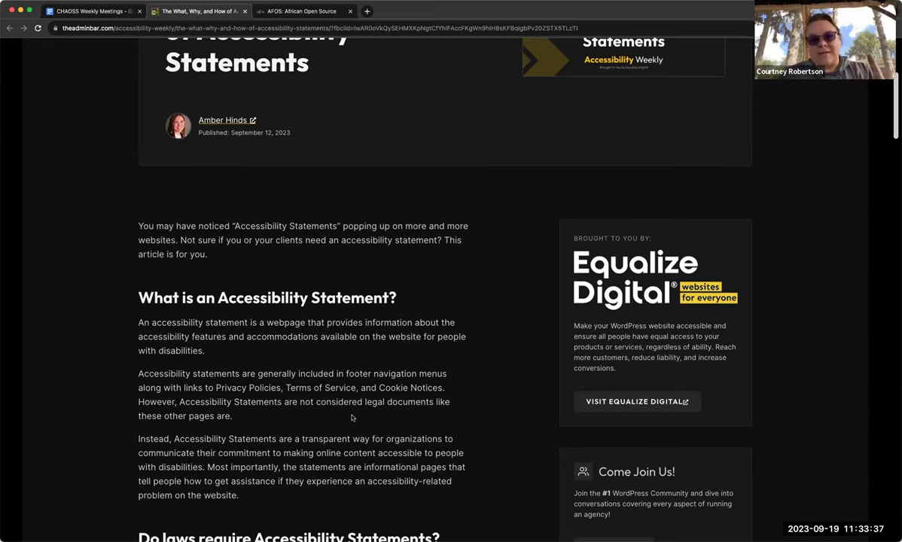
scroll(352, 418, down, 1)
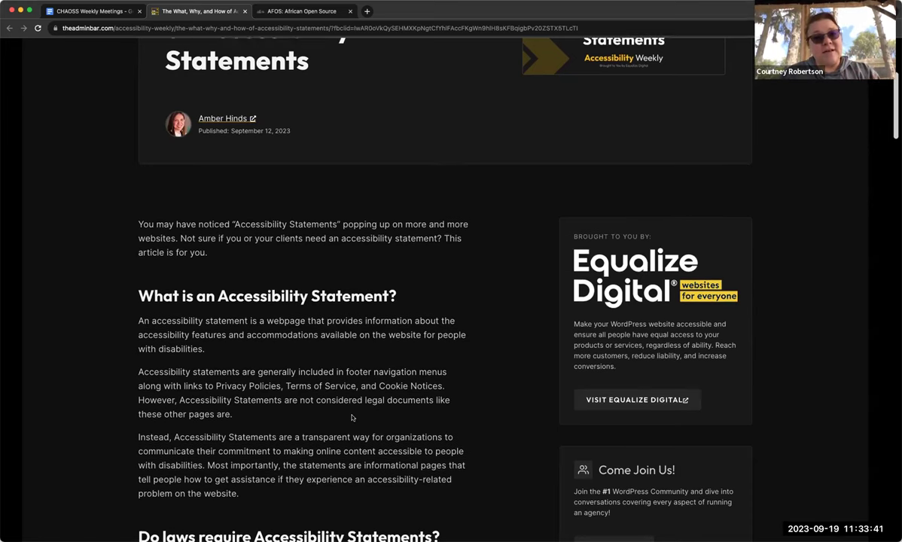
scroll(351, 418, down, 2)
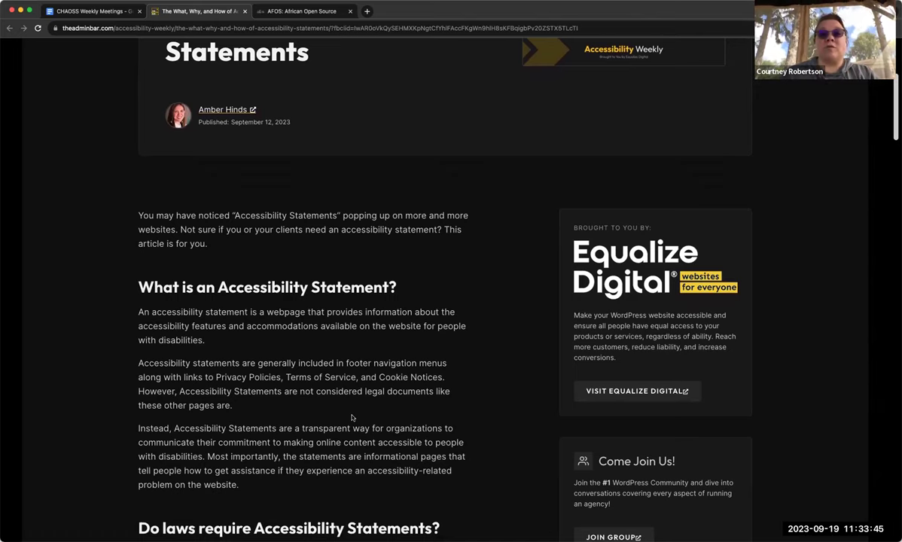
scroll(352, 418, down, 1)
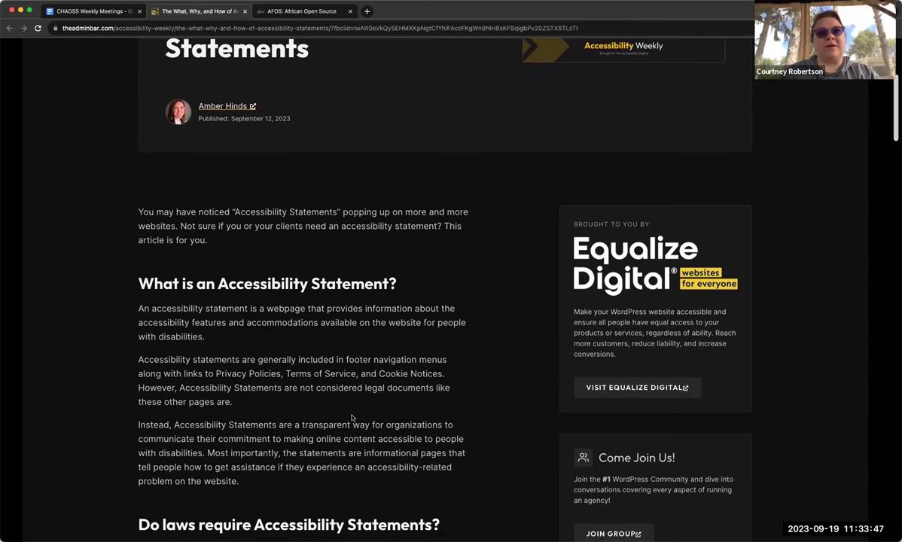
scroll(352, 418, down, 1)
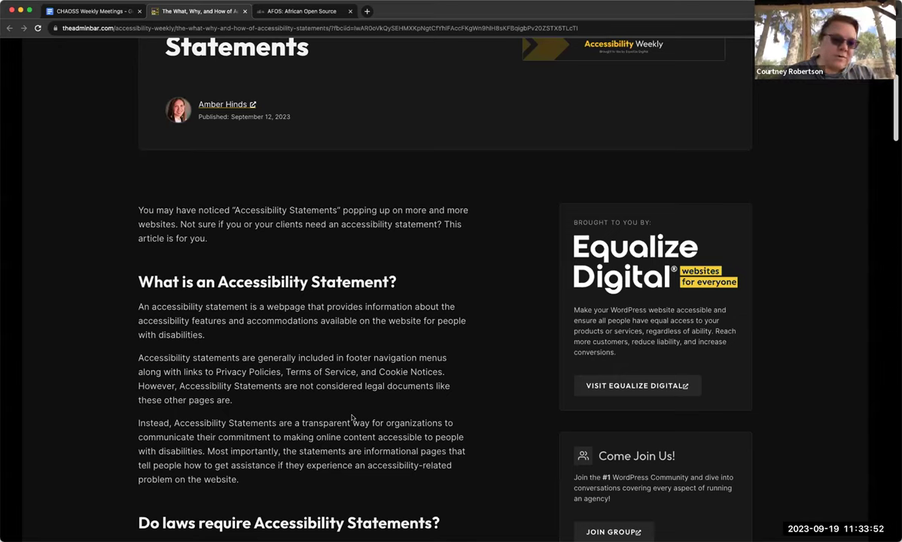
Switch to the meeting notes and add the sub-bullet "Equalize Digital plugin for WP - check this out" under the CHAOSS website accessibility bullet.
click(84, 10)
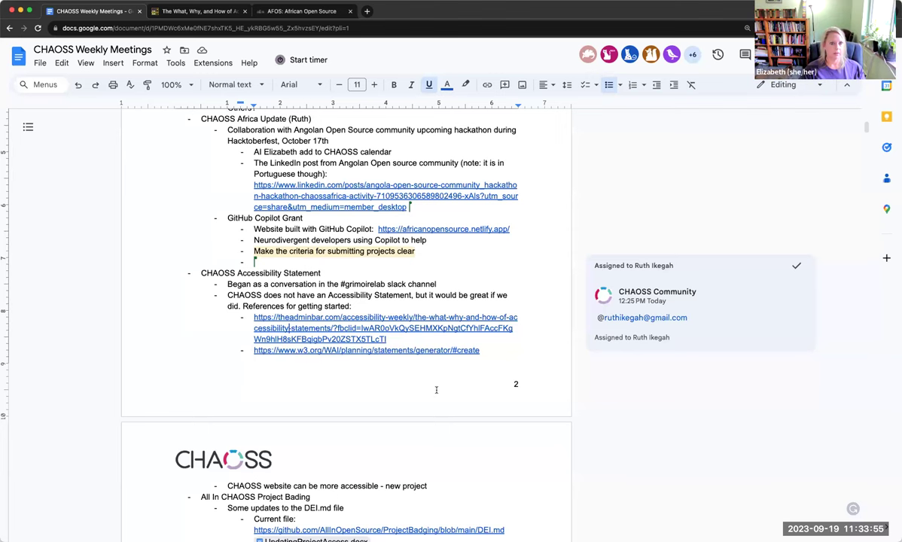
click(436, 486)
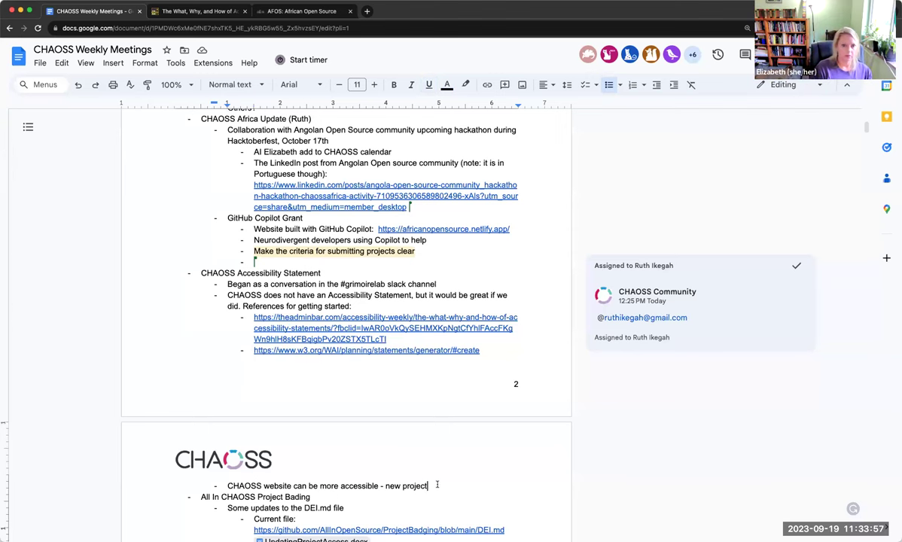
key(Return)
key(Tab)
text(Equa)
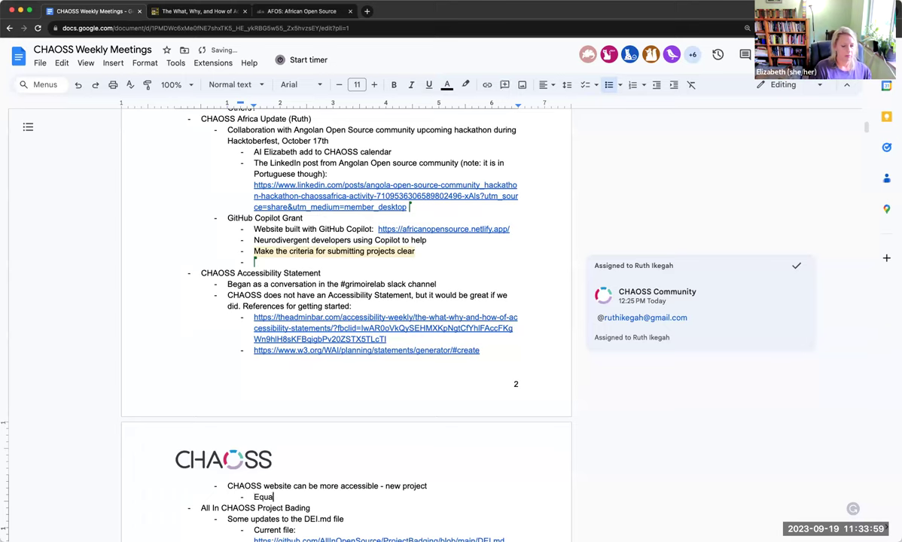
text(lize Digital pu)
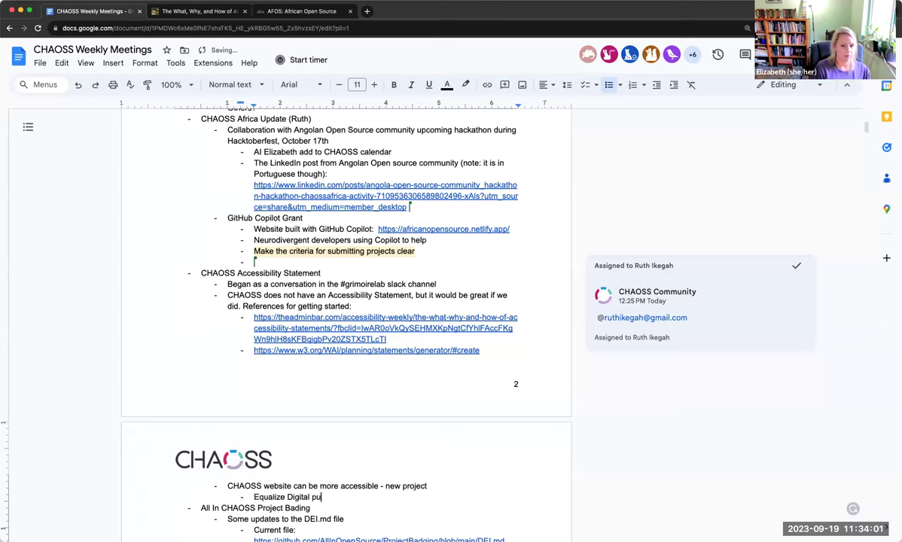
key(BackSpace)
text(lugn)
key(BackSpace)
text(in for W)
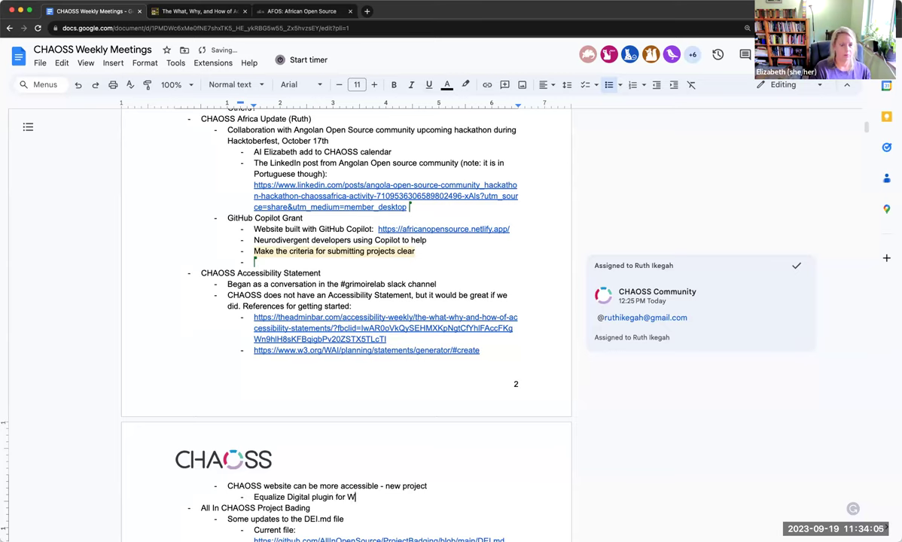
text(P - check this out)
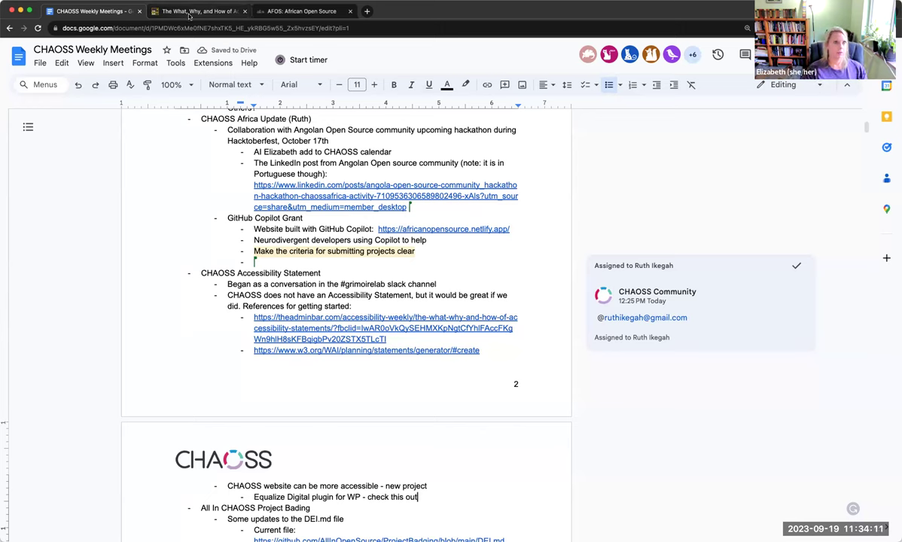
Return to the accessibility statements article and highlight the phrase about telling people how to get assistance with an accessibility-related problem.
click(190, 13)
scroll(321, 368, down, 1)
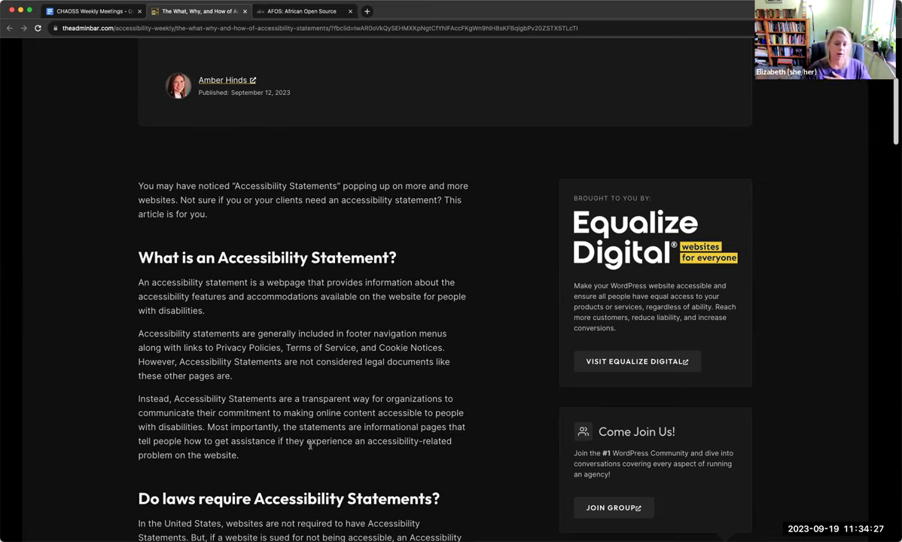
scroll(293, 446, down, 2)
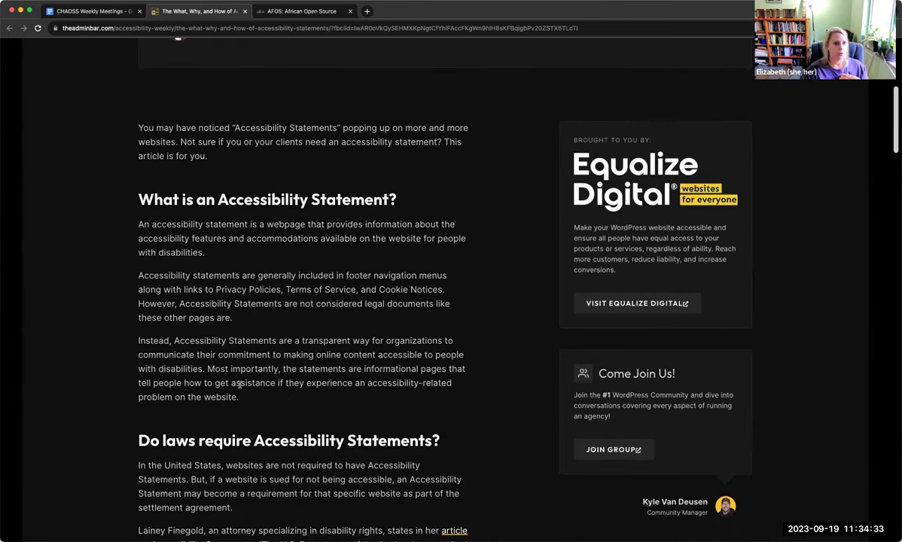
drag(139, 384, 280, 402)
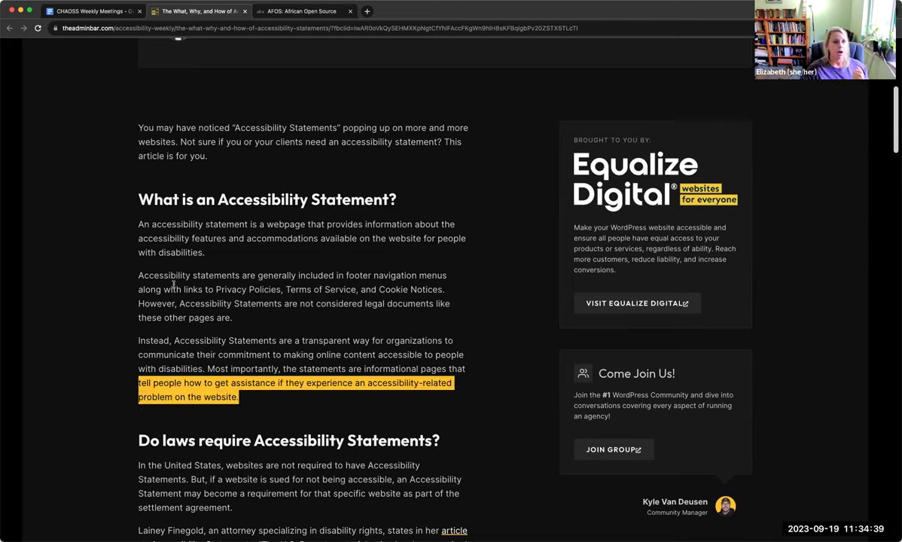
Open the w3.org accessibility statement generator from the meeting notes and look over its introduction and Basic information section.
click(85, 12)
click(334, 350)
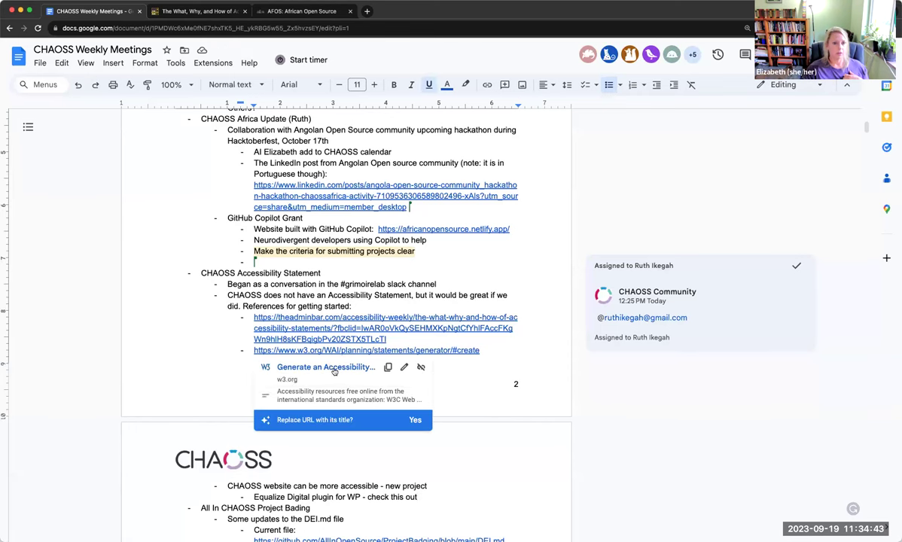
click(332, 367)
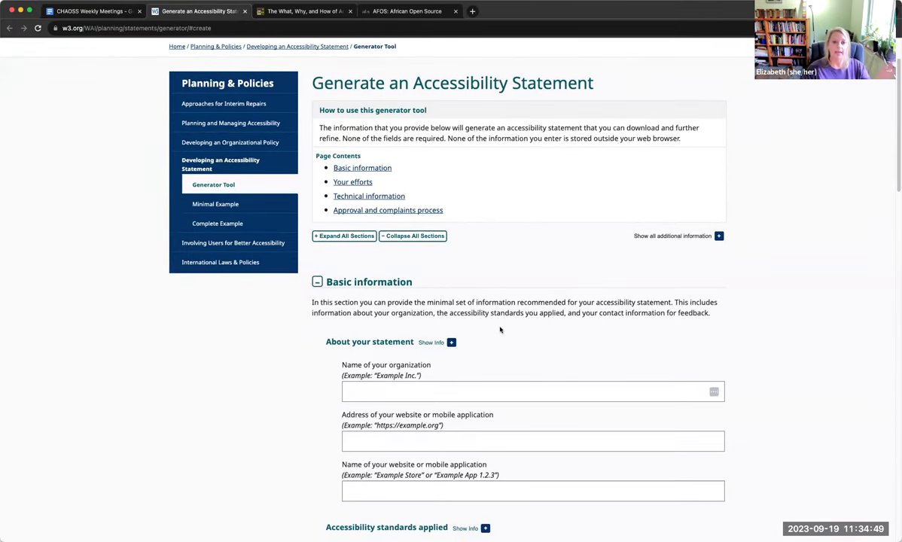
scroll(500, 329, up, 2)
Return to the meeting notes and add the bullet "Let's do the audit and align with a version of WCAG before we start" below the w3.org link.
click(86, 11)
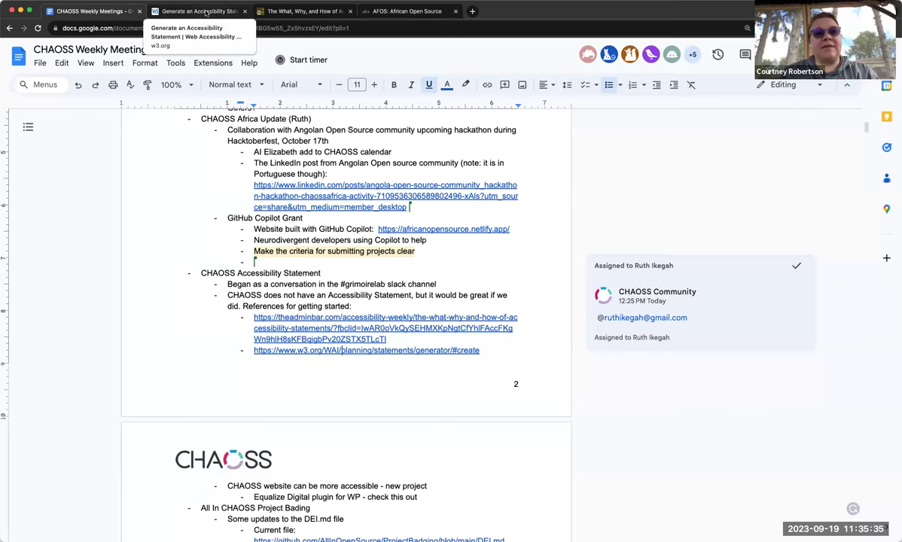
click(227, 295)
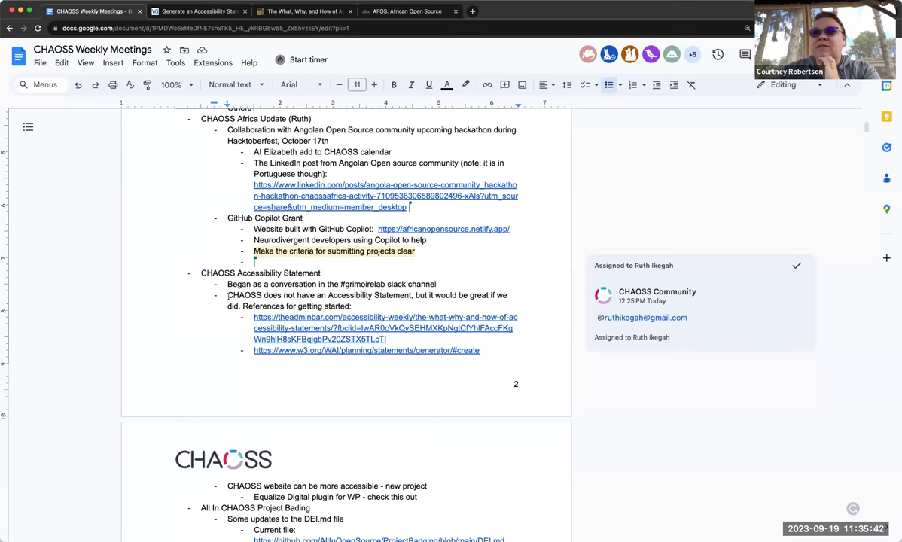
click(482, 350)
key(Return)
text(Let's do the audit and align with a version of WCAG before we stat)
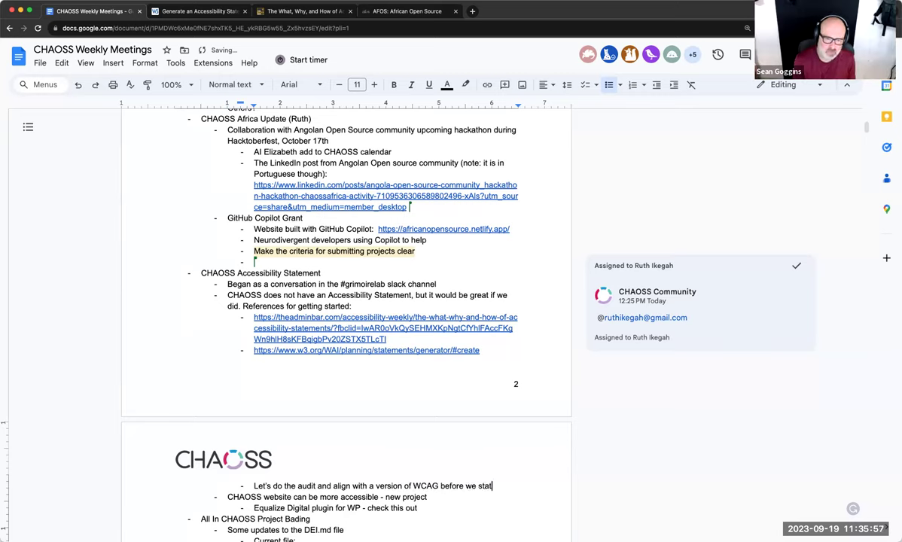
key(BackSpace)
text(rt)
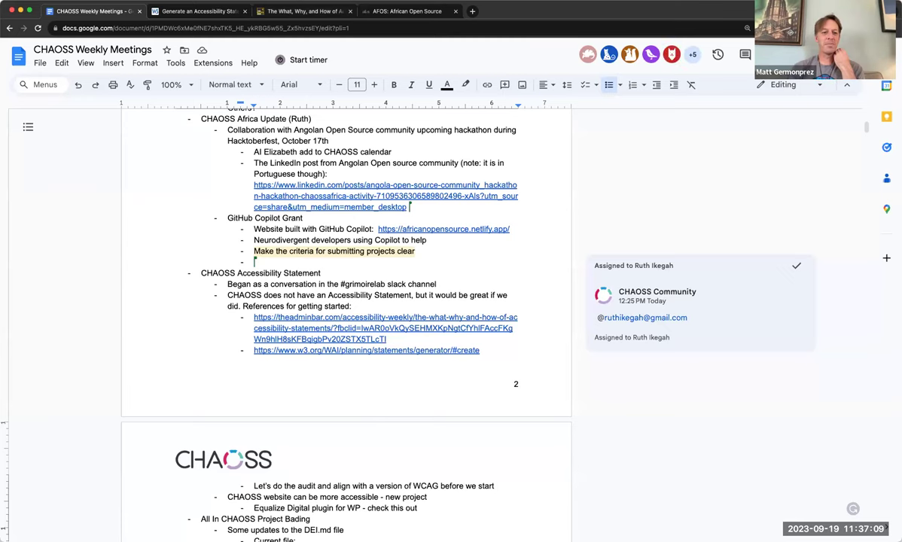
Correct the spelling of the agenda heading below the accessibility items to "All In CHAOSS Project Badging".
scroll(299, 456, down, 2)
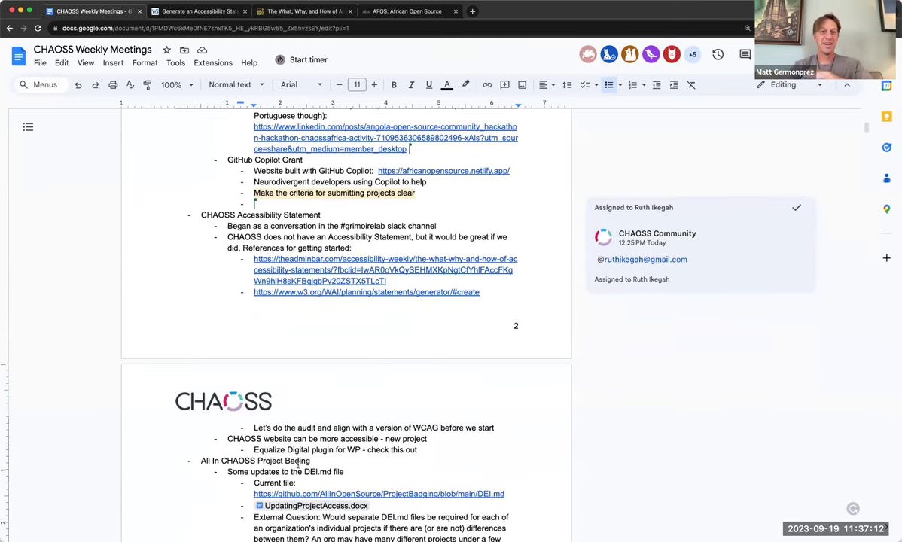
click(298, 460)
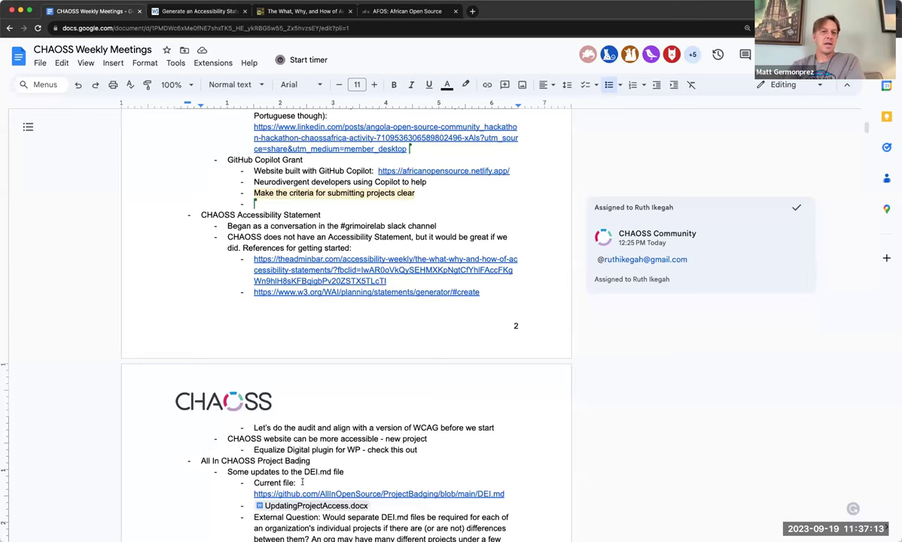
text(g)
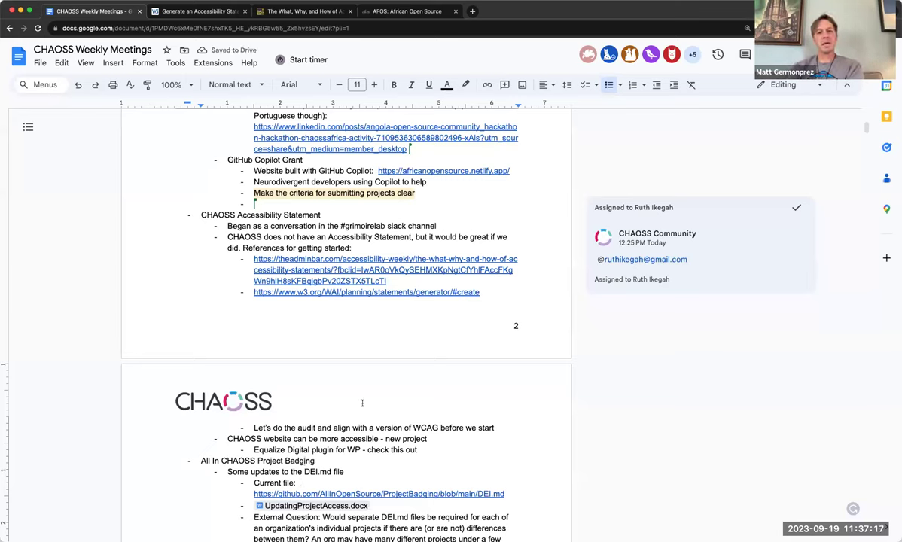
Below the WCAG audit bullet, add the bullet "We would like to expand the scope of ours to include meetings and other efforts".
scroll(362, 404, up, 1)
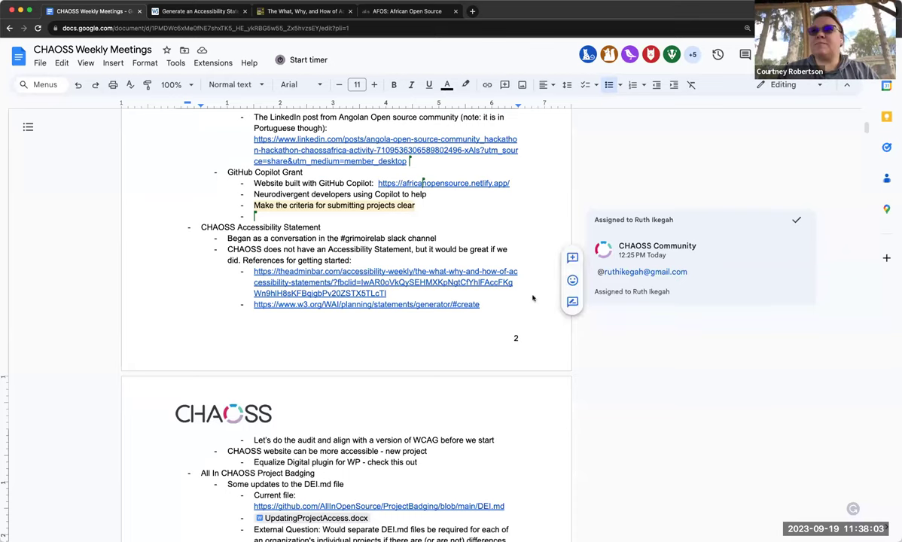
click(511, 444)
key(Return)
text(We would like to e)
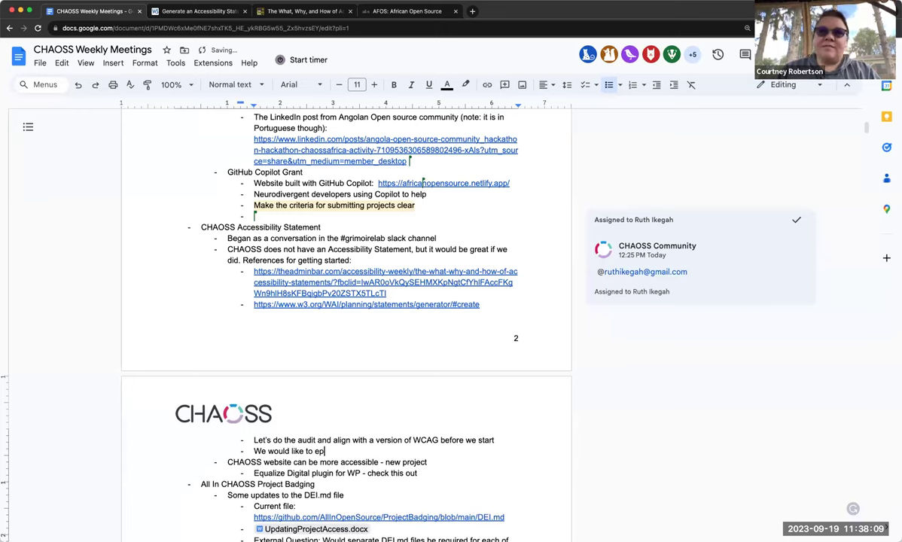
text(xpand the scope of ours to include)
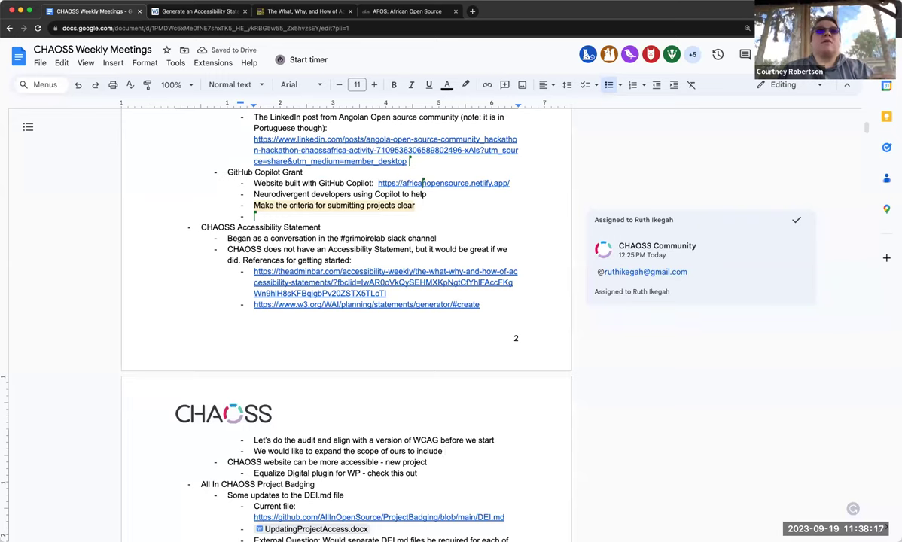
text(meetings and )
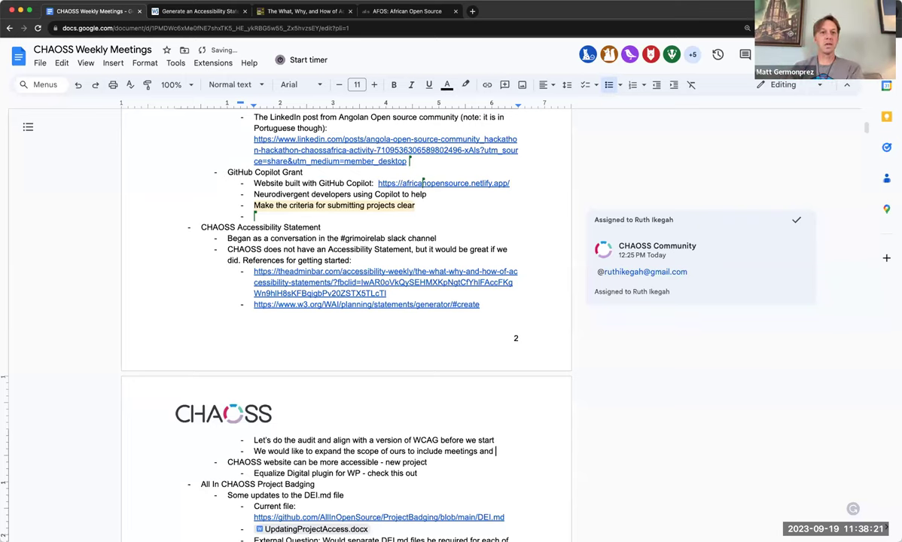
text(other )
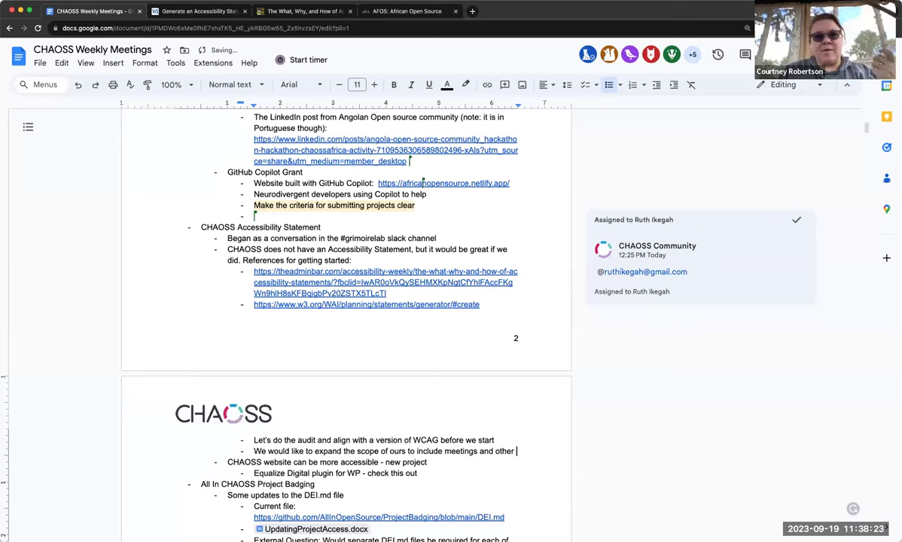
text(efforts)
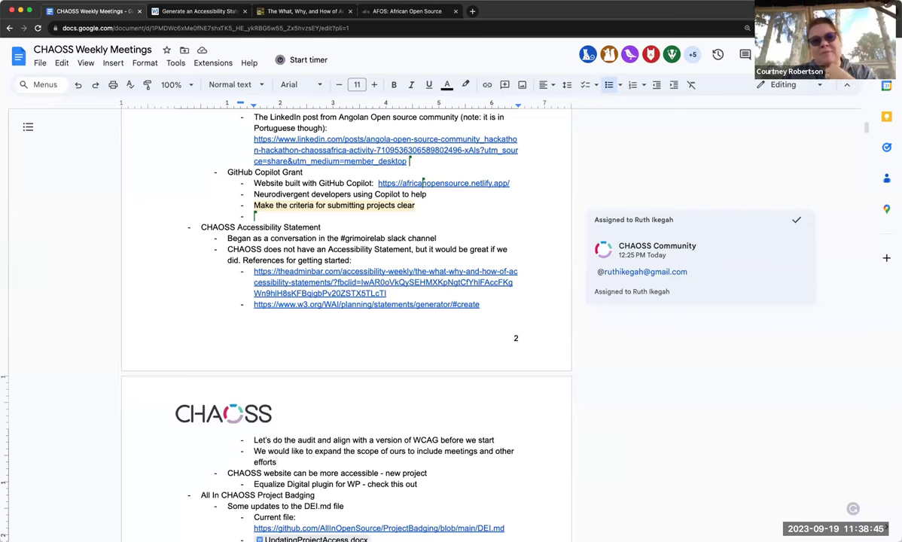
Extend the scope bullet with a second sentence: "We would also need to clarify accessibility in GrimoireLab and Augur".
text(. We wou)
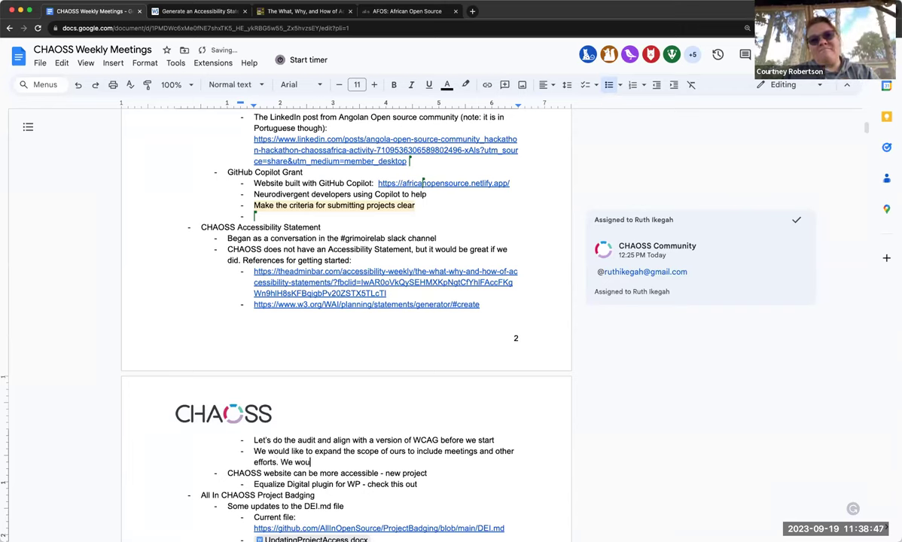
text(ld also need to)
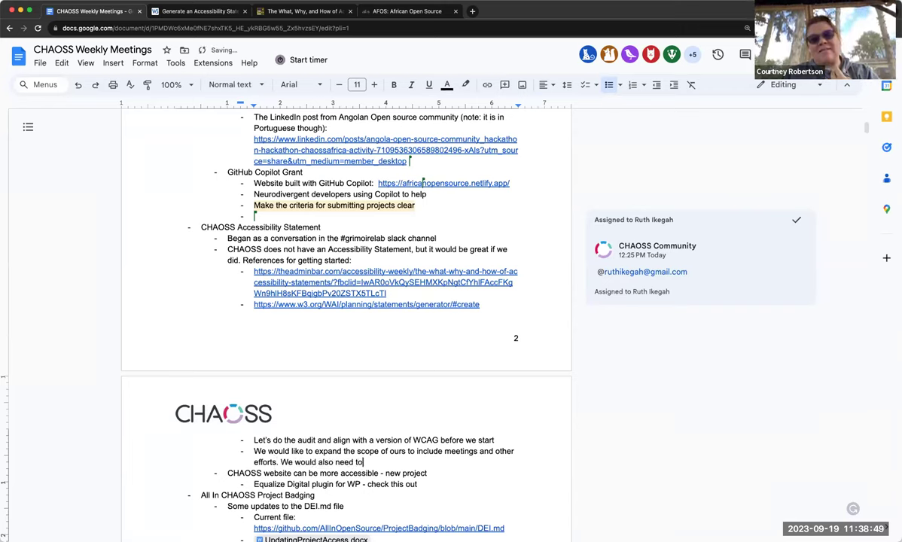
text( clarify acce)
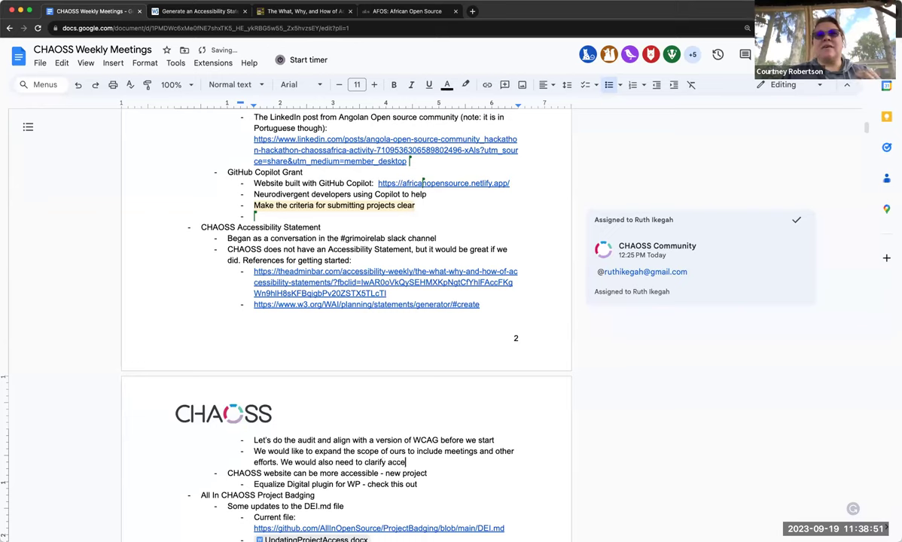
text(ssibility in)
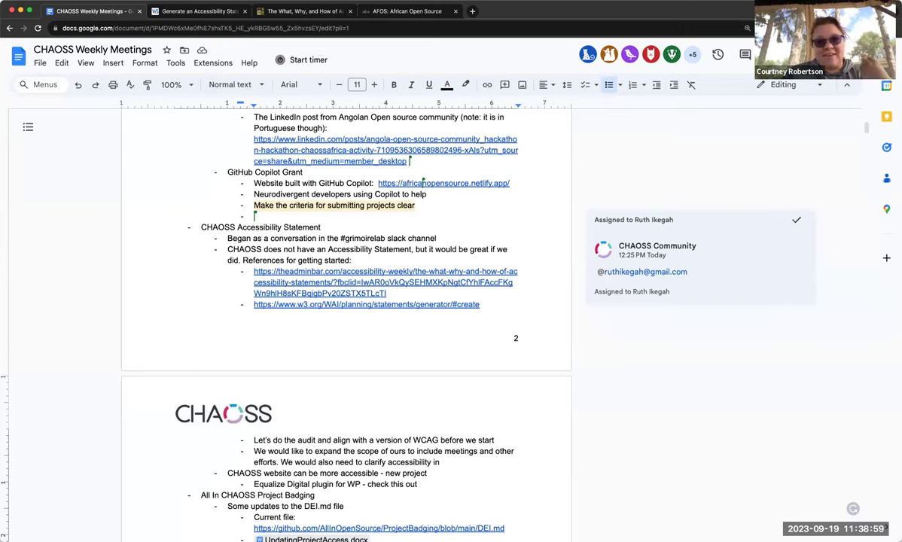
text(Grim)
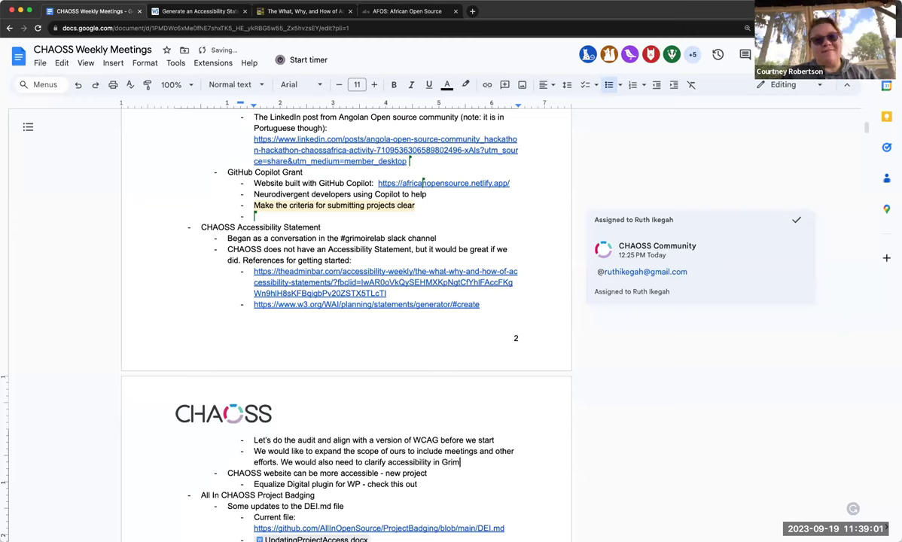
text(oireLab and Augur)
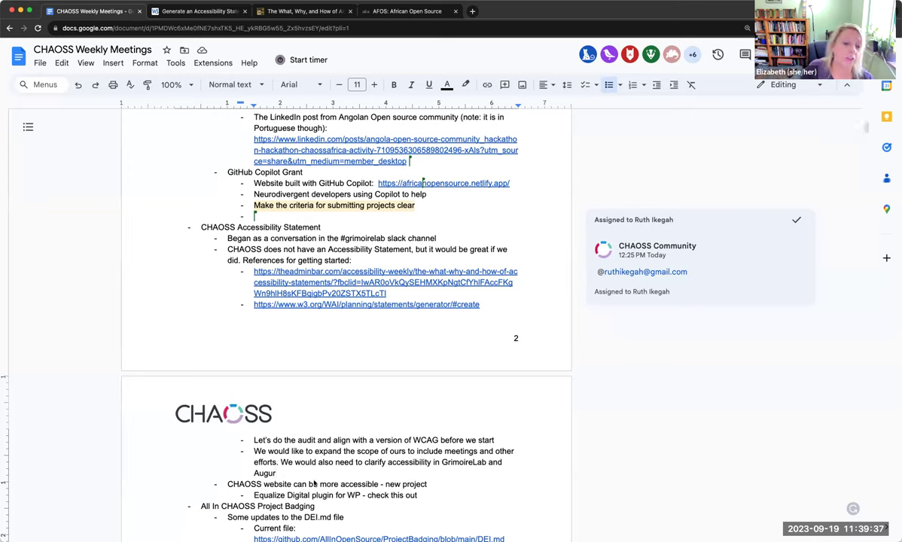
Below the Equalize Digital plugin bullet, add a bullet naming the participant who is "also doing an internal audit of the CHAOSS website (<3)".
click(423, 495)
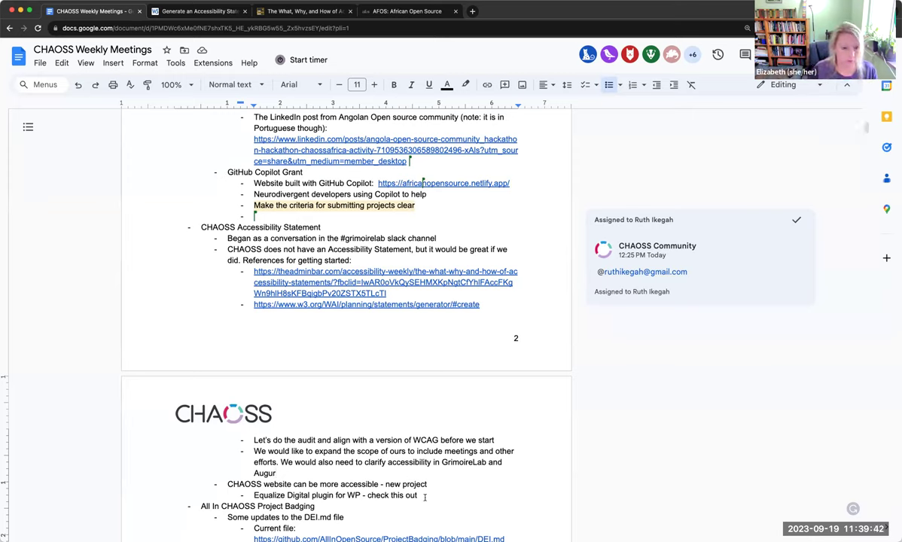
key(Return)
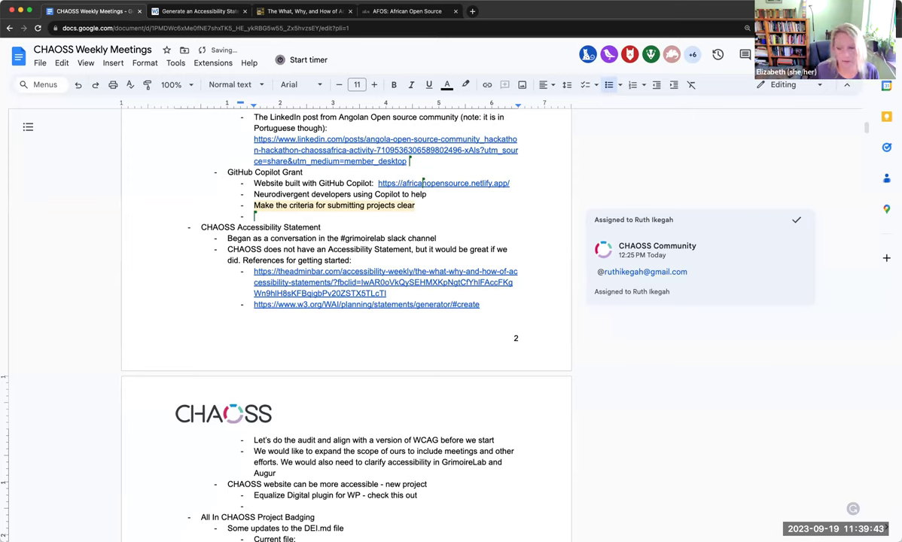
text(Victoria also doing an internal audit of )
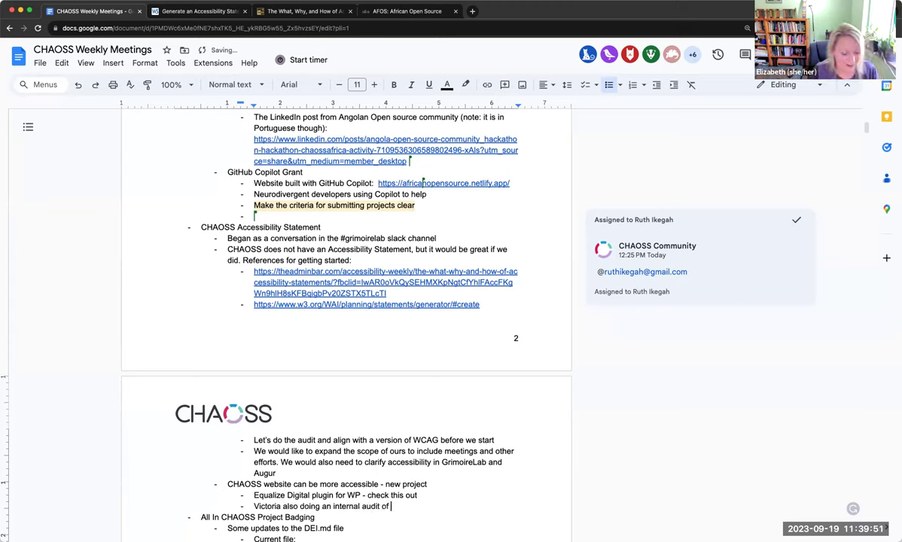
text(the CHAOSS website (<3))
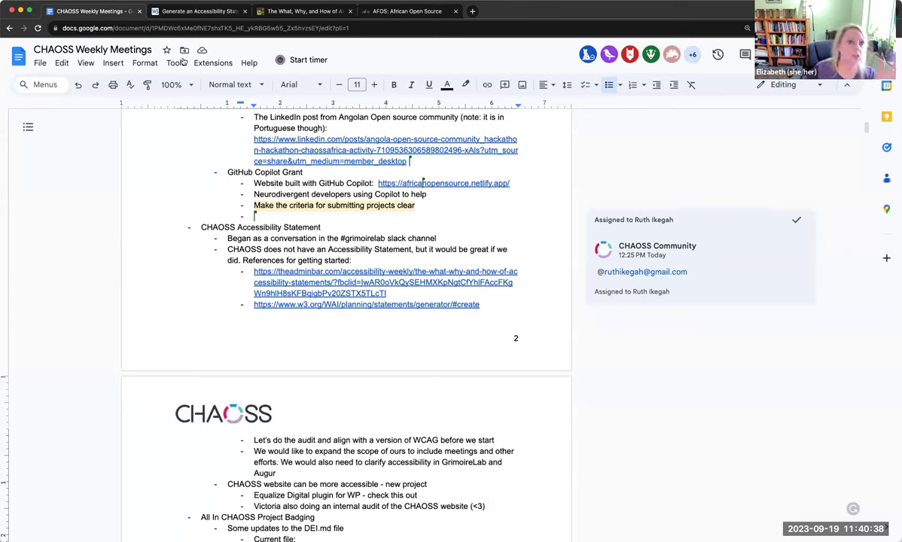
Look at the W3C accessibility statement generator page and return to the website accessibility bullets in the meeting notes.
click(195, 11)
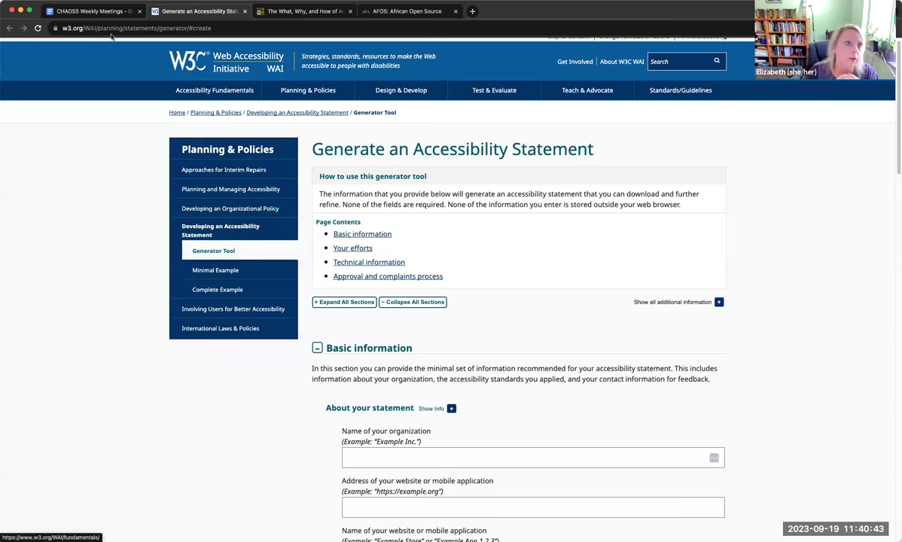
click(83, 11)
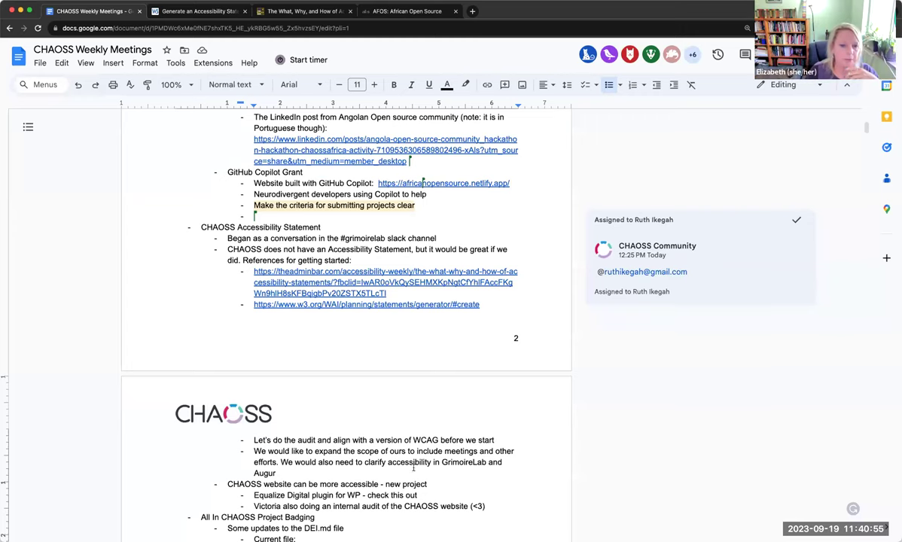
scroll(466, 473, down, 1)
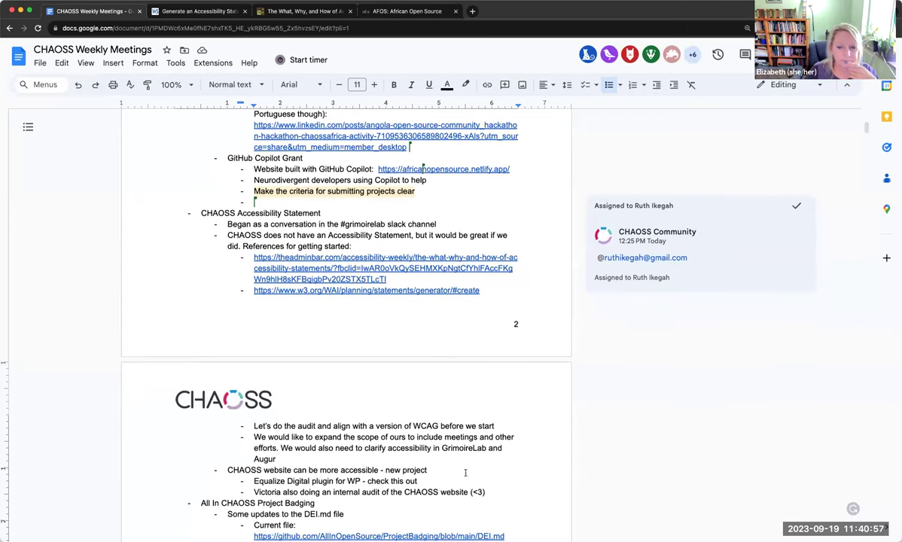
scroll(466, 473, down, 3)
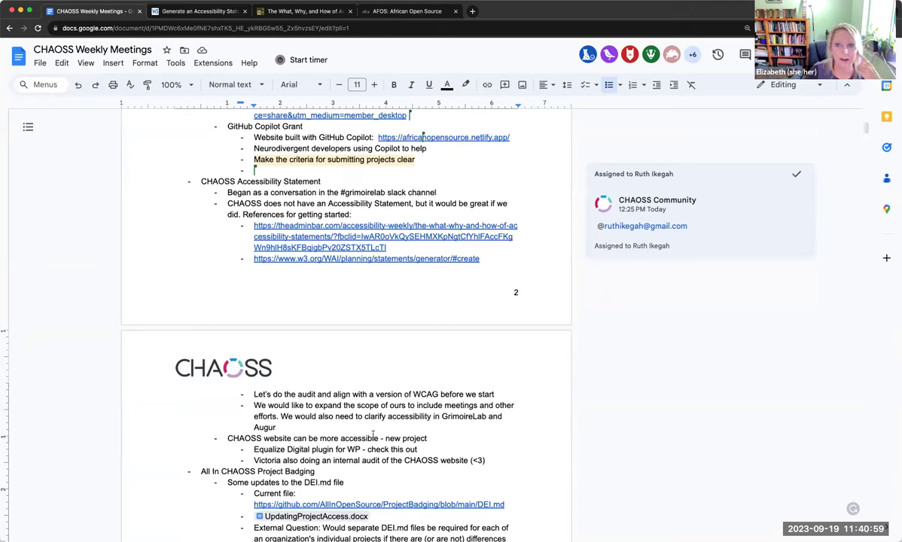
Below the internal audit bullet, add an outdented action item assigning the facilitator to "create issue in Community Repo".
click(488, 460)
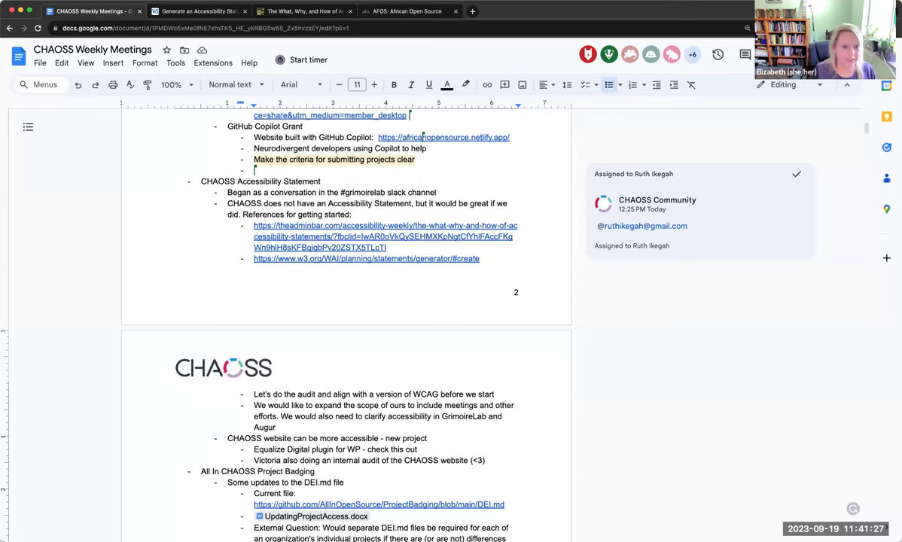
key(Return)
key(shift+Tab)
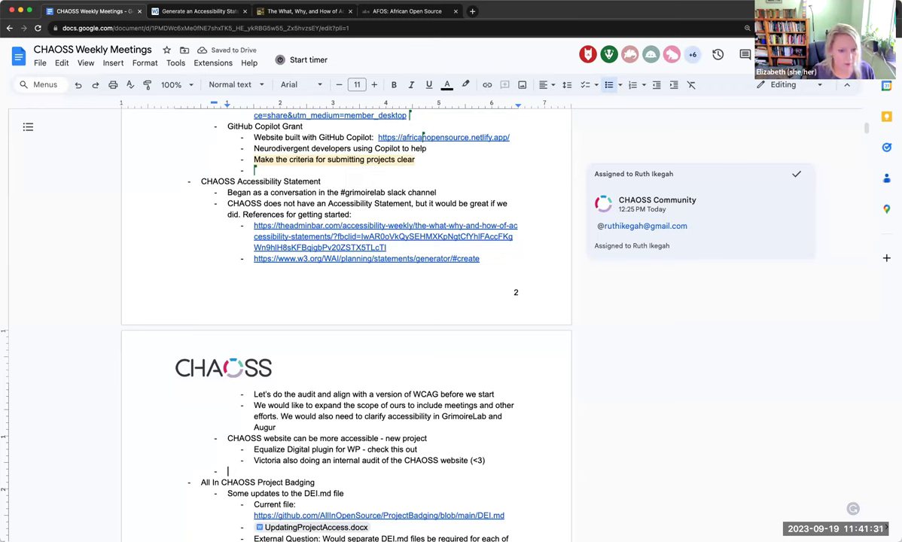
text(AI Elizabeth - create issue)
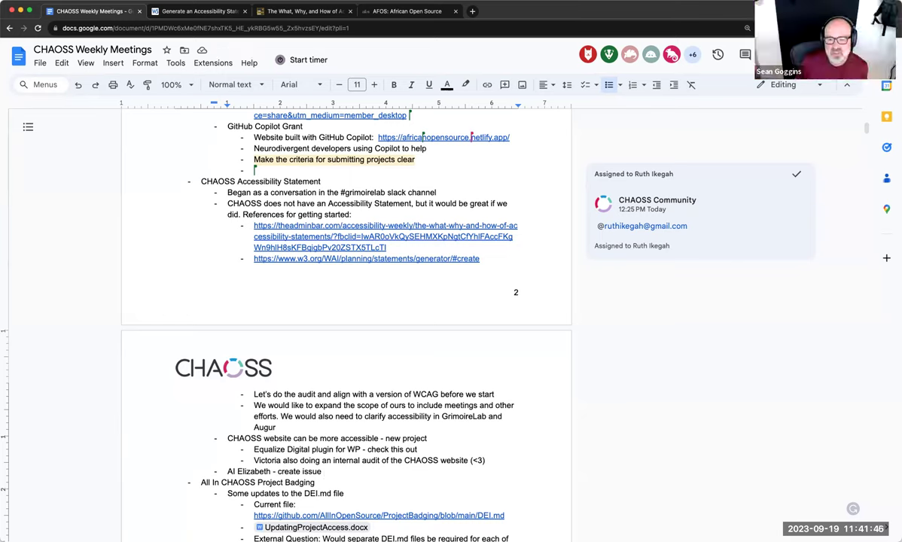
text(in Community re)
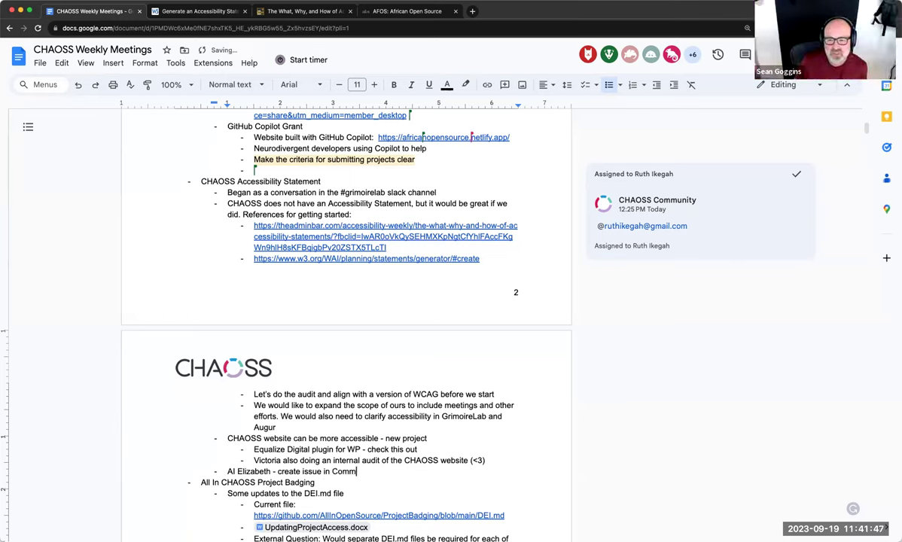
key(BackSpace)
key(BackSpace)
text(REp)
key(BackSpace)
key(BackSpace)
text(epo)
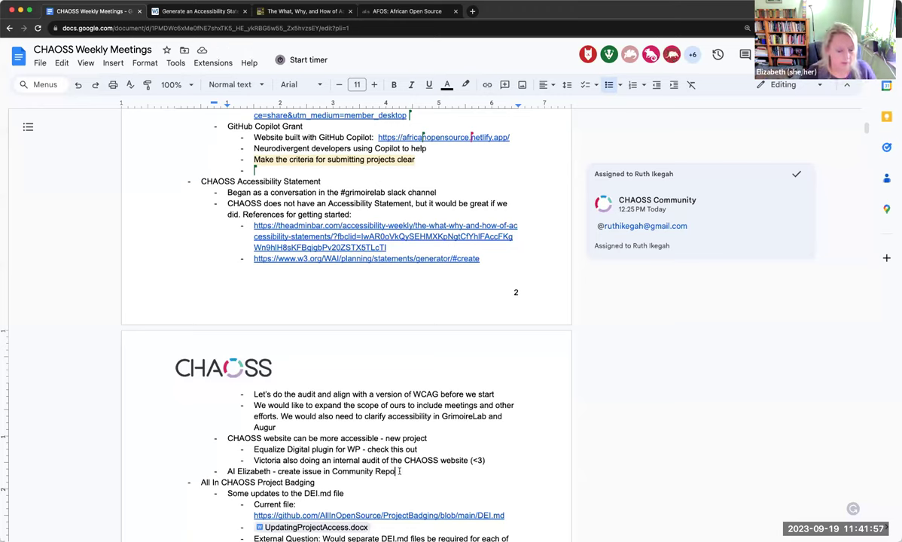
Extend the Community Repo action item with "to track our conversation and progress and have async conversations".
text(to track our conv)
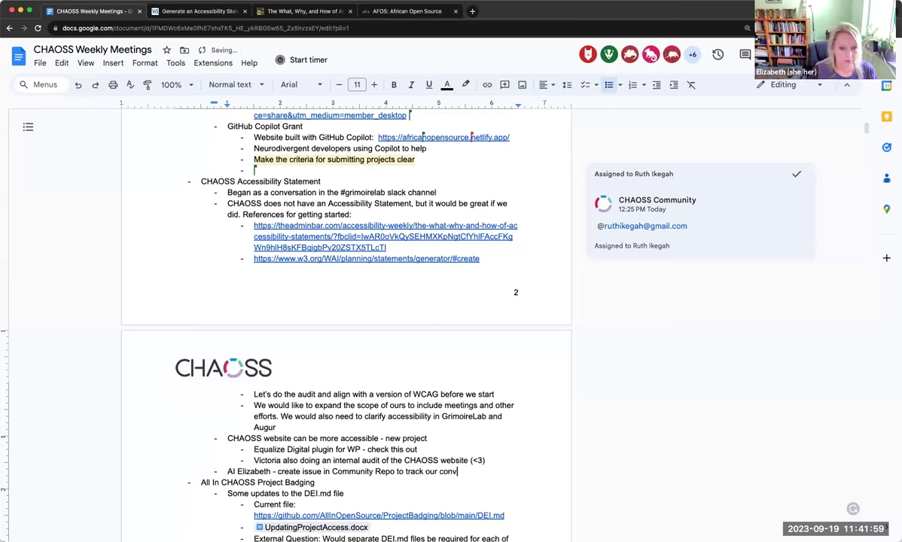
text(ersation and prog)
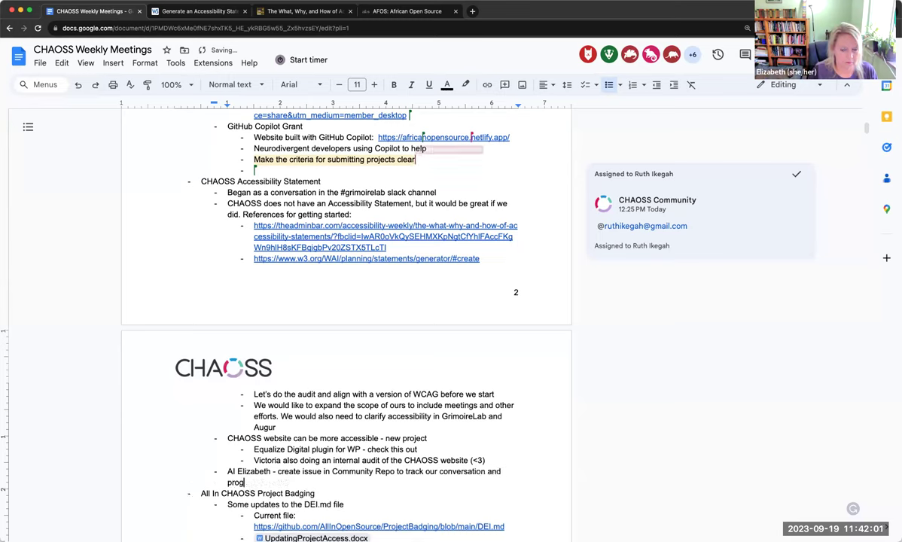
text(ress and have as)
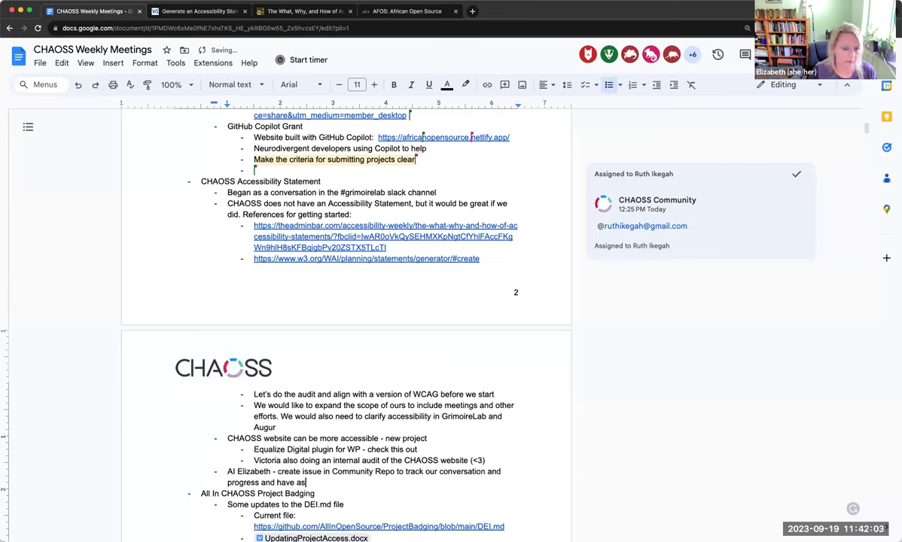
text(ync convesat)
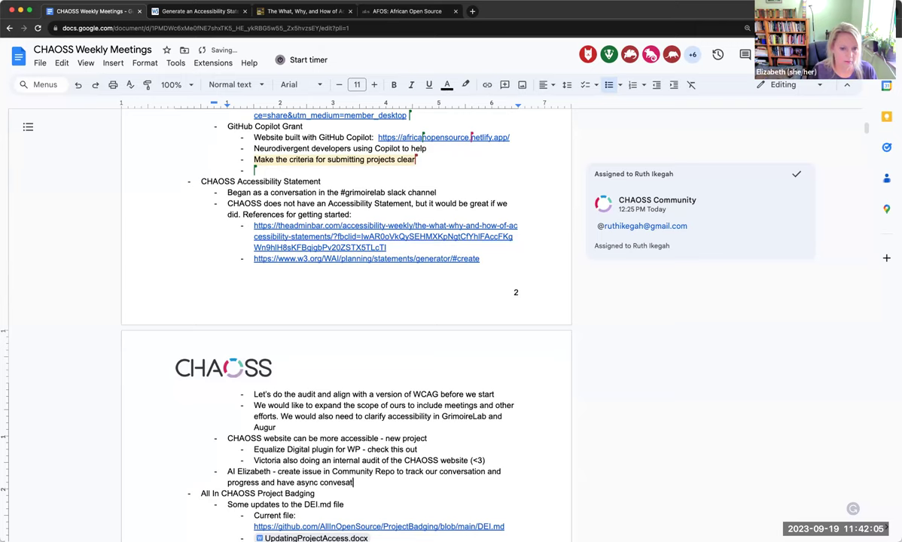
key(BackSpace)
key(BackSpace)
key(BackSpace)
text(rsations)
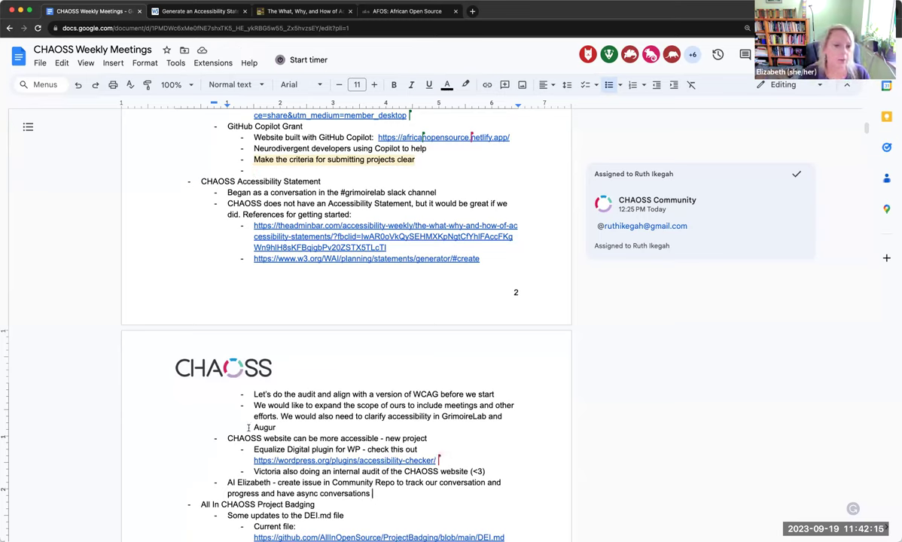
Highlight the CHAOSS Accessibility Statement heading, followed by the All In CHAOSS Project Badging heading as the current agenda item.
drag(187, 181, 320, 181)
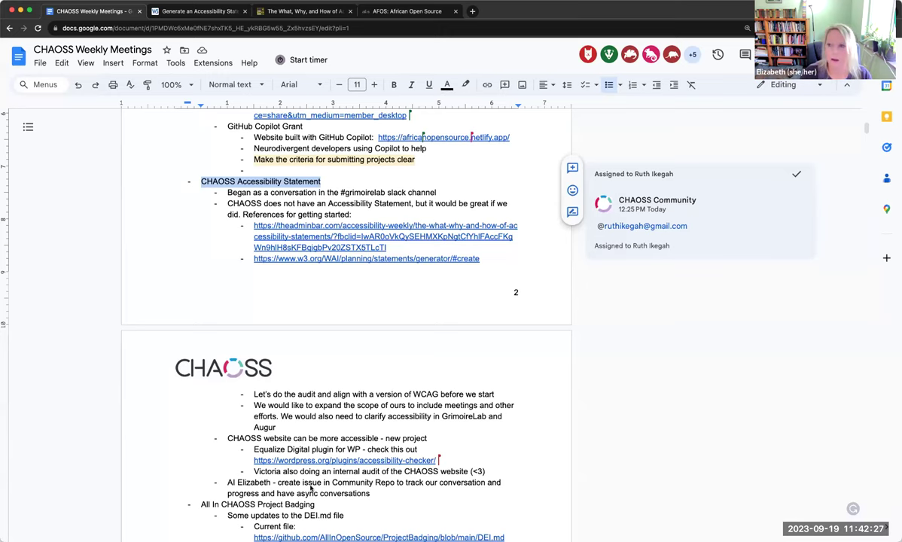
scroll(310, 488, down, 2)
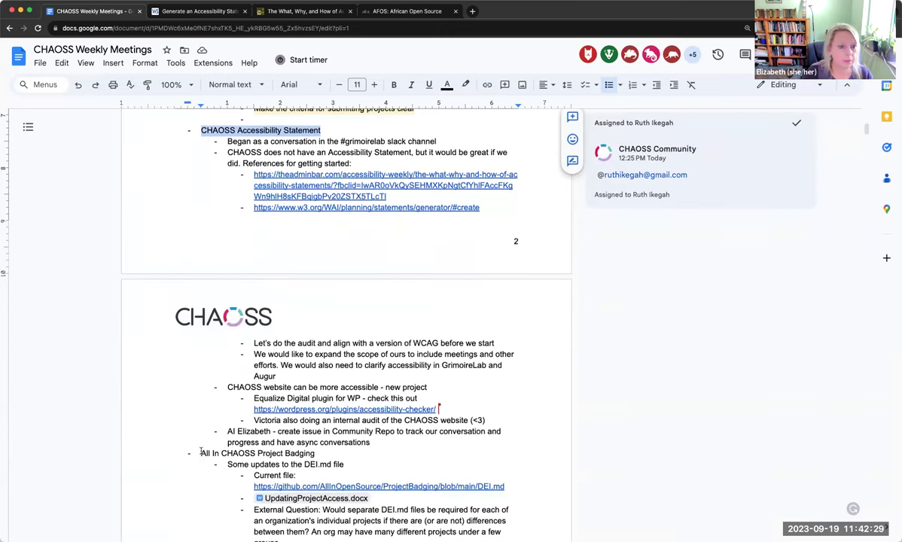
drag(201, 453, 339, 454)
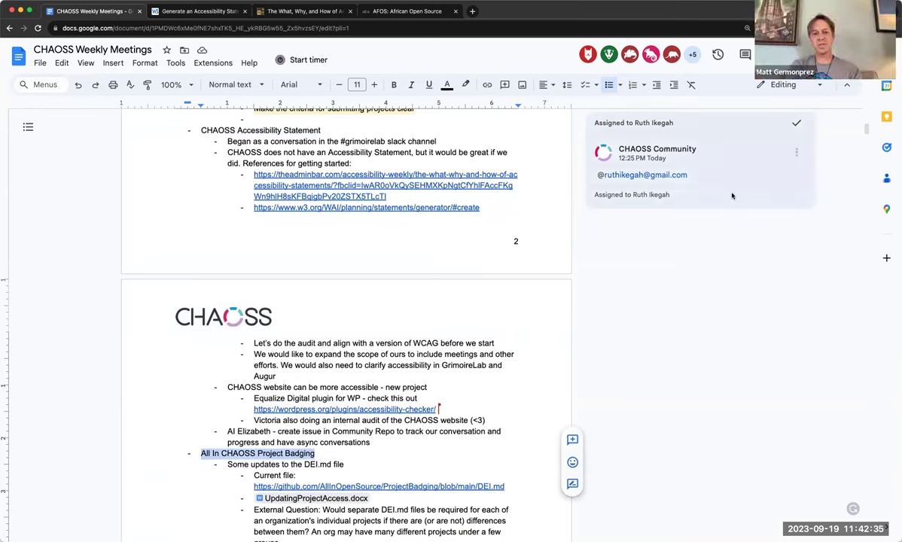
Open the current DEI.md file linked under All In CHAOSS Project Badging and review its Project Access section.
scroll(386, 463, down, 1)
scroll(385, 462, down, 3)
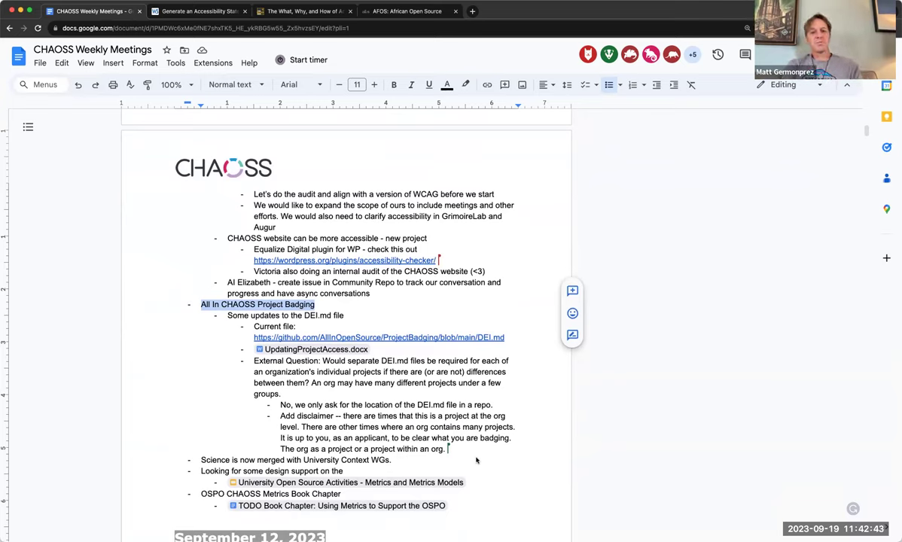
right_click(424, 339)
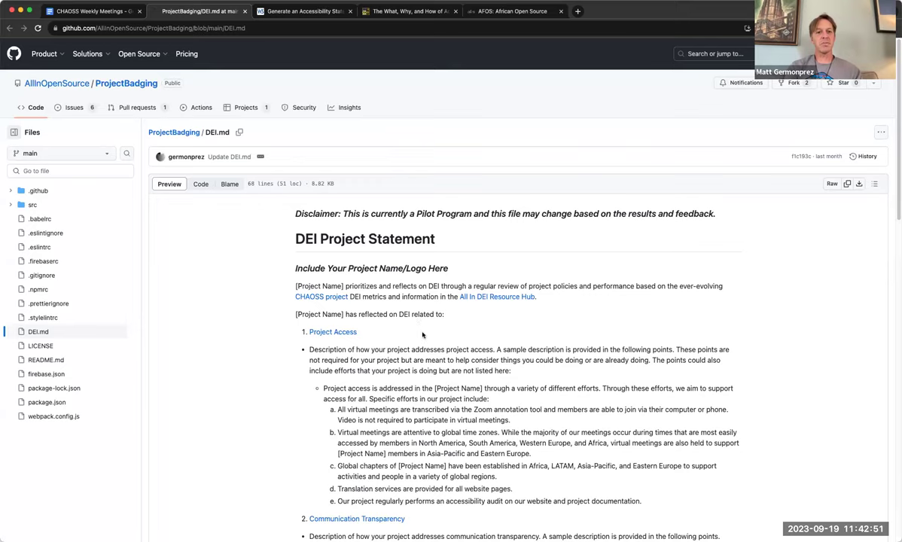
scroll(422, 335, down, 3)
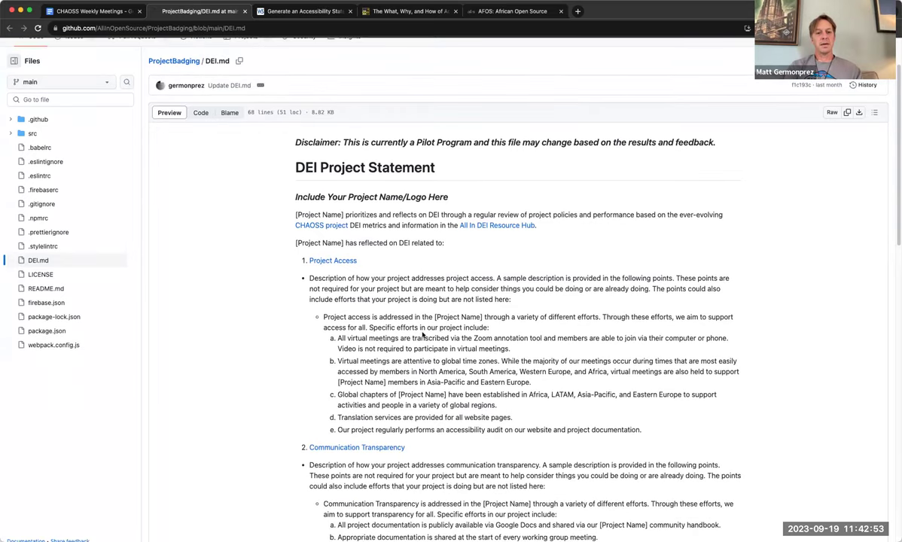
scroll(420, 332, down, 1)
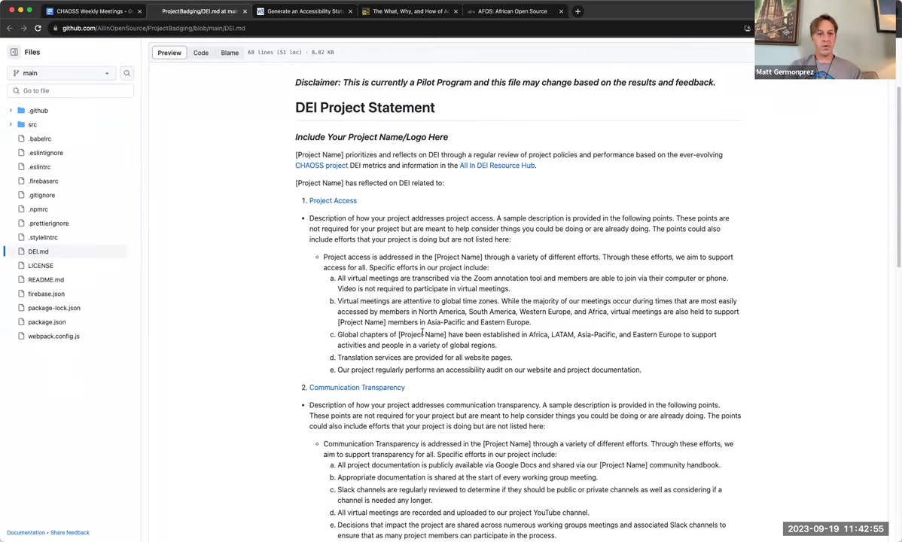
scroll(422, 333, down, 2)
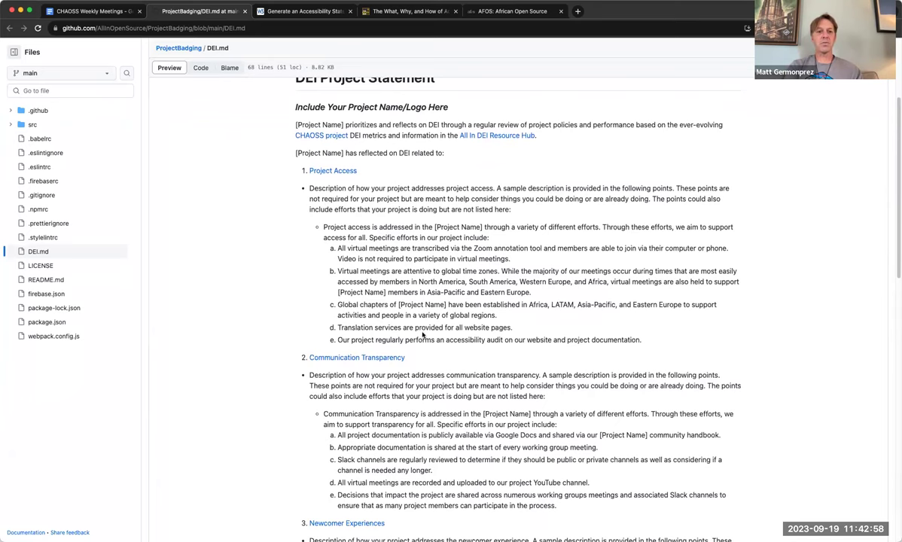
scroll(422, 335, up, 2)
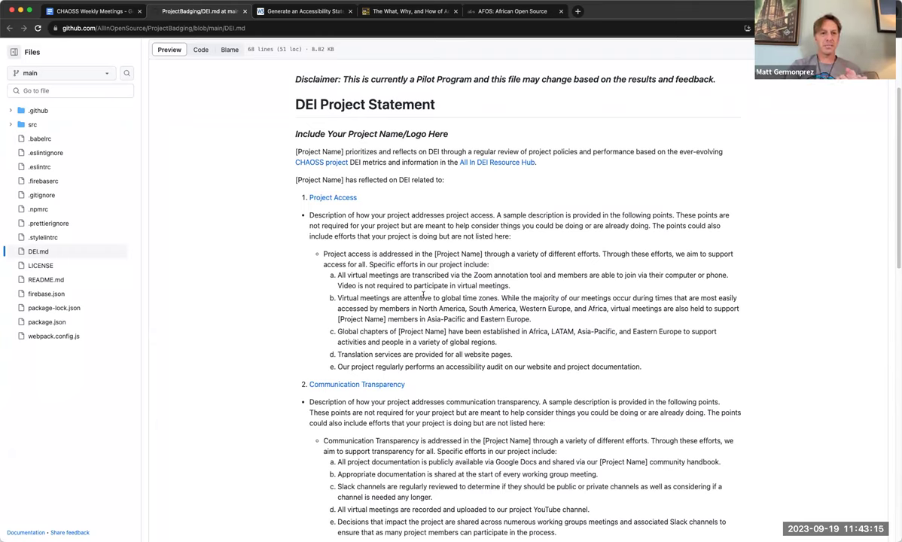
Return to the meeting notes, open the linked UpdatingProjectAccess.docx, and review its list of project access efforts.
click(76, 11)
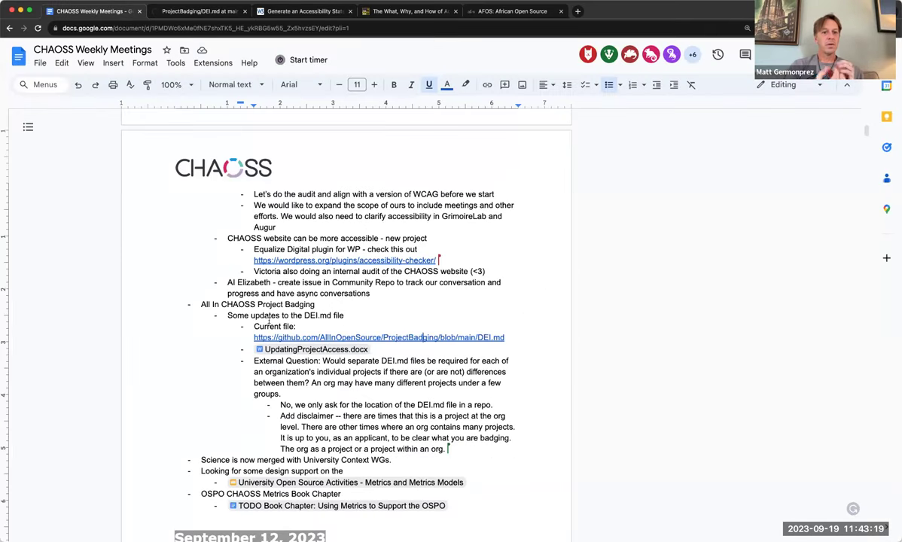
click(325, 350)
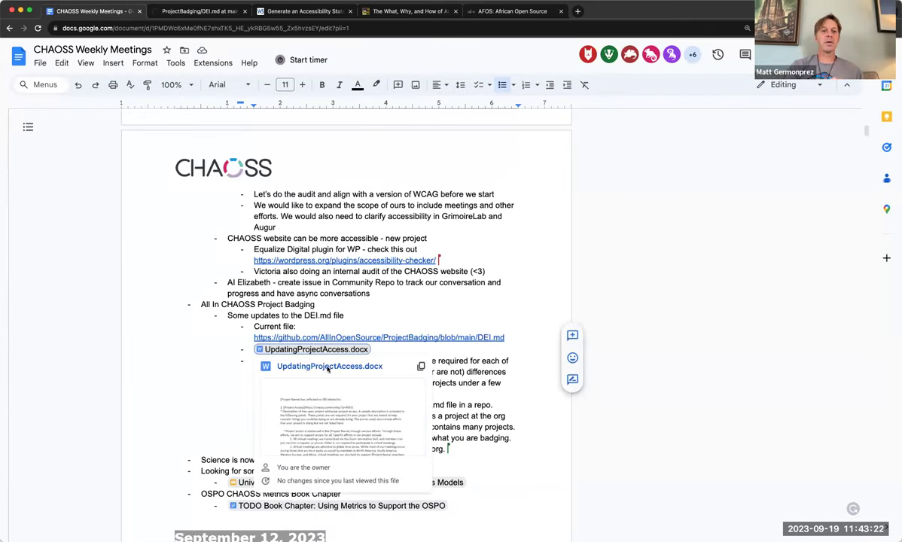
click(327, 367)
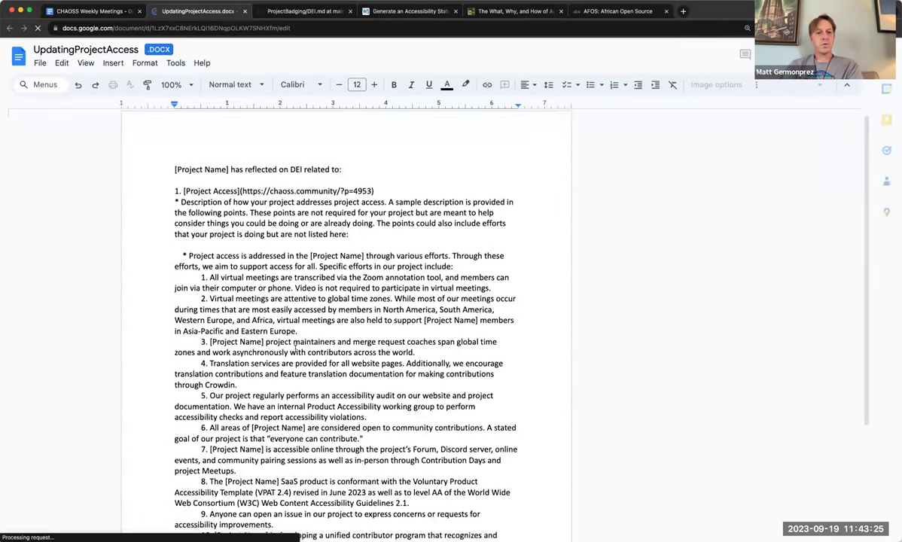
scroll(294, 346, down, 2)
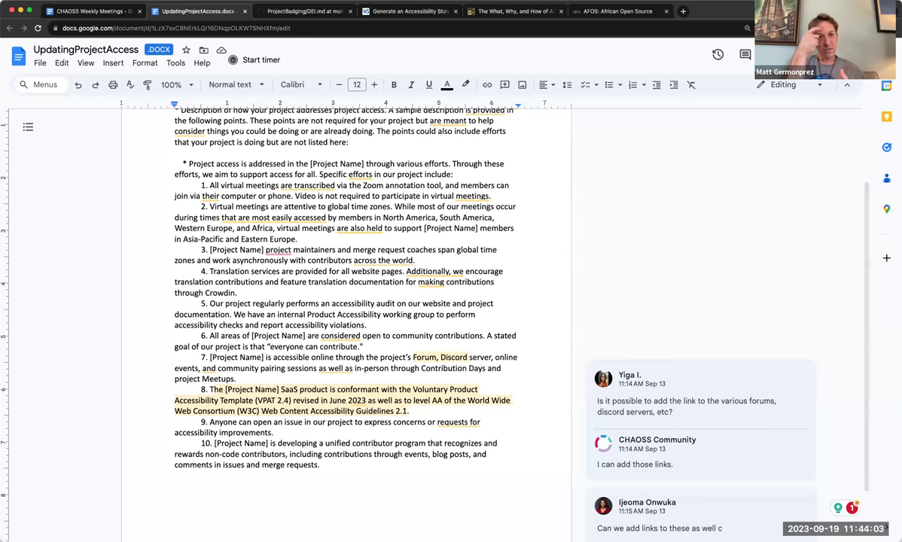
Return to the meeting notes and highlight the "Add disclaimer" bullet under the External Question about separate DEI.md files.
click(98, 13)
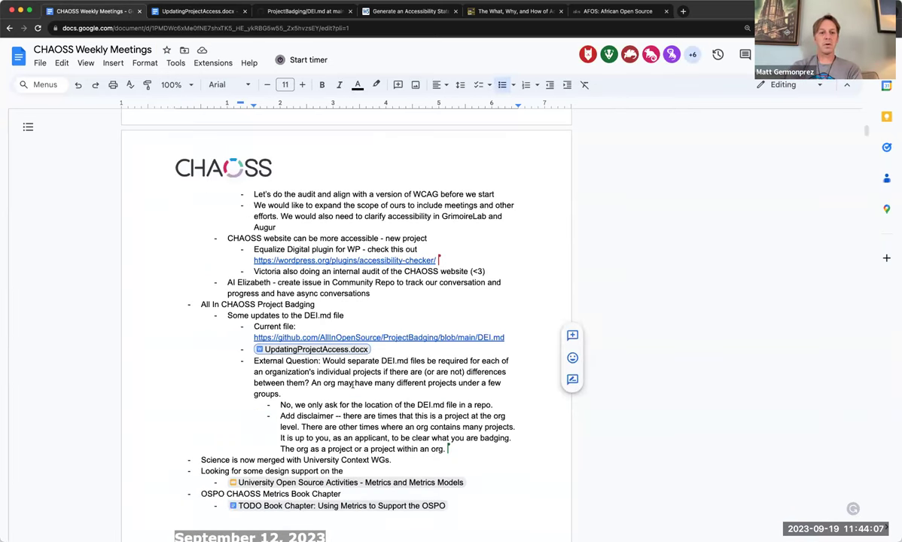
scroll(354, 385, down, 1)
scroll(353, 398, down, 1)
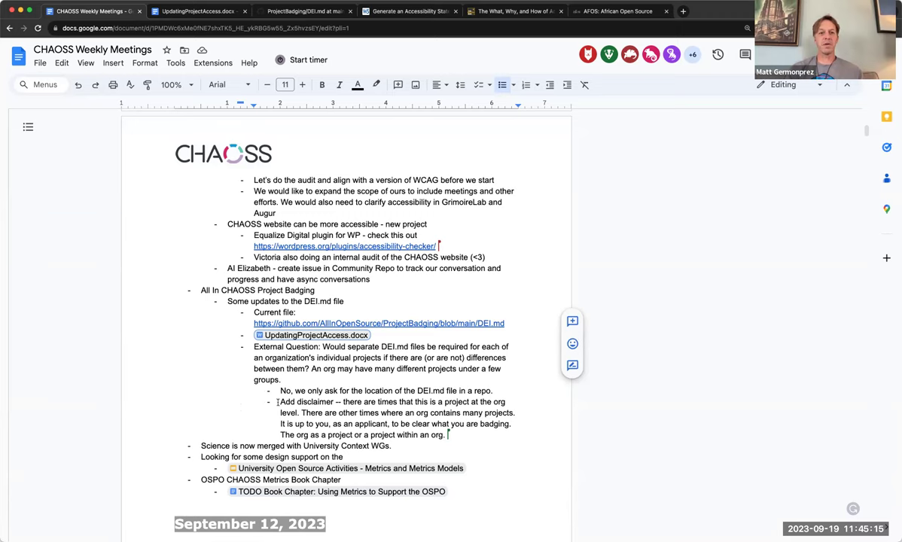
drag(290, 402, 454, 433)
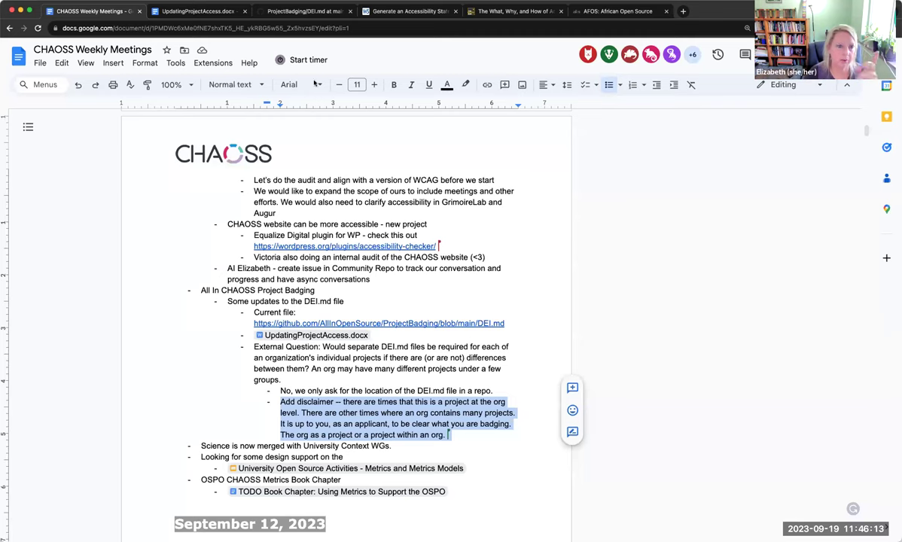
Review the sections of the DEI.md file from Project Access through the Additional Recommendations, glancing at UpdatingProjectAccess.docx first.
click(308, 13)
click(197, 11)
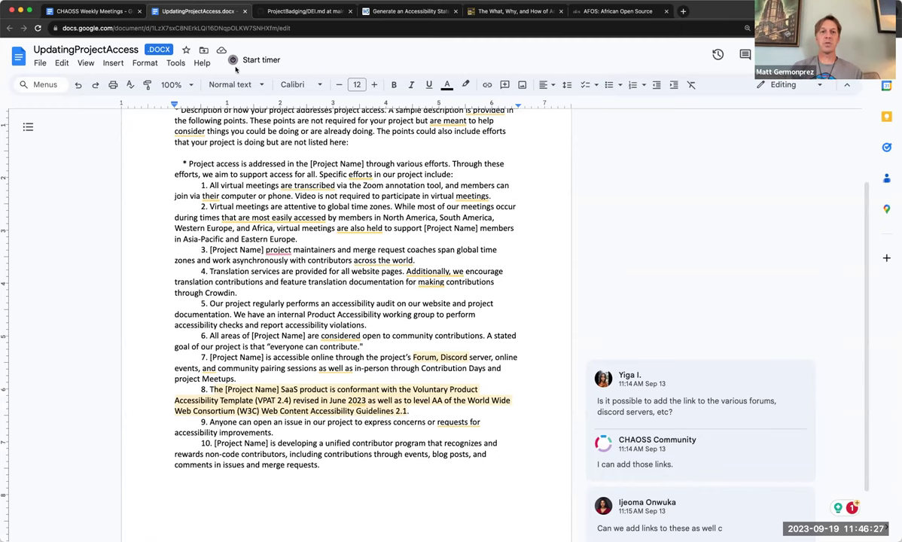
click(309, 11)
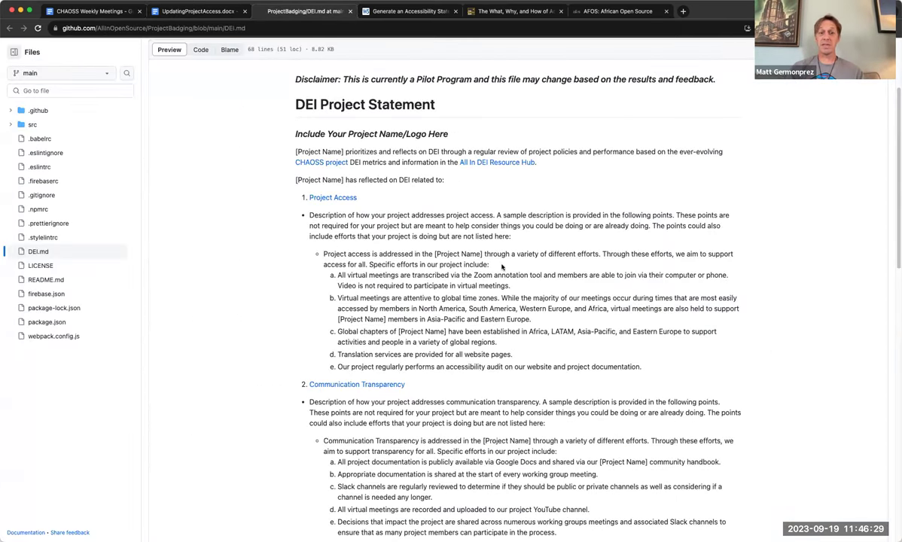
scroll(503, 264, down, 3)
scroll(503, 266, down, 10)
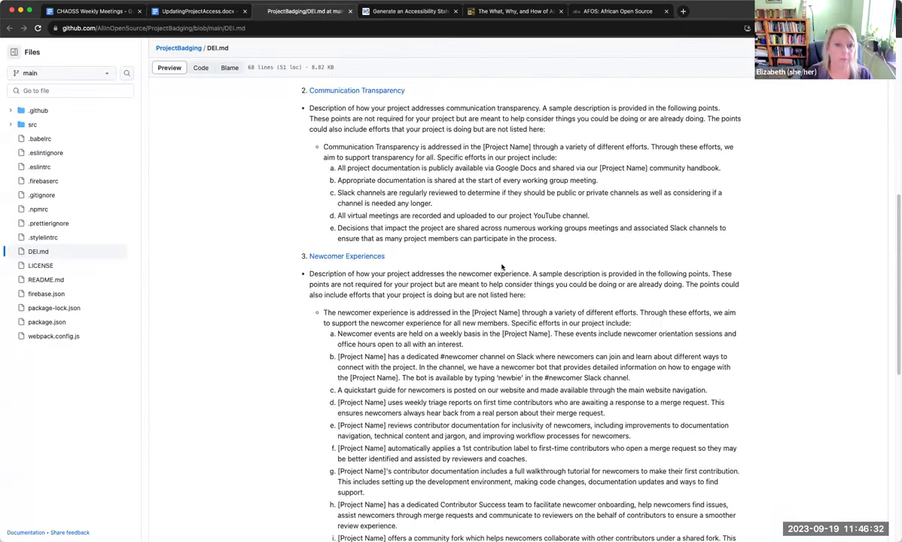
scroll(503, 267, down, 8)
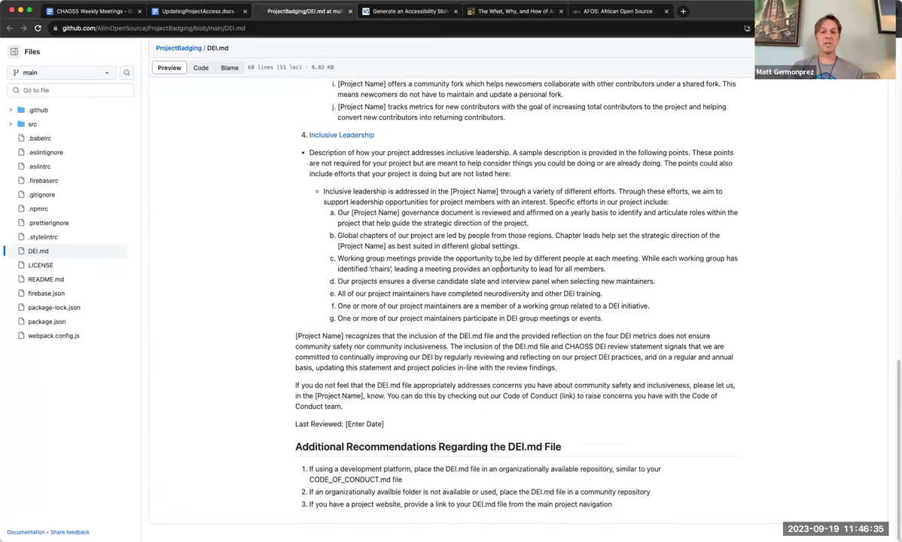
scroll(503, 265, up, 6)
scroll(502, 264, up, 1)
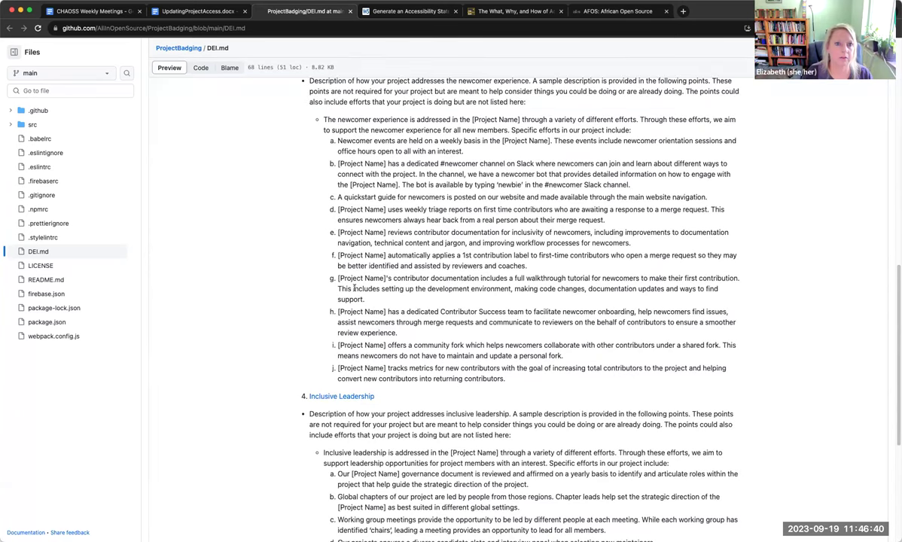
scroll(420, 257, up, 3)
scroll(421, 257, up, 10)
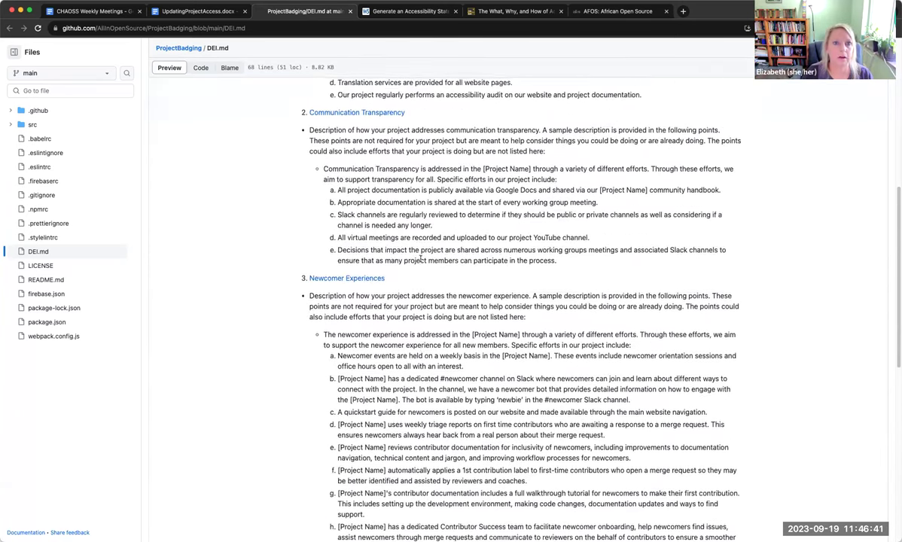
scroll(421, 261, up, 2)
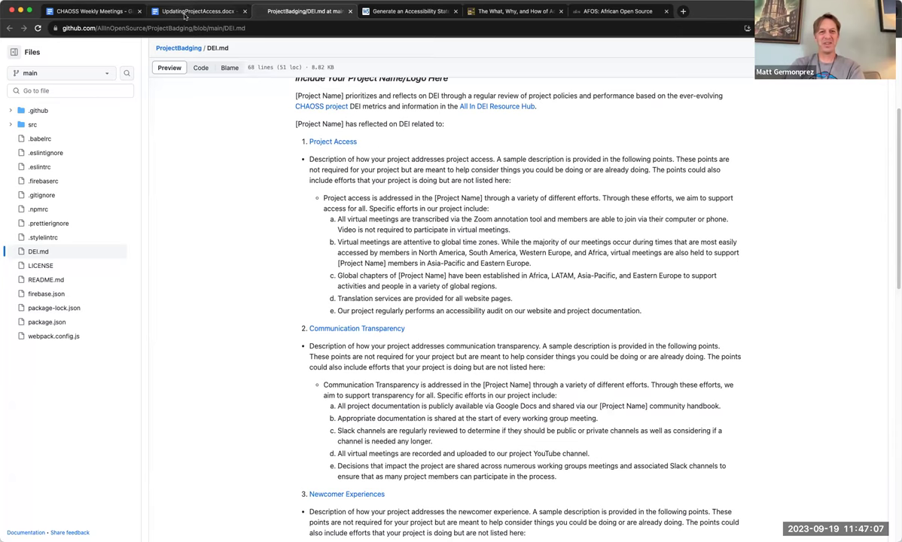
Return to the meeting notes and highlight the All In CHAOSS Project Badging heading, followed by the item about Science merging with University Context WGs.
click(100, 12)
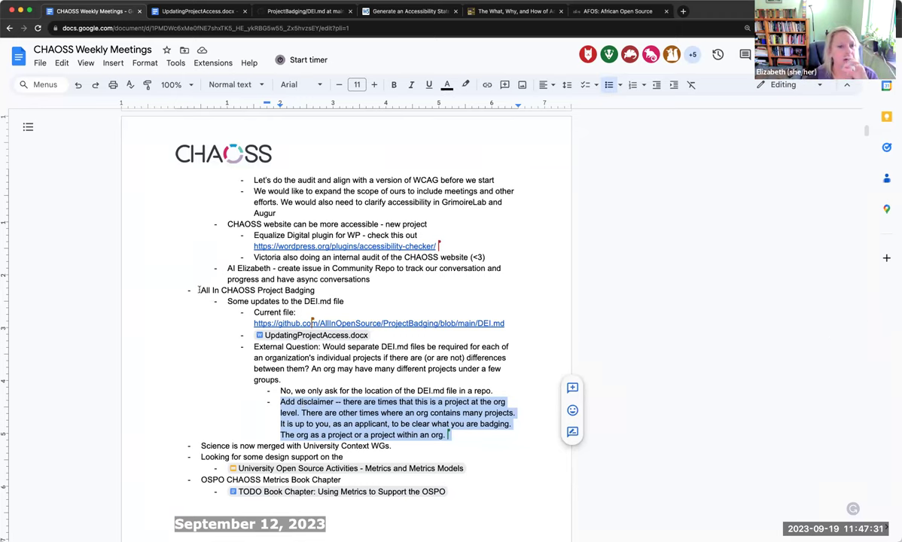
drag(201, 290, 348, 302)
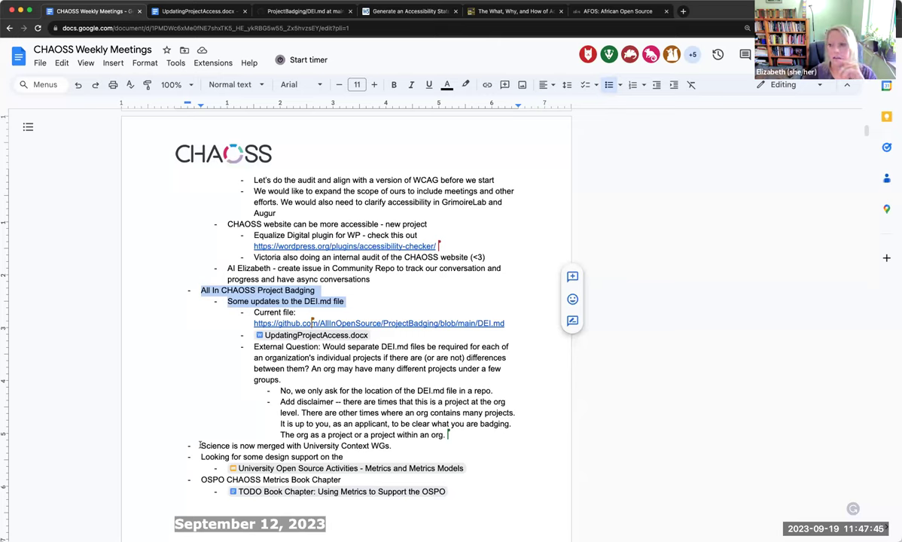
drag(200, 445, 458, 457)
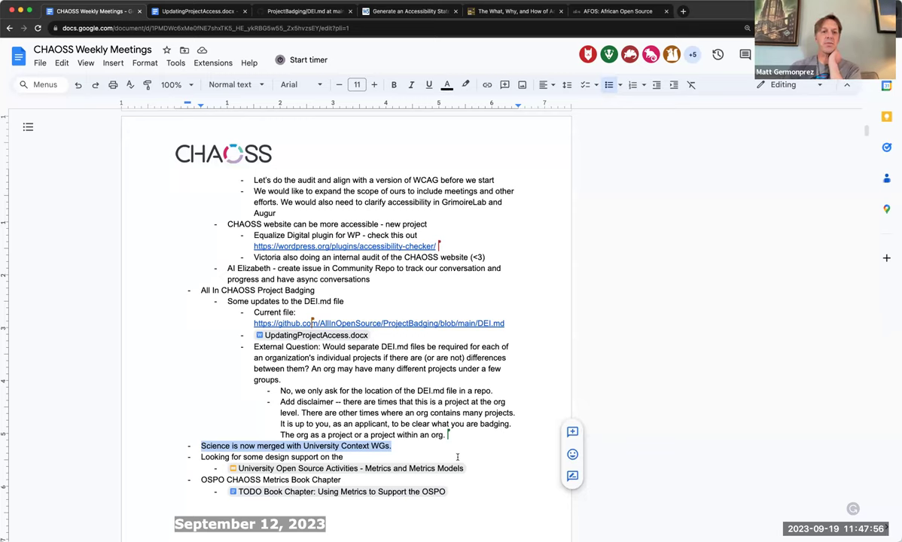
Add the sub-bullet "There was a lot of overlap" under the item about Science merging with University Context WGs.
click(418, 449)
key(Return)
key(Tab)
text(There)
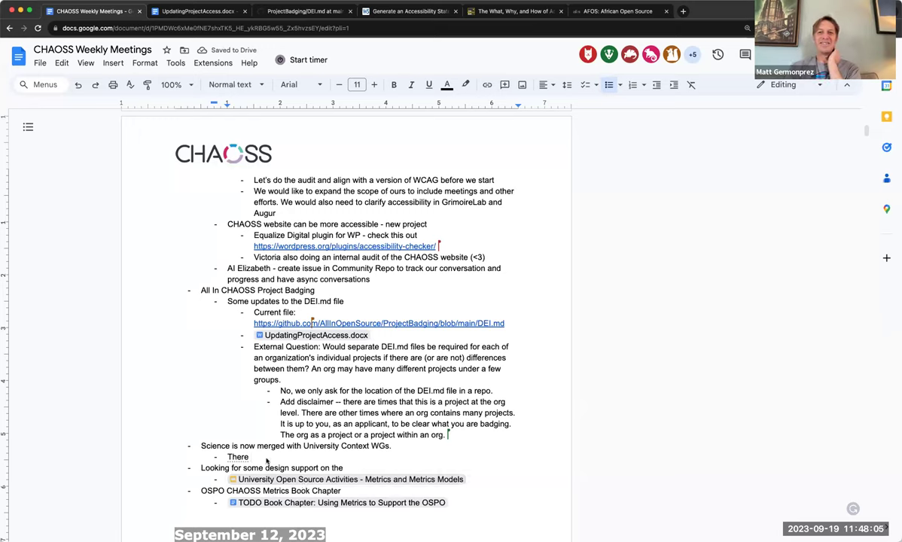
text(was a lot o)
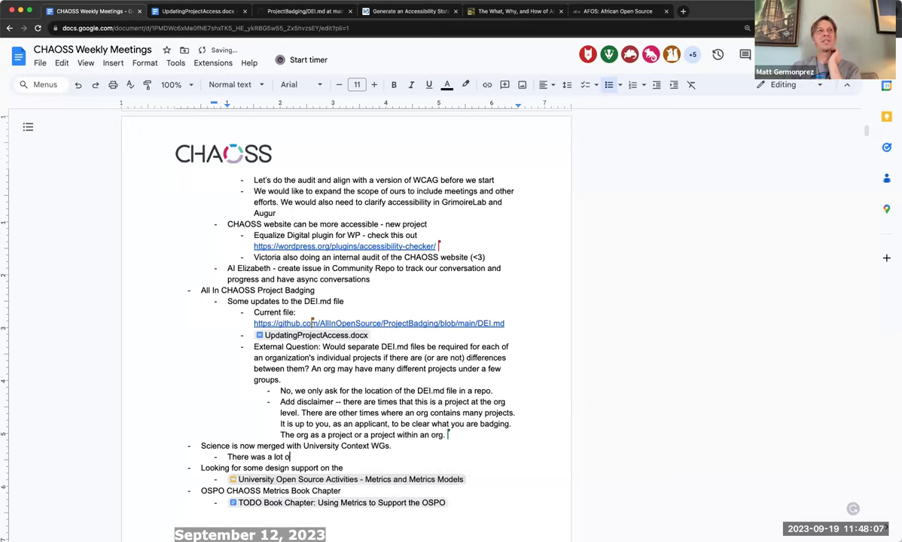
text(f overlap)
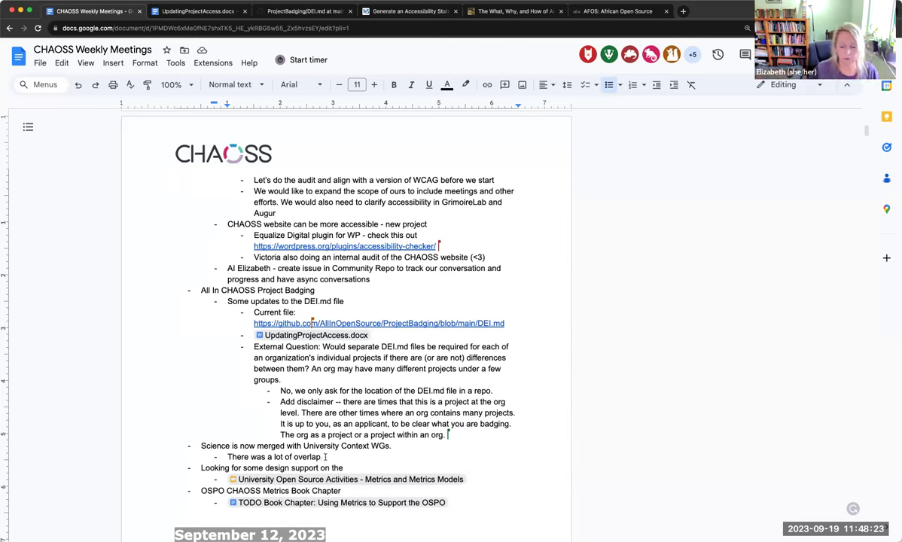
Add another sub-bullet below the overlap note reading "#wg-science channel has been archived".
key(Return)
text(#wg-)
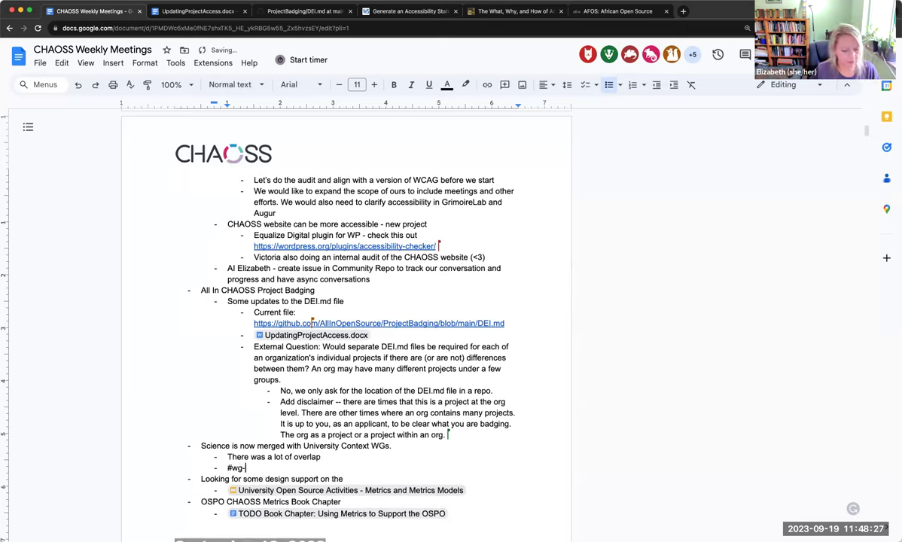
text(science channel )
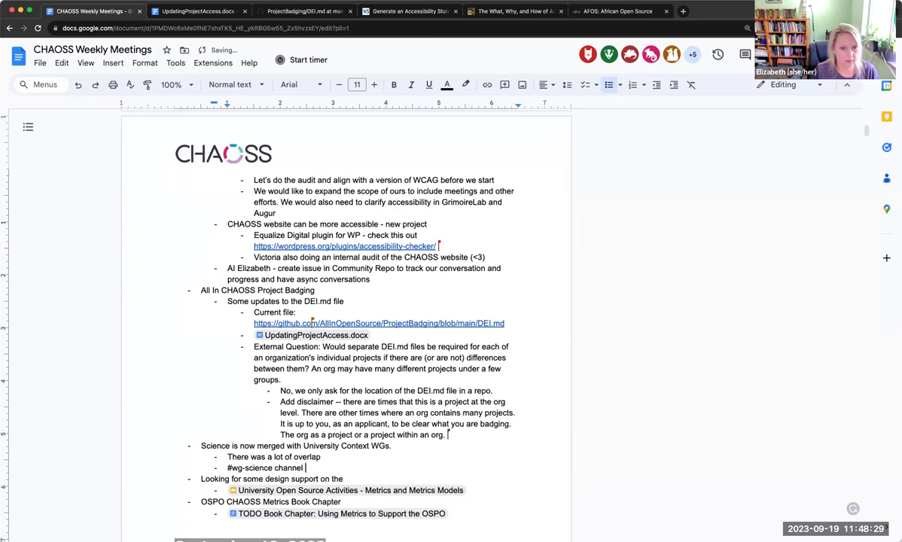
text(has bee)
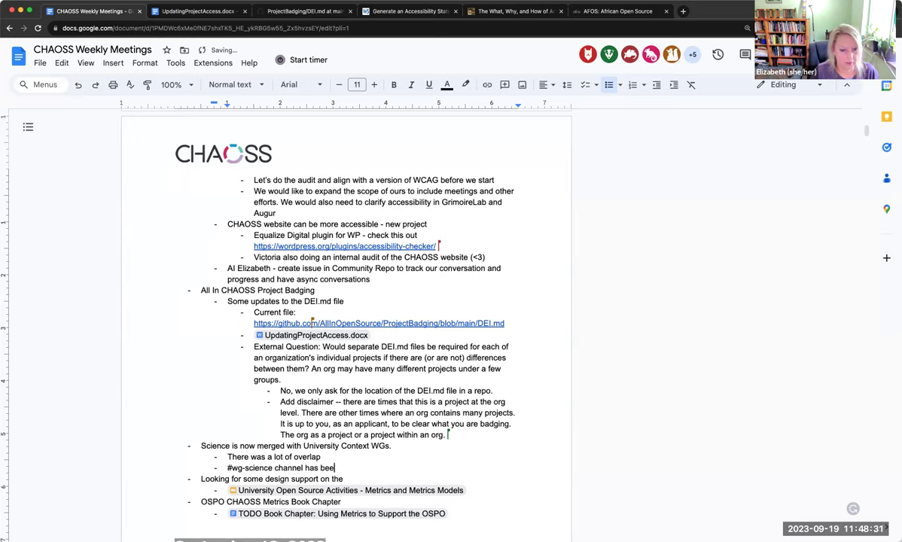
text(n archived)
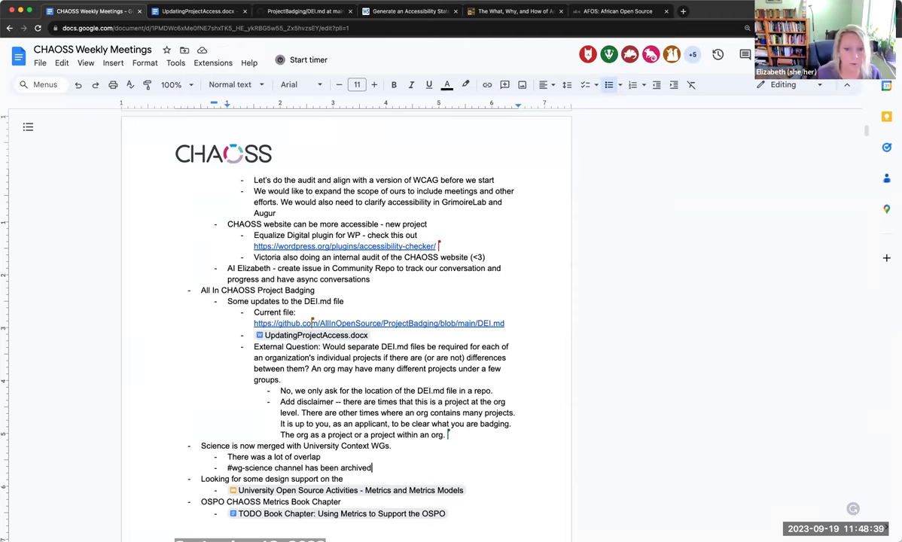
Add a sub-bullet below the archived channel note reading "Need to change the website listing of all the WGs".
key(Return)
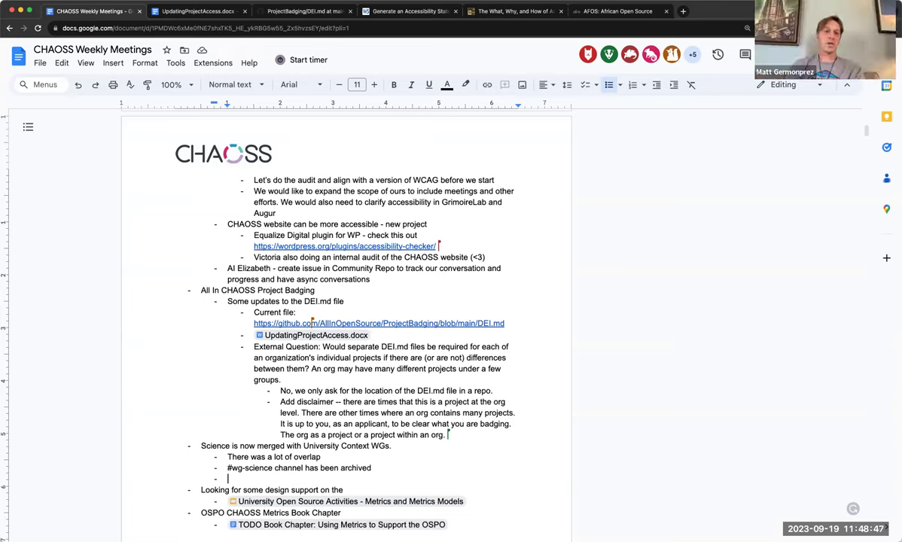
text(Need to )
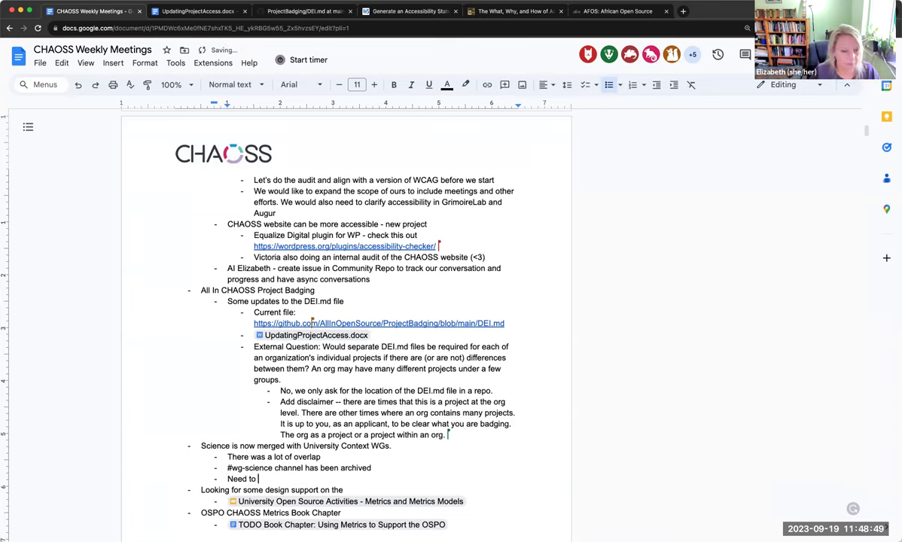
text(change the website li)
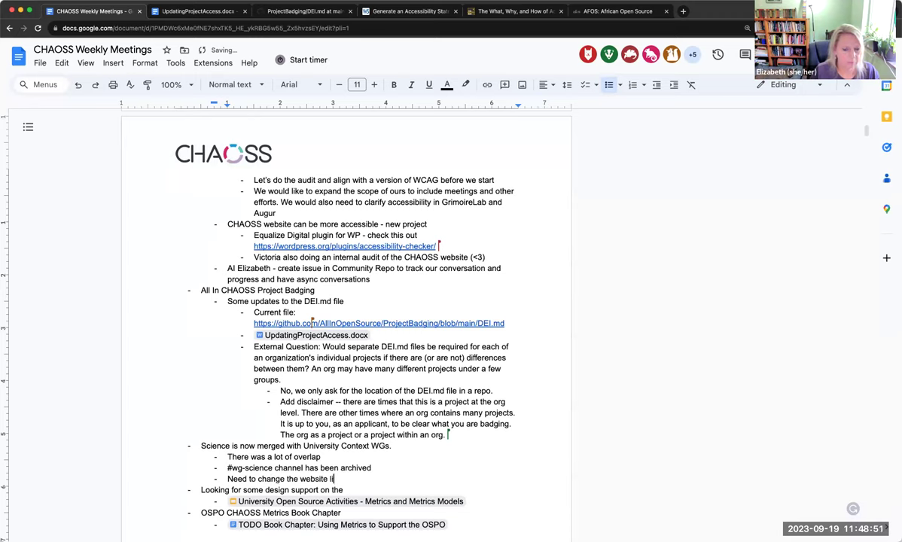
text(sting of all the WGs)
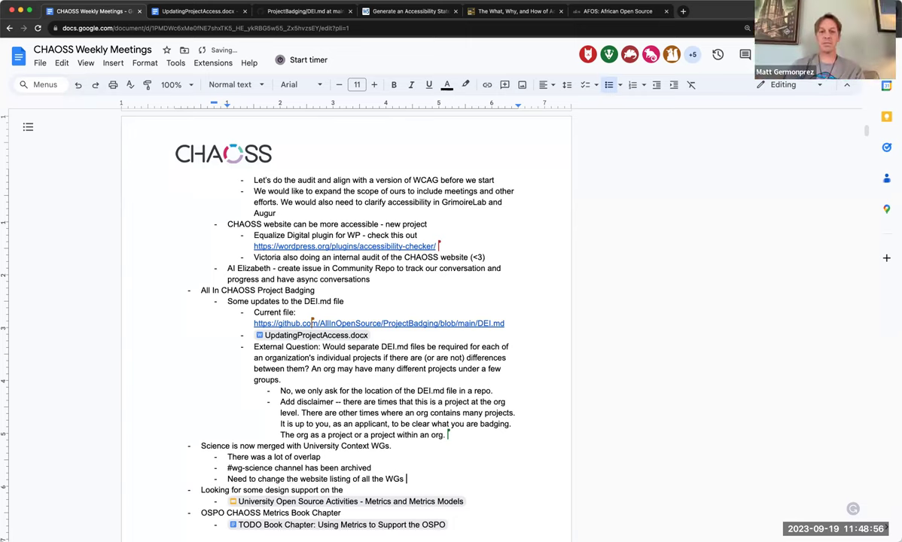
Insert the sub-bullet "Has been taken off calendar" between the archived channel note and the website listing note.
click(372, 468)
key(Return)
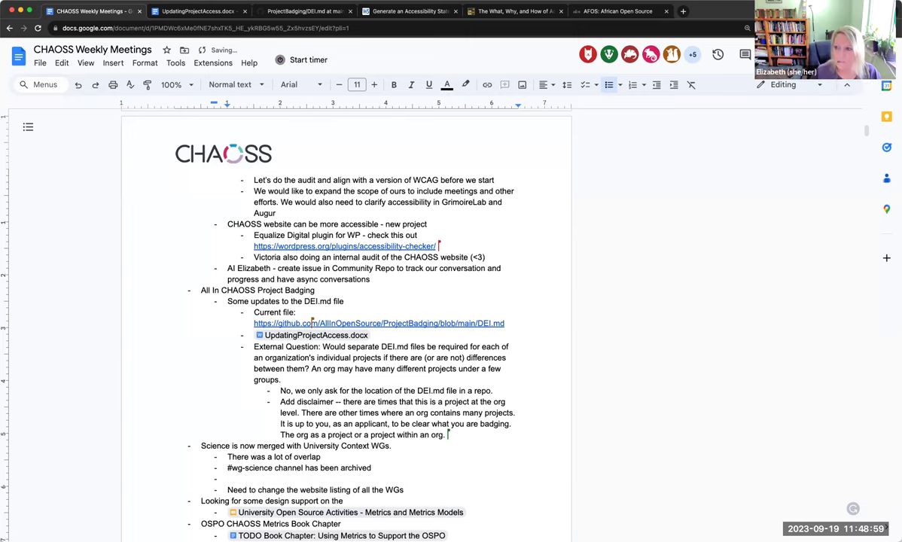
text(has been taking o)
key(BackSpace)
key(BackSpace)
key(BackSpace)
key(BackSpace)
key(BackSpace)
text(en off calendar)
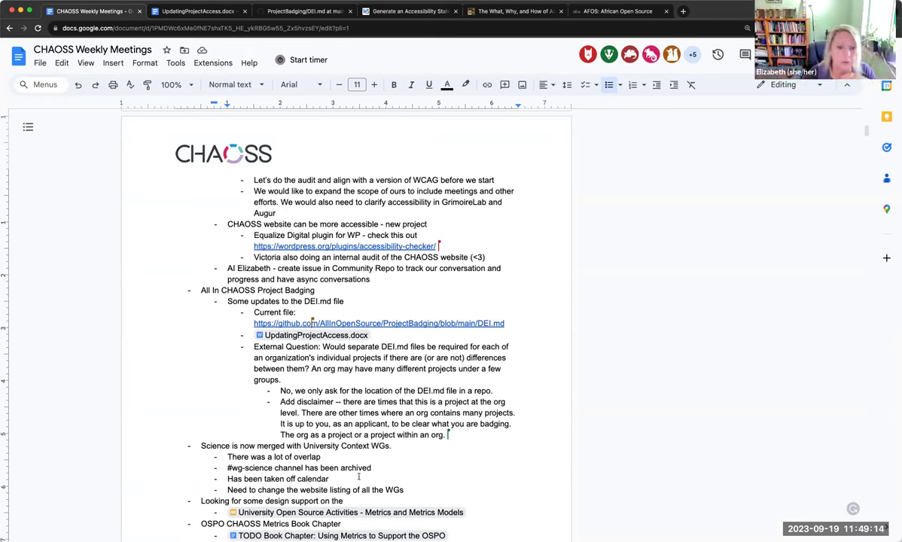
click(417, 489)
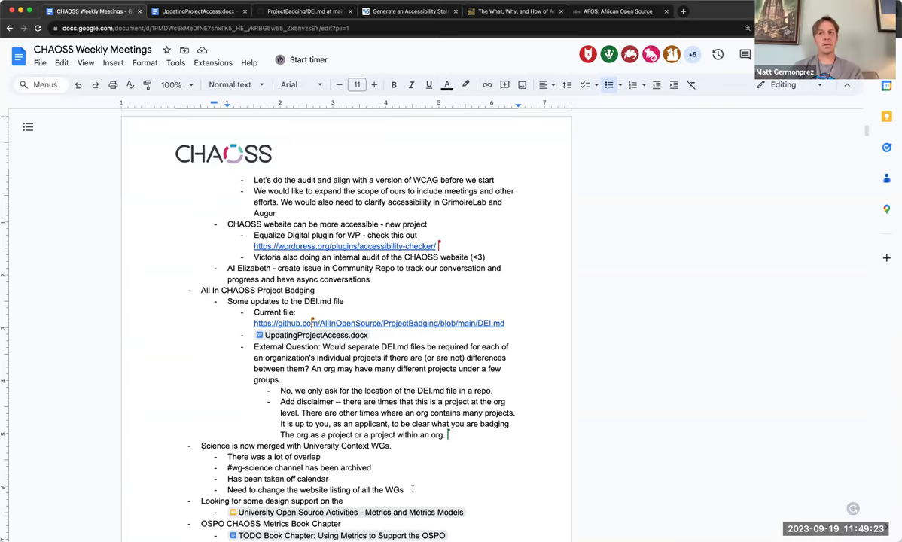
Open the University Open Source Activities - Metrics and Metrics Models slides linked under the design support item.
scroll(372, 486, down, 5)
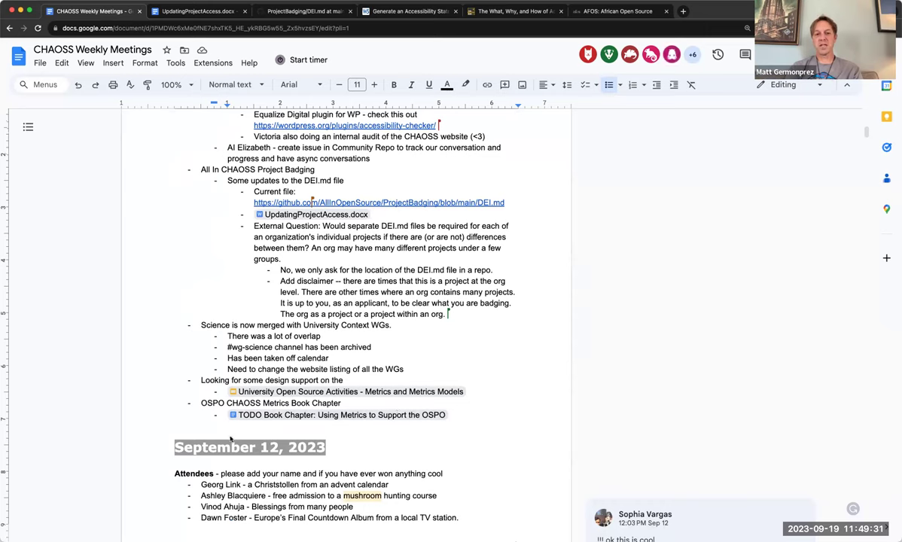
mouse_move(265, 395)
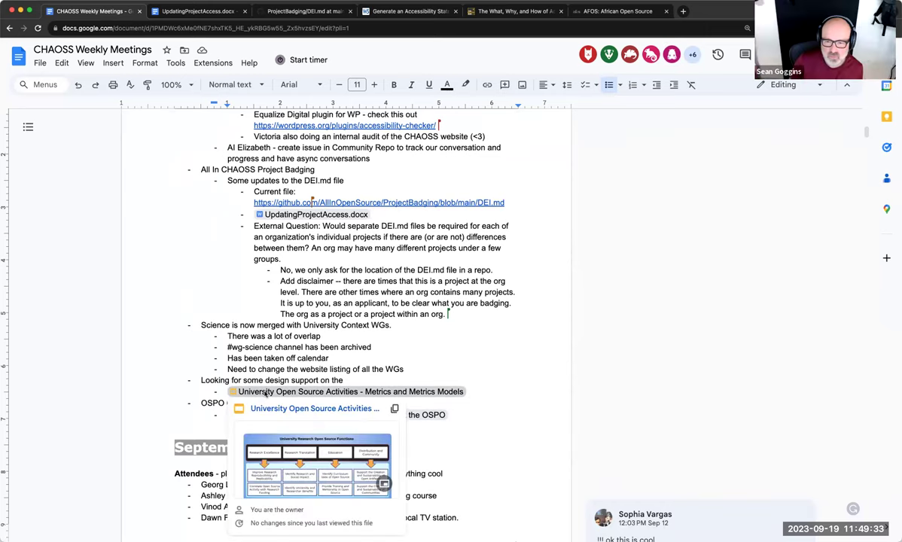
click(265, 395)
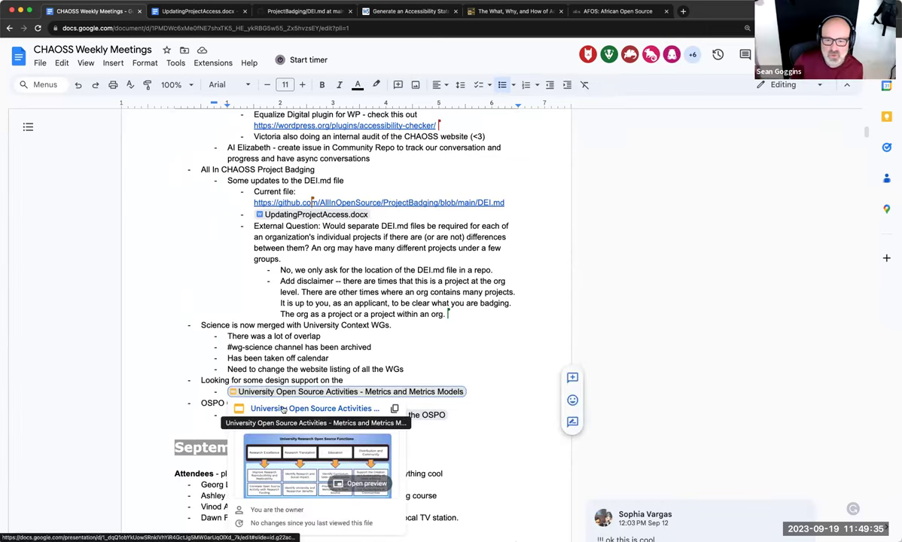
click(267, 409)
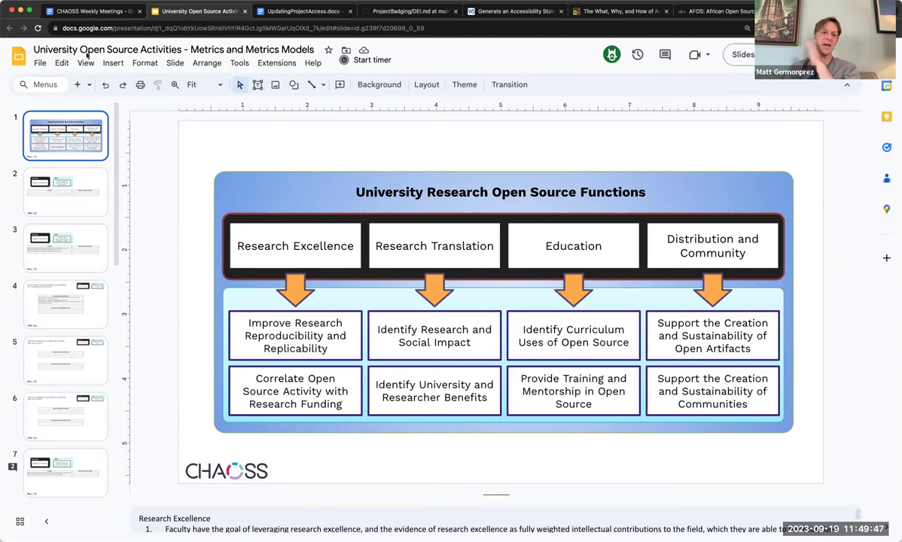
Return to the meeting notes, open the linked TODO Book Chapter: Using Metrics to Support the OSPO, and review its text and outline.
click(91, 11)
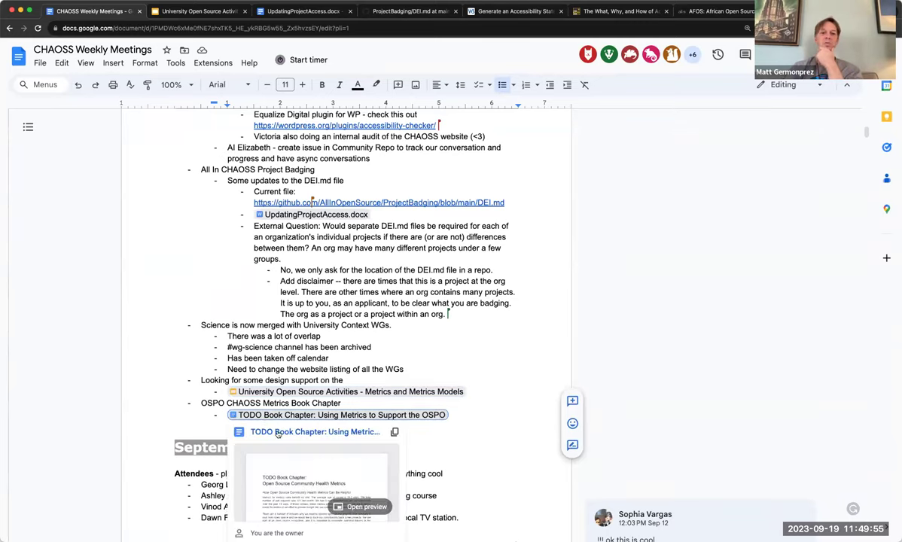
click(263, 416)
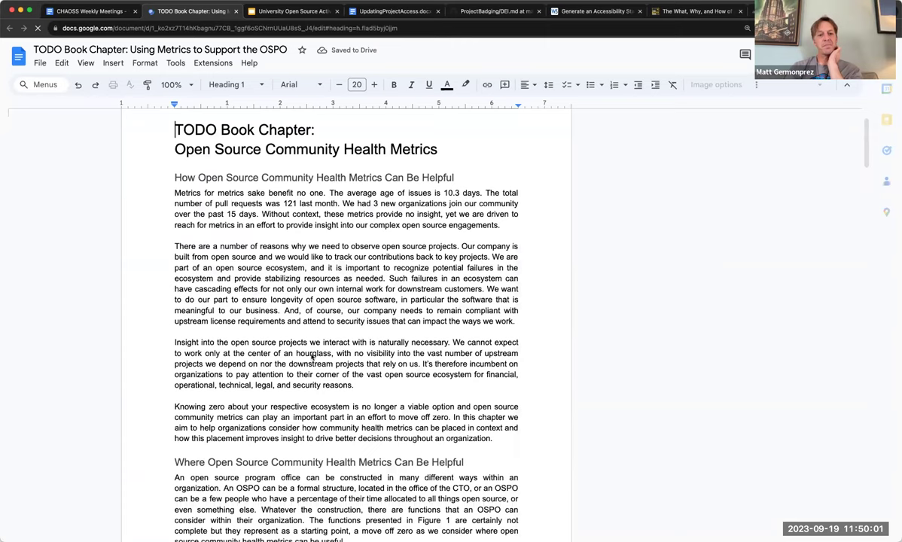
scroll(312, 357, down, 1)
scroll(311, 357, down, 1)
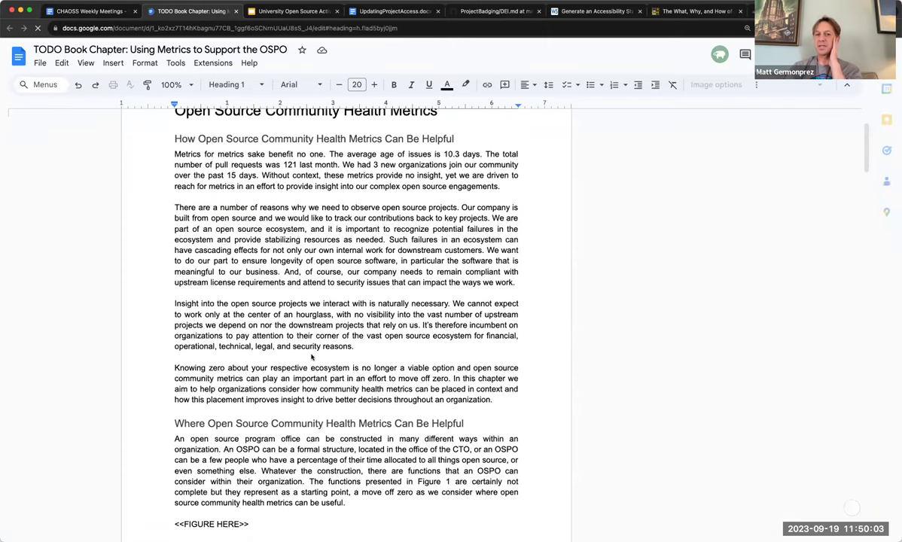
scroll(312, 358, down, 5)
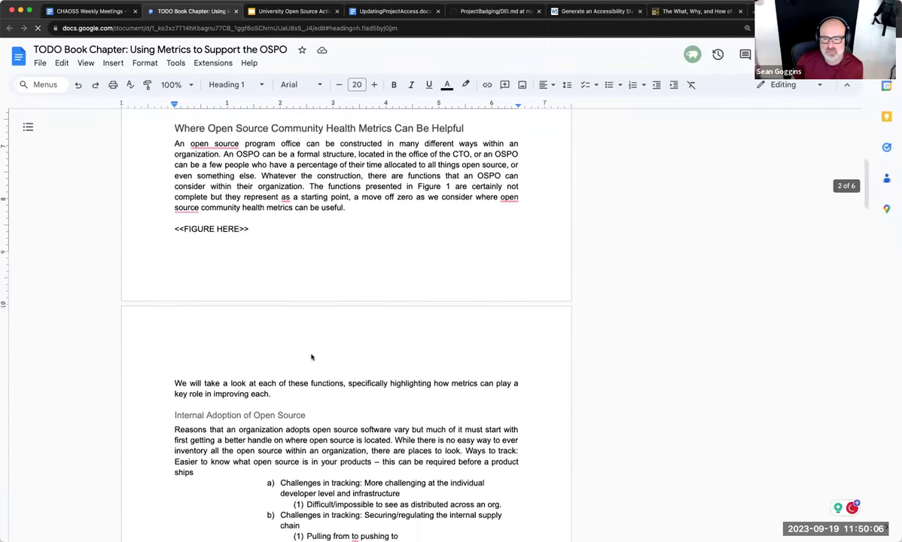
scroll(312, 358, down, 7)
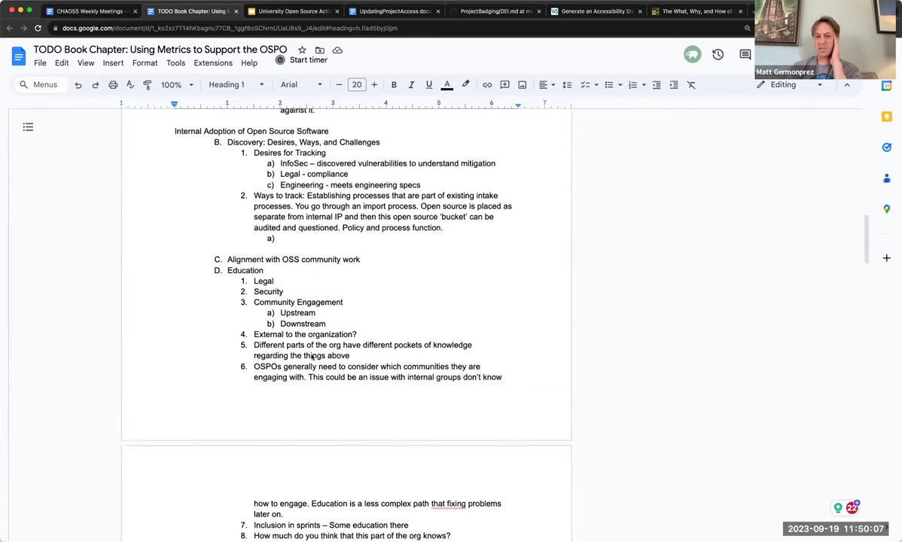
scroll(312, 357, down, 6)
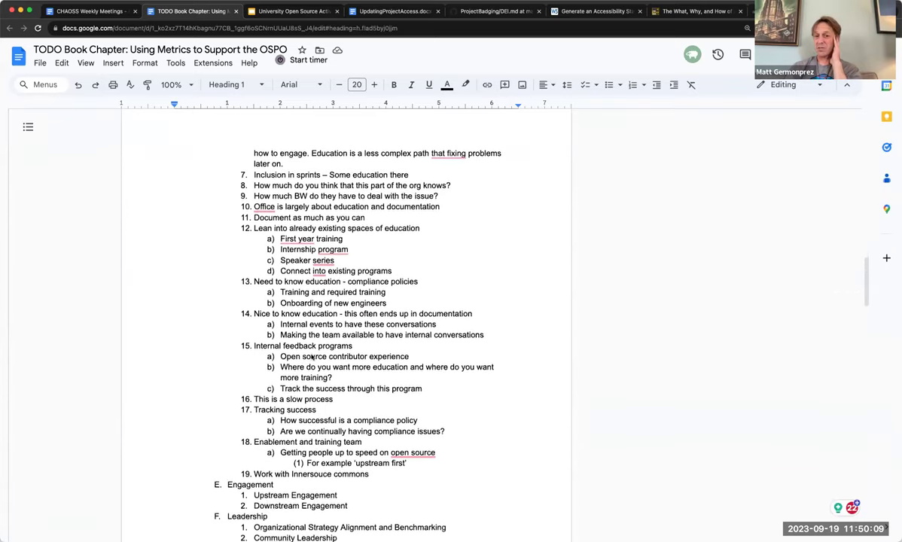
scroll(312, 358, down, 4)
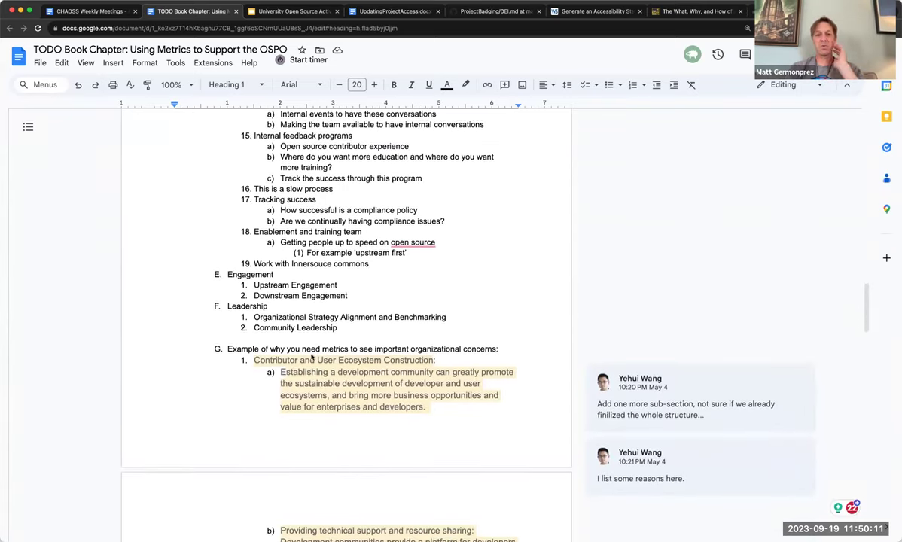
Check the chapter outline around the Education, Engagement and Leadership sections, and return to the CHAOSS Weekly Meetings notes.
scroll(311, 358, down, 3)
scroll(311, 357, up, 6)
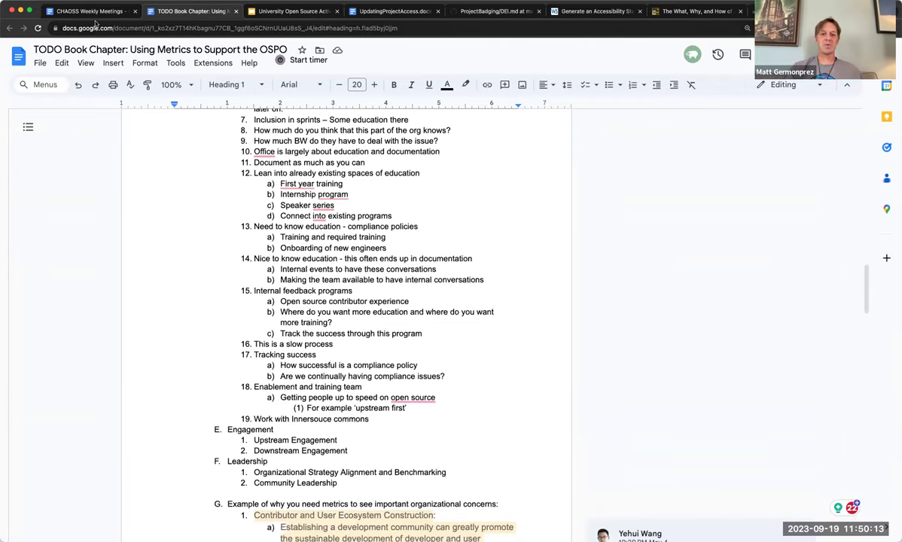
click(92, 12)
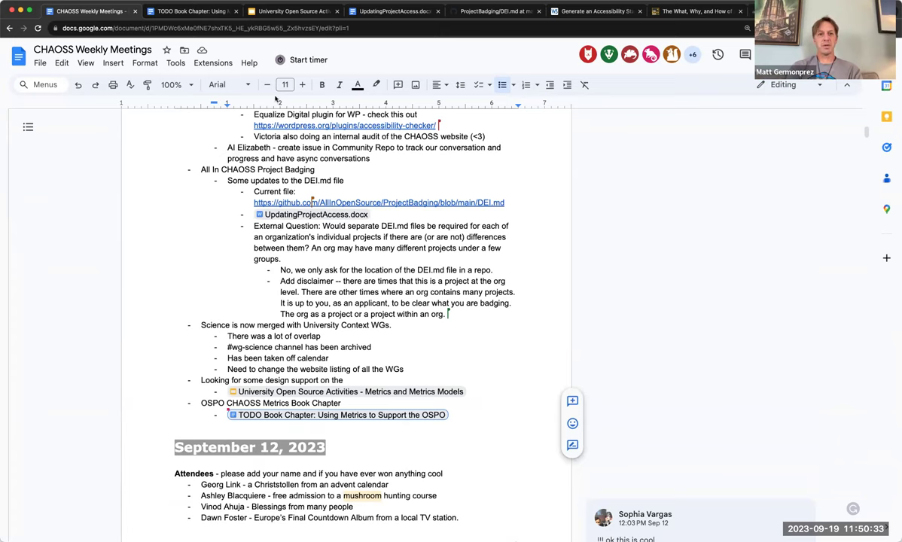
Reopen the TODO Book Chapter, review its introduction, Internal Adoption of Open Source and Education outline, and return to the meeting notes.
click(186, 12)
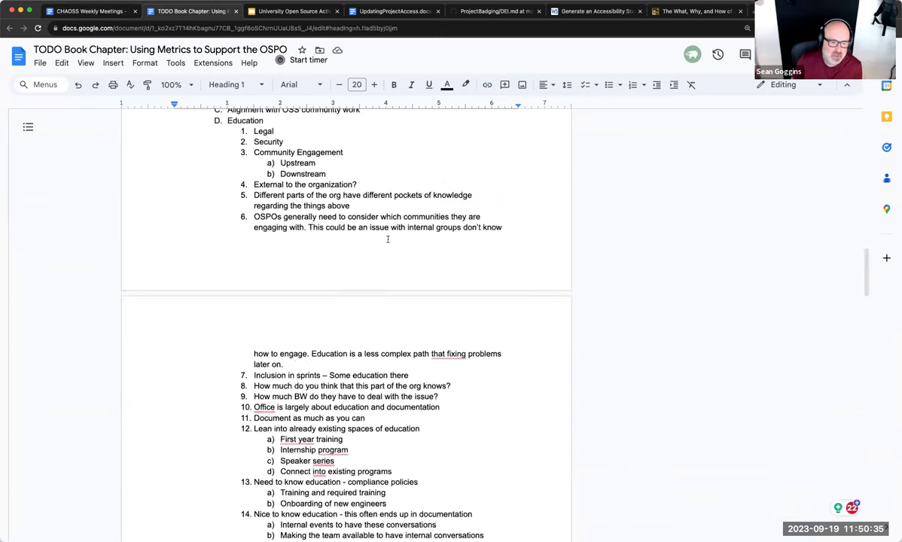
scroll(388, 239, up, 15)
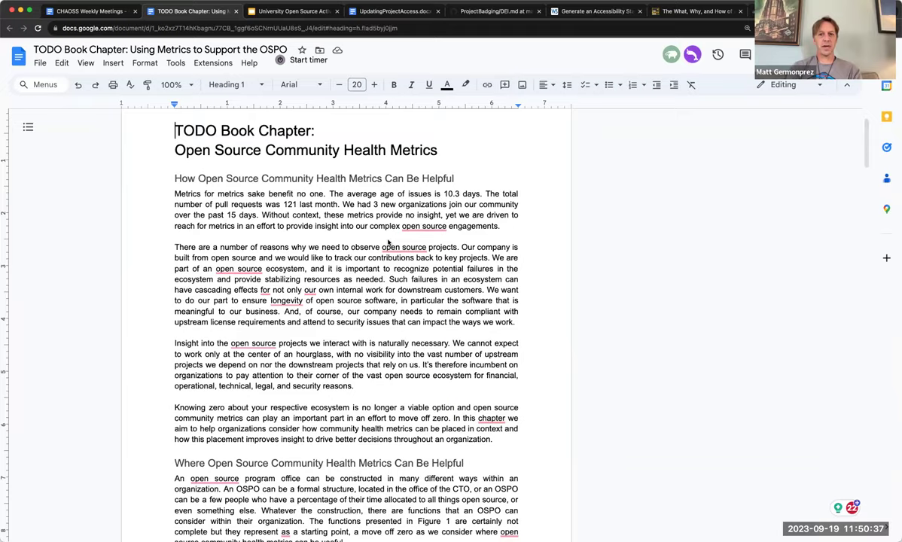
scroll(388, 242, down, 15)
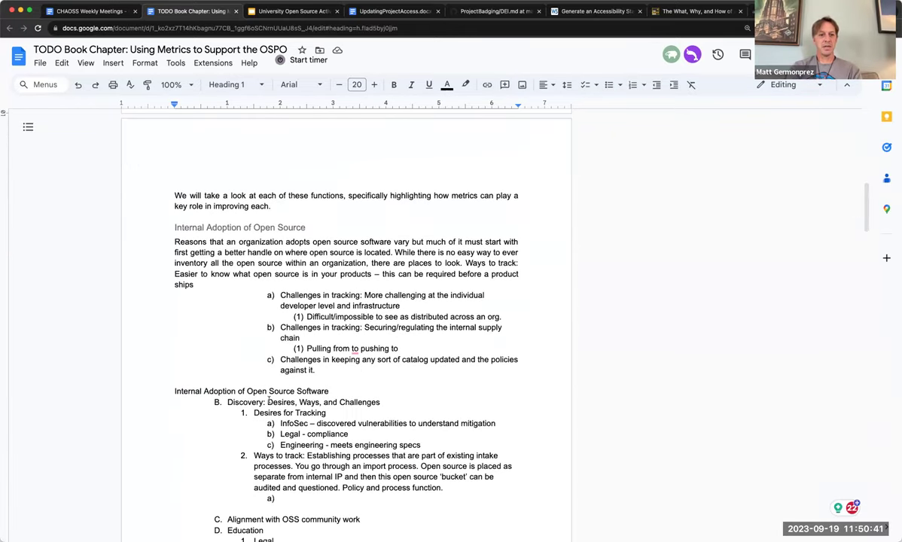
scroll(269, 401, down, 4)
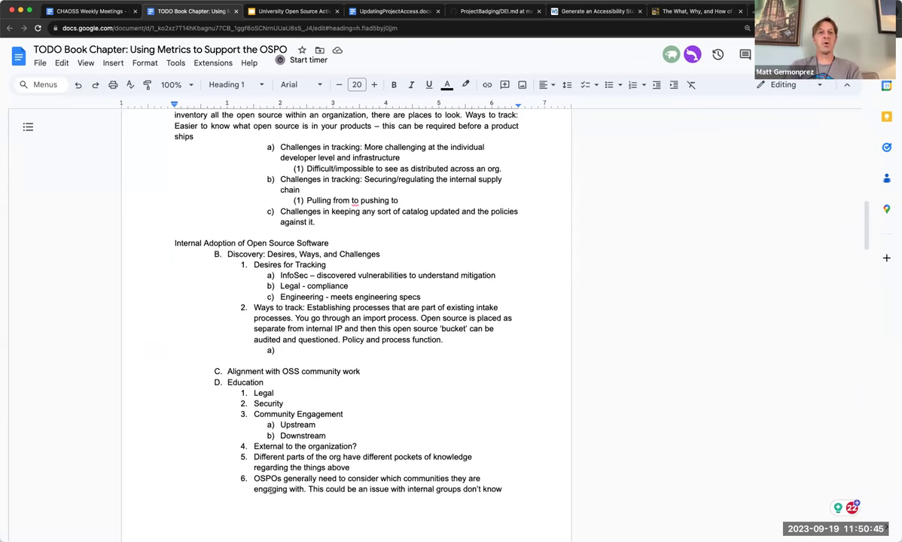
scroll(270, 489, down, 2)
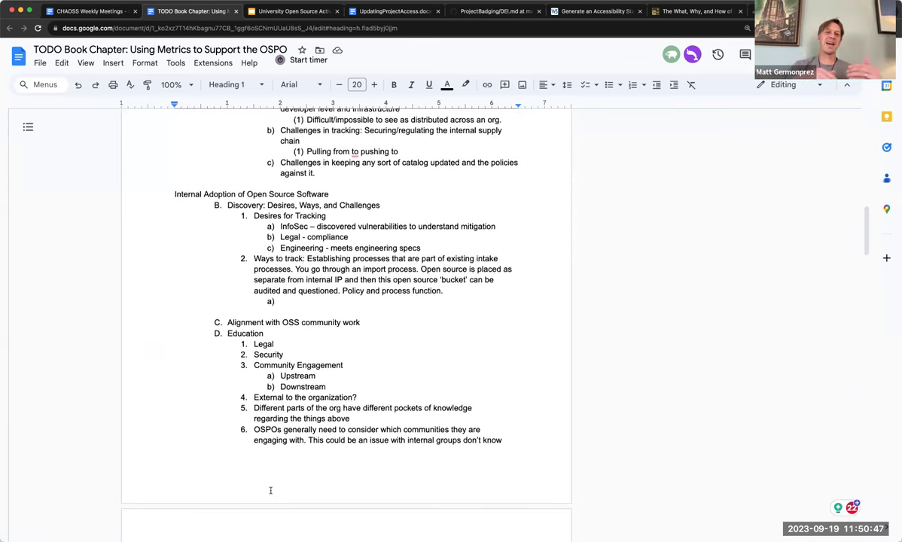
scroll(270, 491, down, 1)
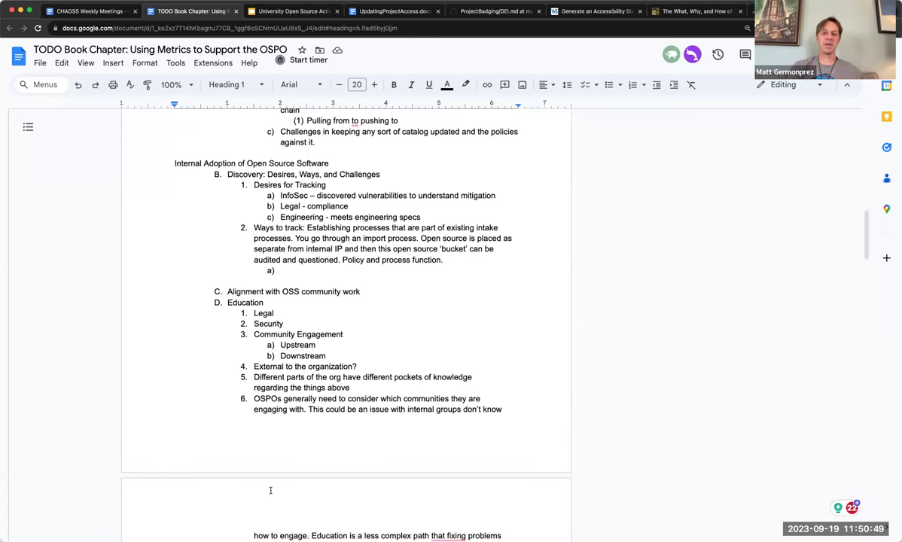
scroll(270, 490, down, 1)
scroll(270, 490, down, 3)
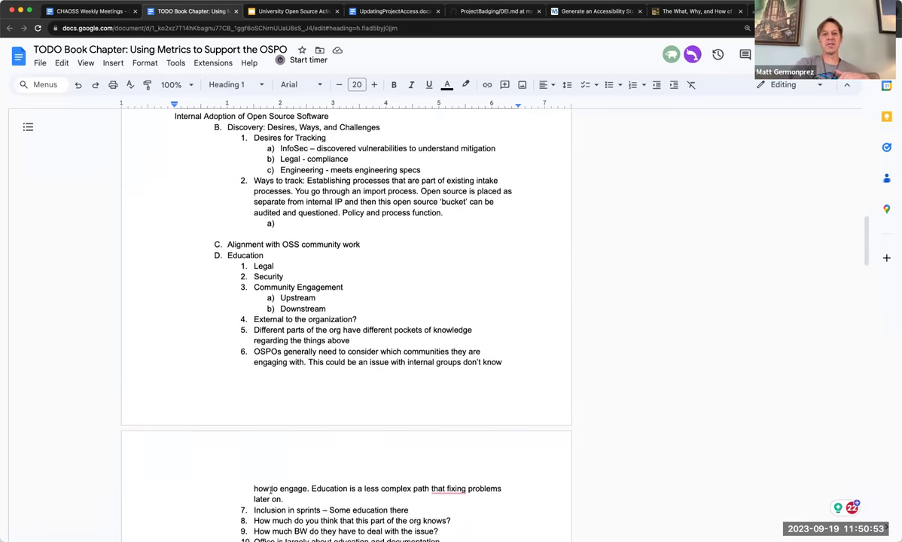
scroll(270, 491, down, 10)
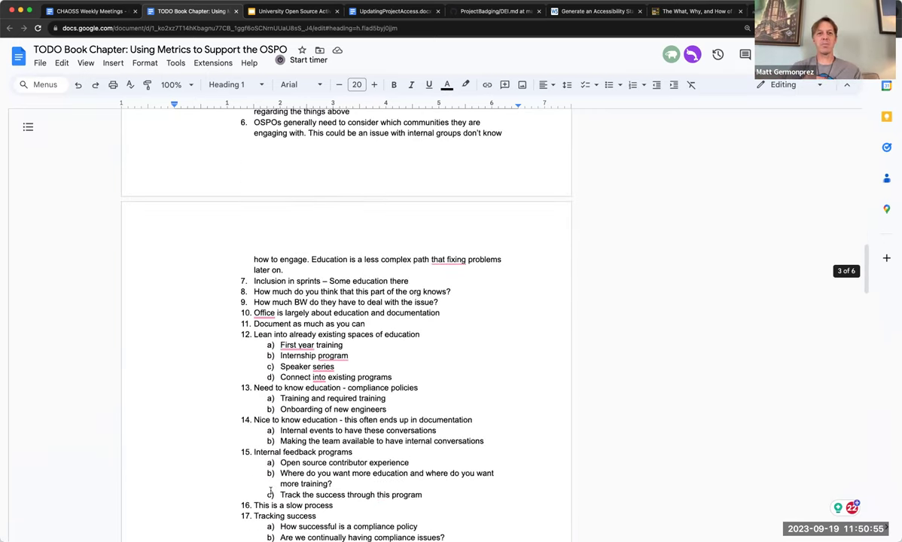
scroll(271, 490, down, 11)
scroll(270, 491, up, 20)
scroll(270, 490, up, 18)
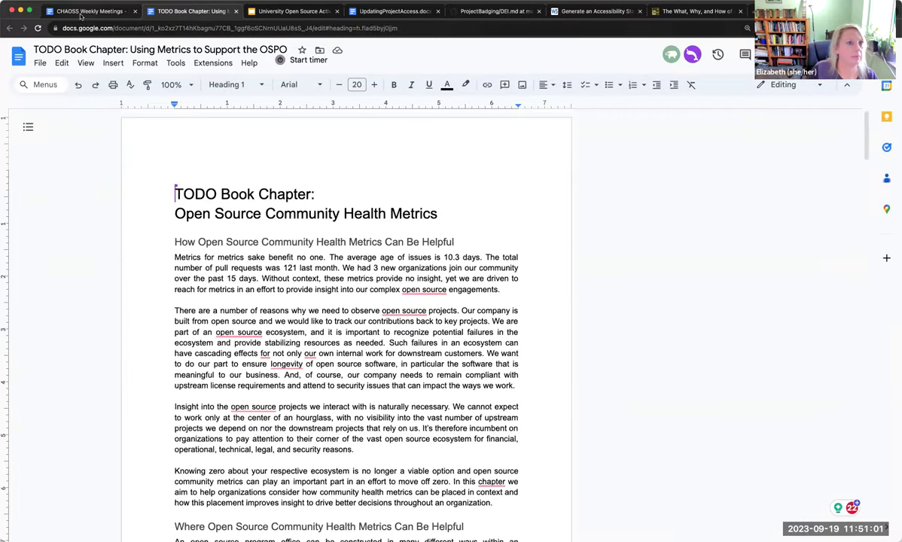
click(89, 12)
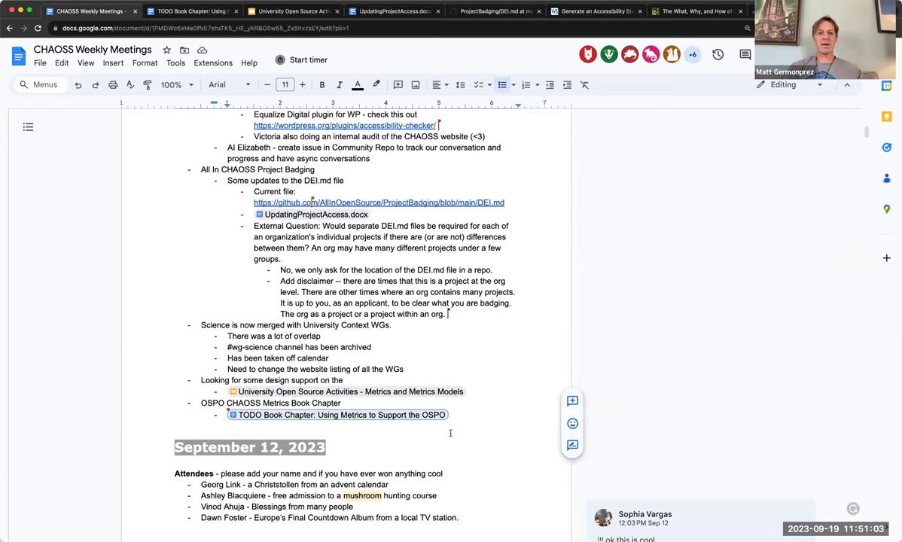